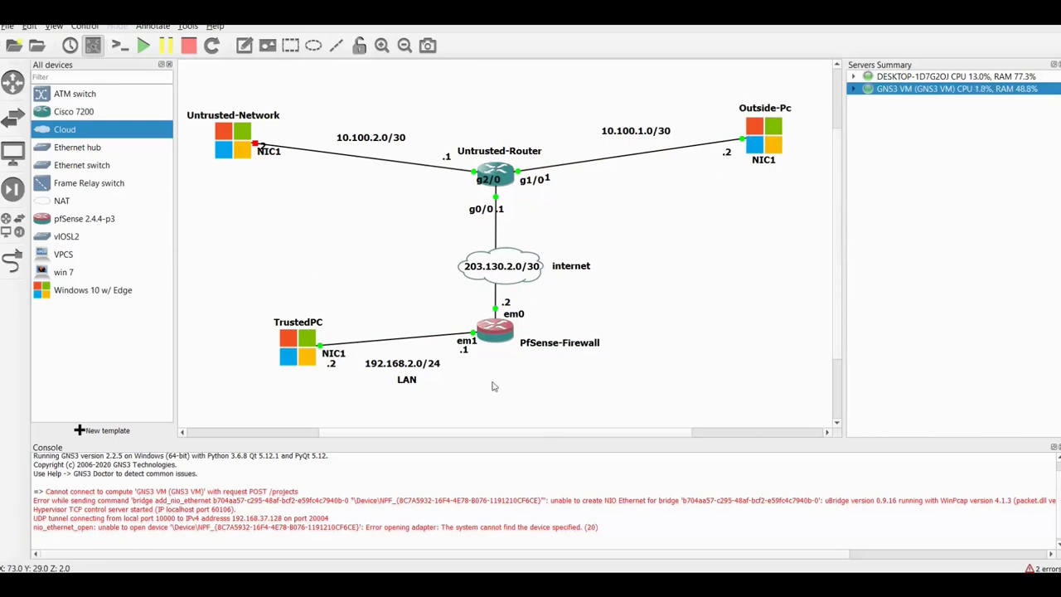
- Open TrustedPC's VNC console from the GNS3 topology to reach its Windows 10 desktop
mouse_move(301, 355)
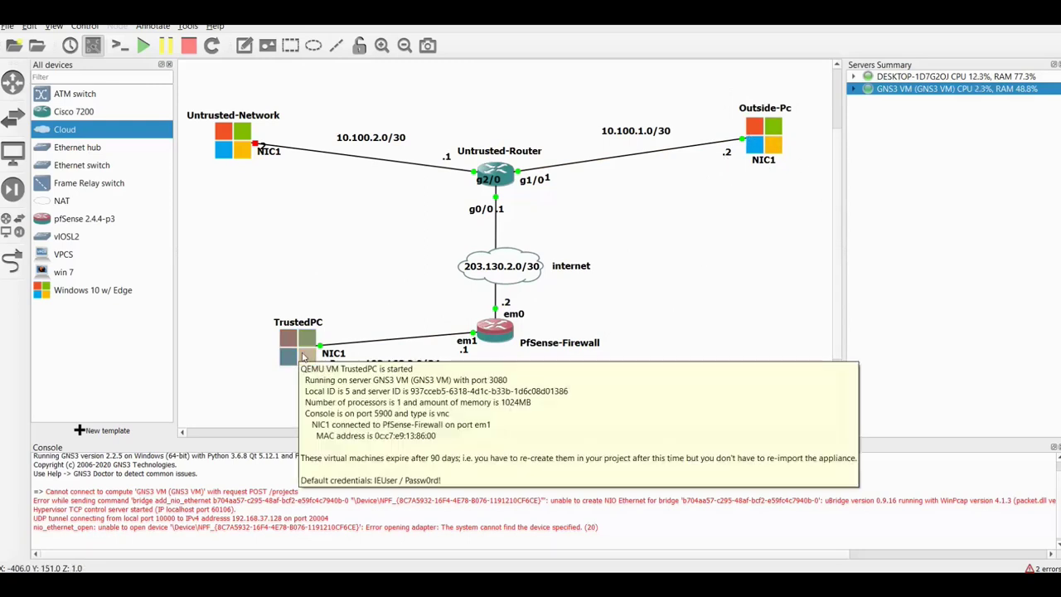
double_click(300, 354)
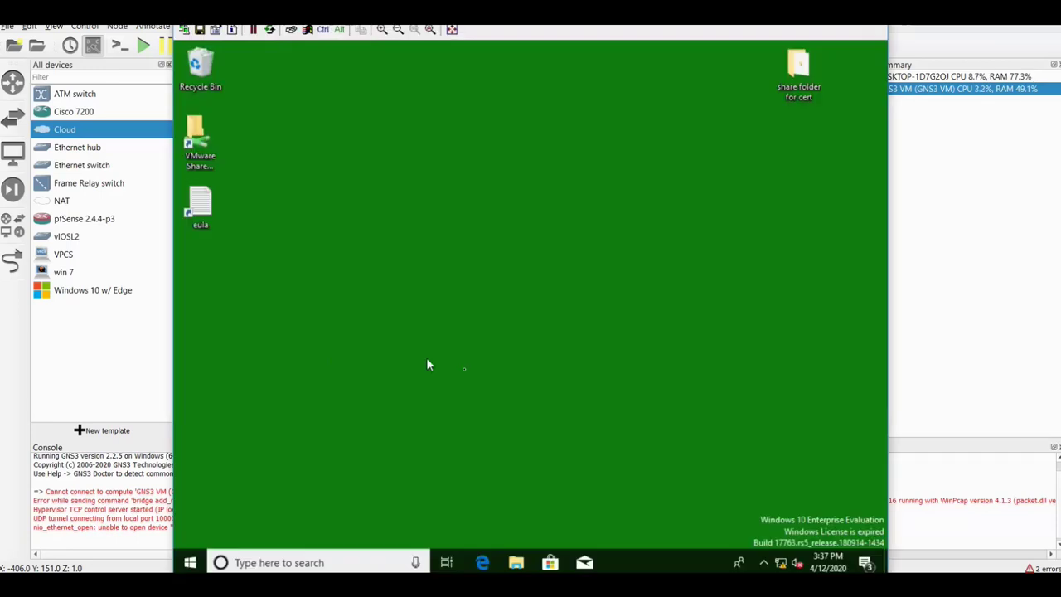
- Refresh the Windows 10 desktop several times from its context menu
right_click(472, 266)
click(476, 270)
right_click(437, 254)
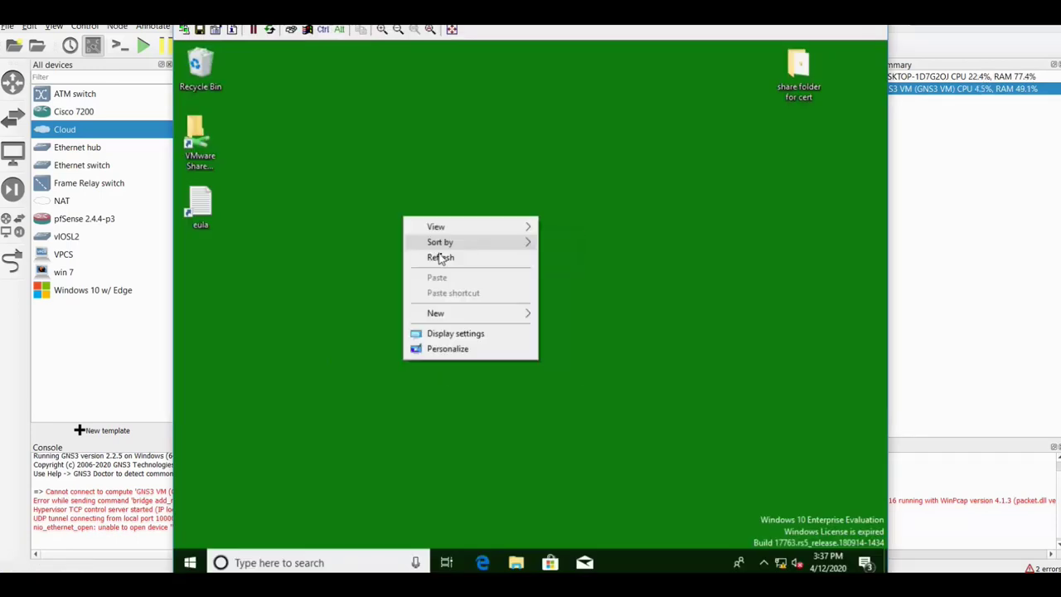
click(449, 260)
right_click(429, 270)
click(441, 278)
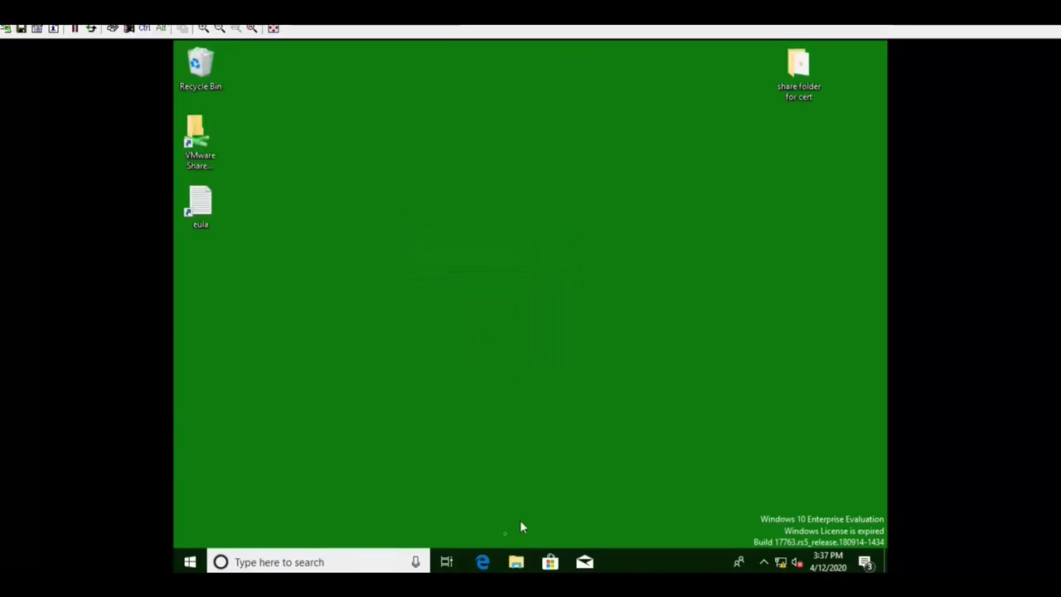
- Launch Edge on the pfSense dashboard and go to System > Cert. Manager
click(483, 562)
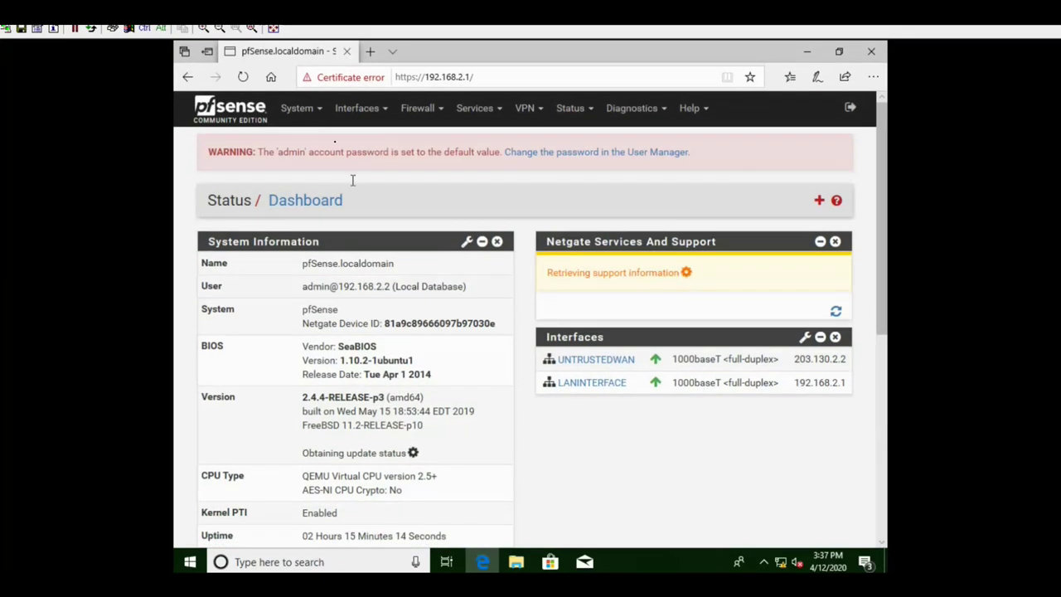
click(319, 115)
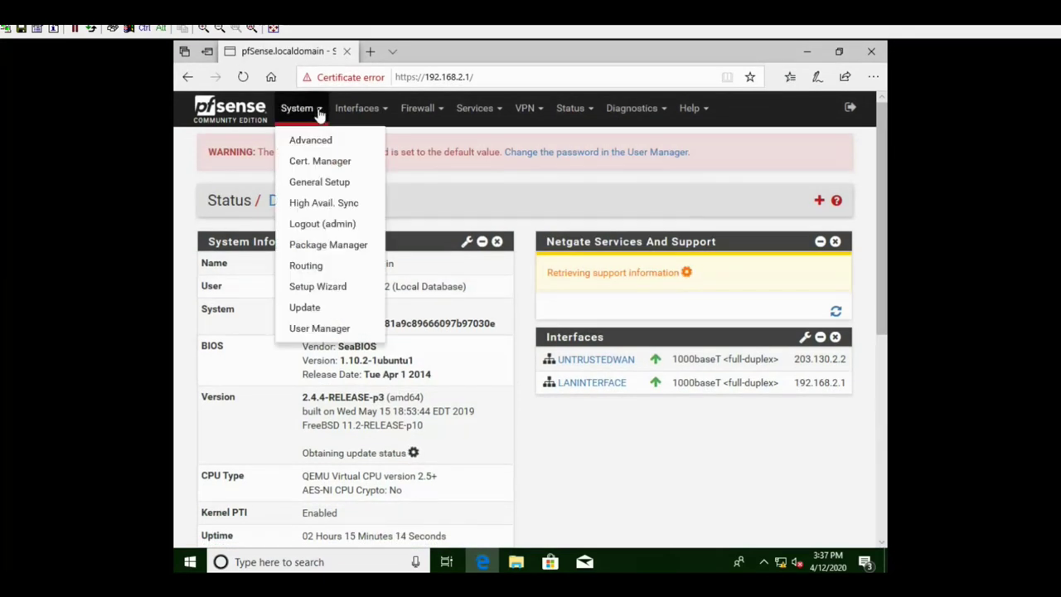
click(332, 163)
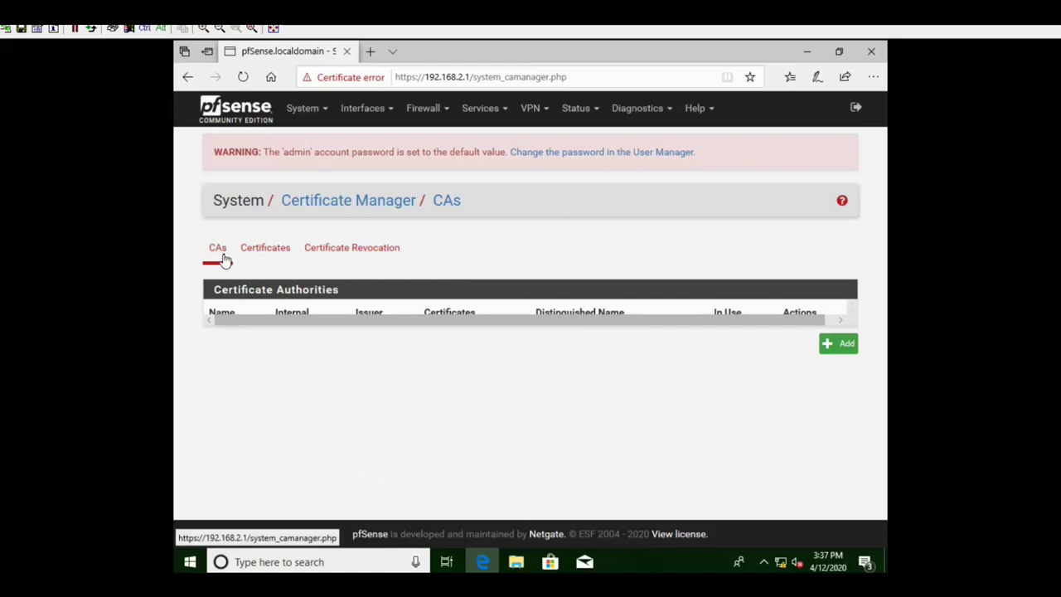
- Add an internal certificate authority named CA with common name INTERNAL-CA
click(829, 343)
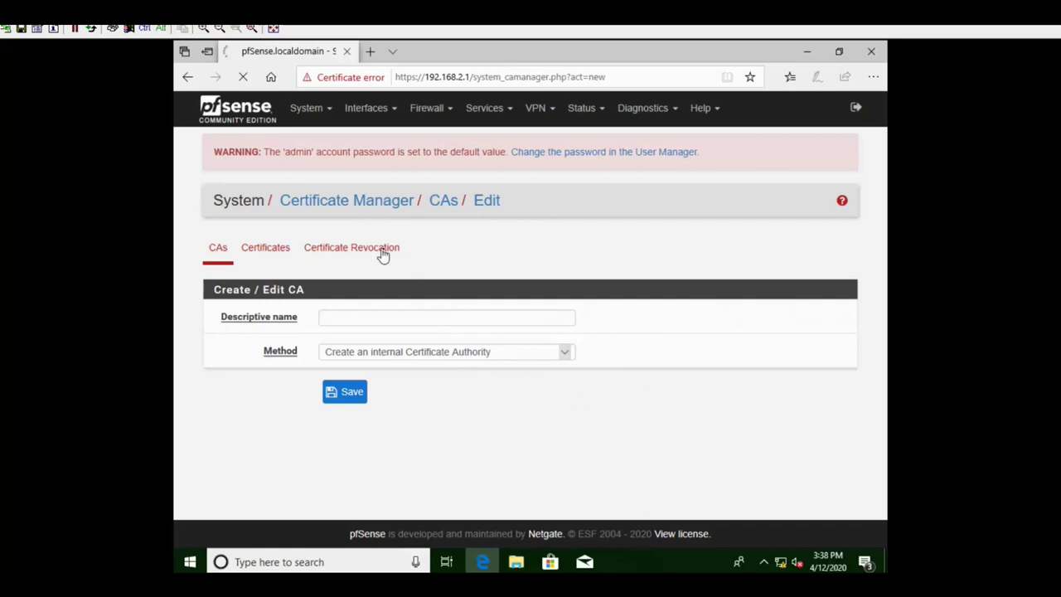
click(375, 318)
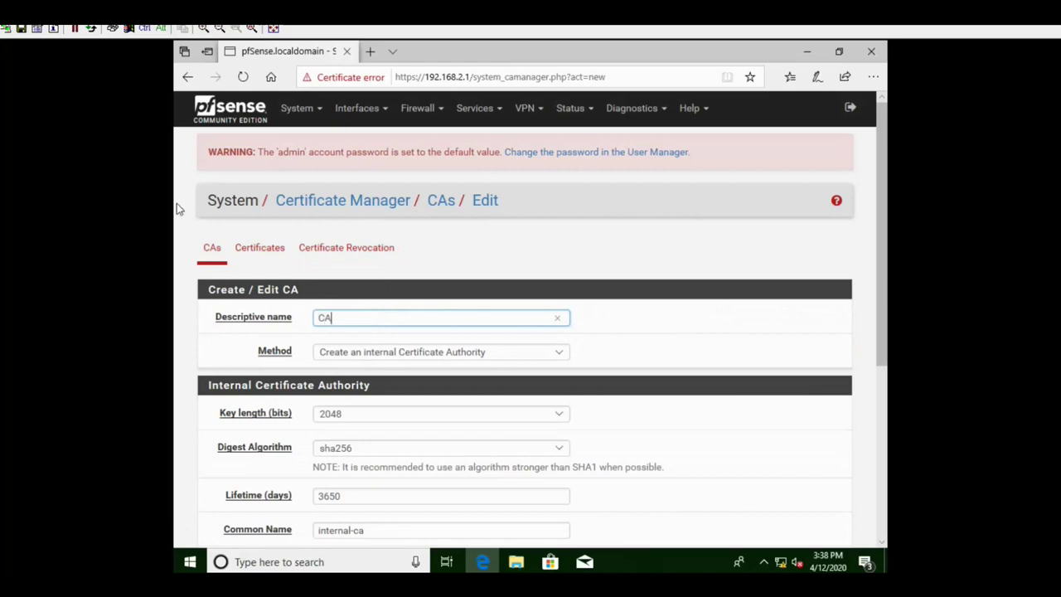
click(466, 353)
click(467, 353)
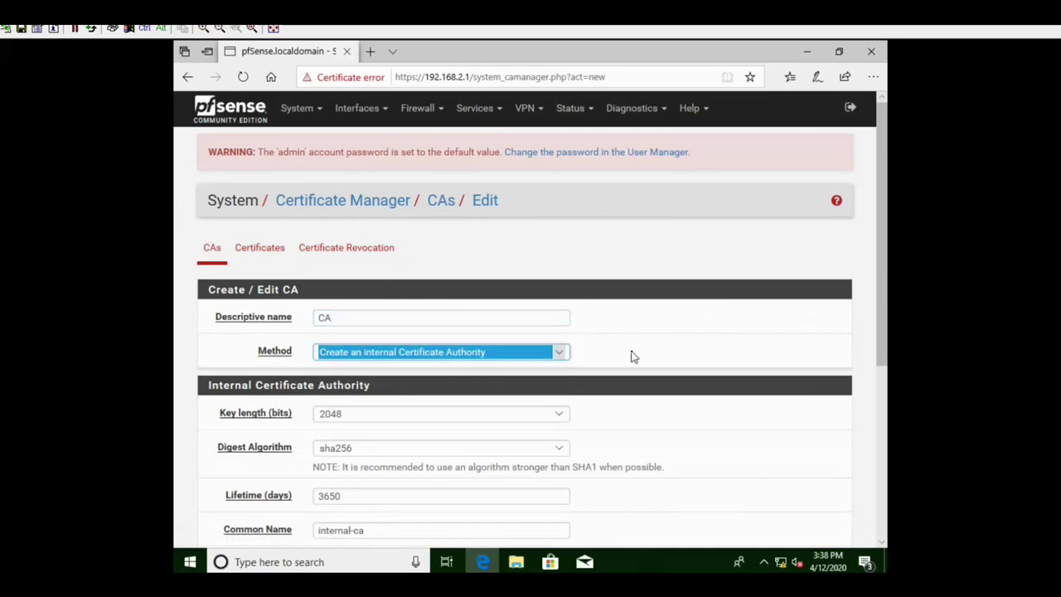
scroll(635, 356, down, 5)
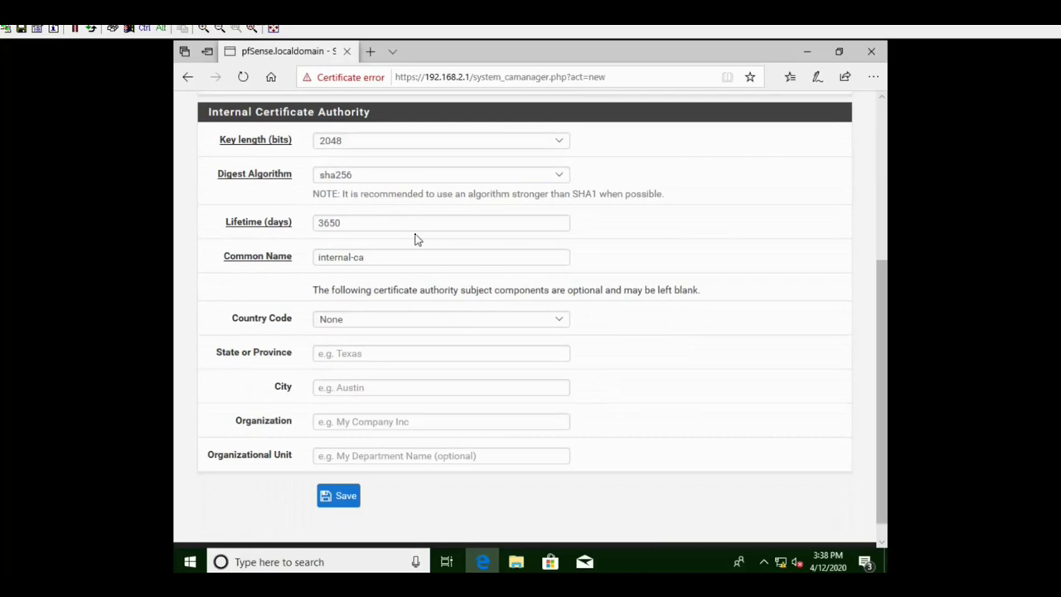
scroll(413, 230, down, 1)
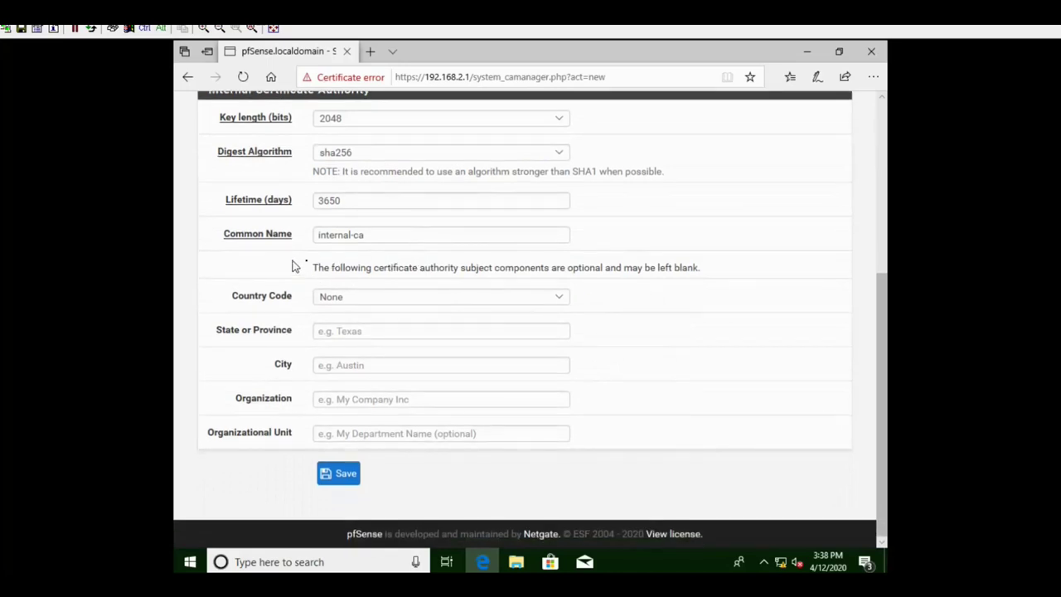
click(375, 234)
key(BackSpace)
key(BackSpace)
key(BackSpace)
key(BackSpace)
key(BackSpace)
key(BackSpace)
key(BackSpace)
key(BackSpace)
key(BackSpace)
key(BackSpace)
key(BackSpace)
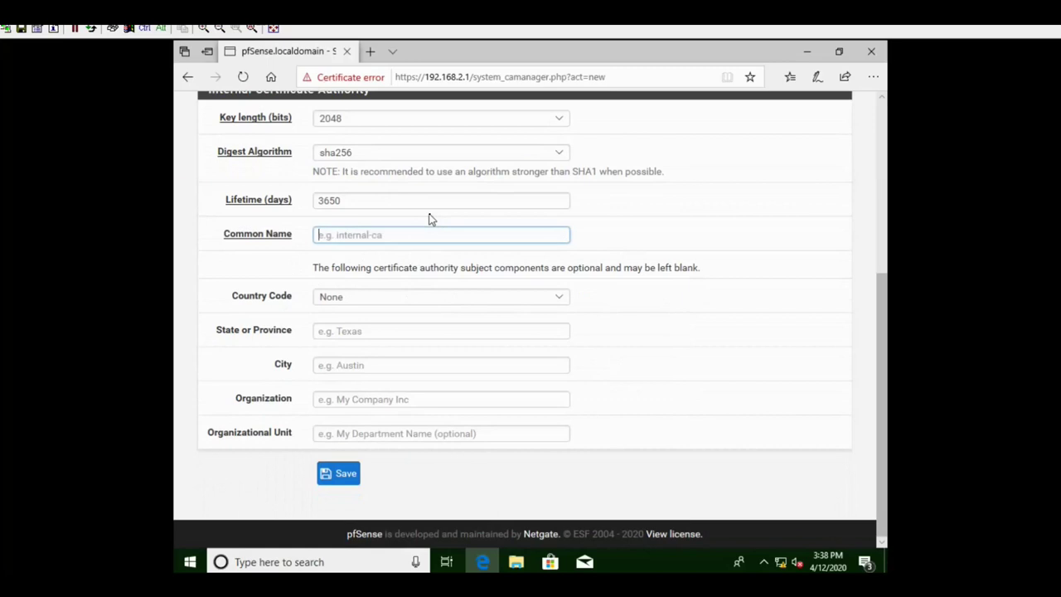
text(l)
- Set the CA's country code to PK
click(421, 301)
key(p)
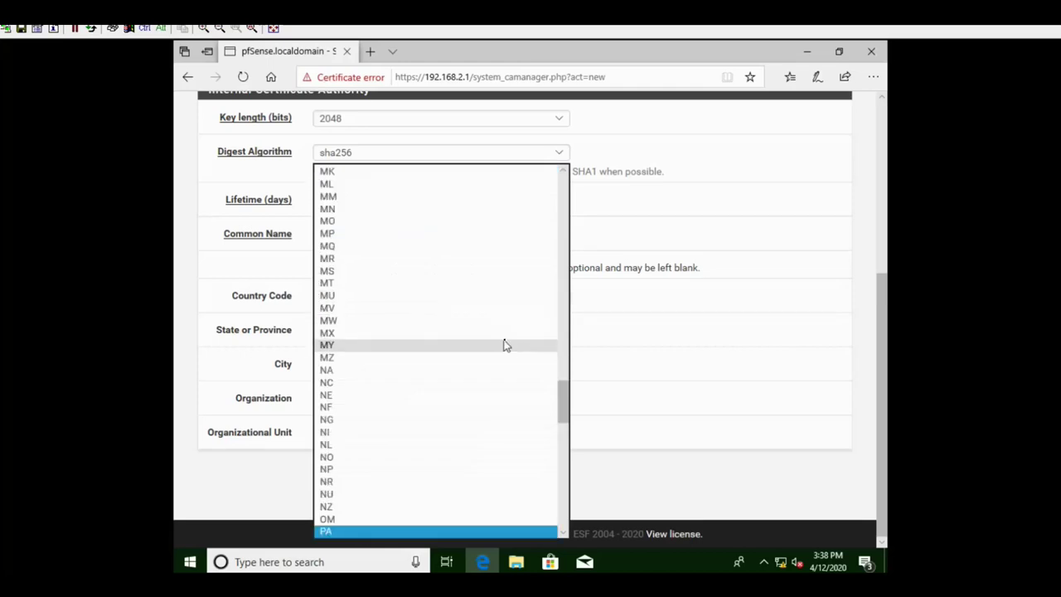
scroll(493, 351, down, 1)
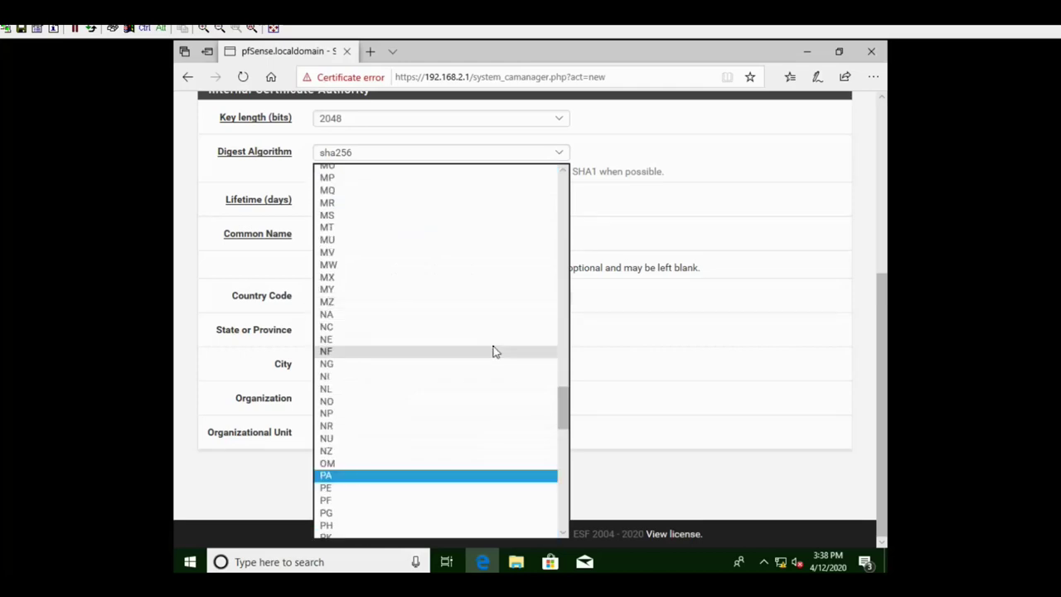
scroll(492, 351, down, 3)
key(Down)
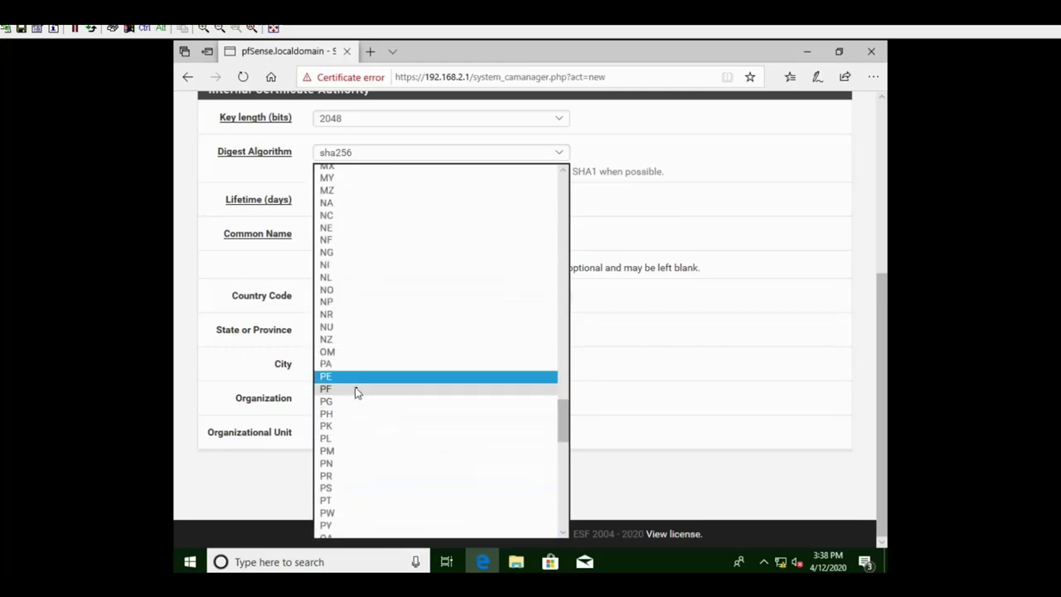
click(341, 426)
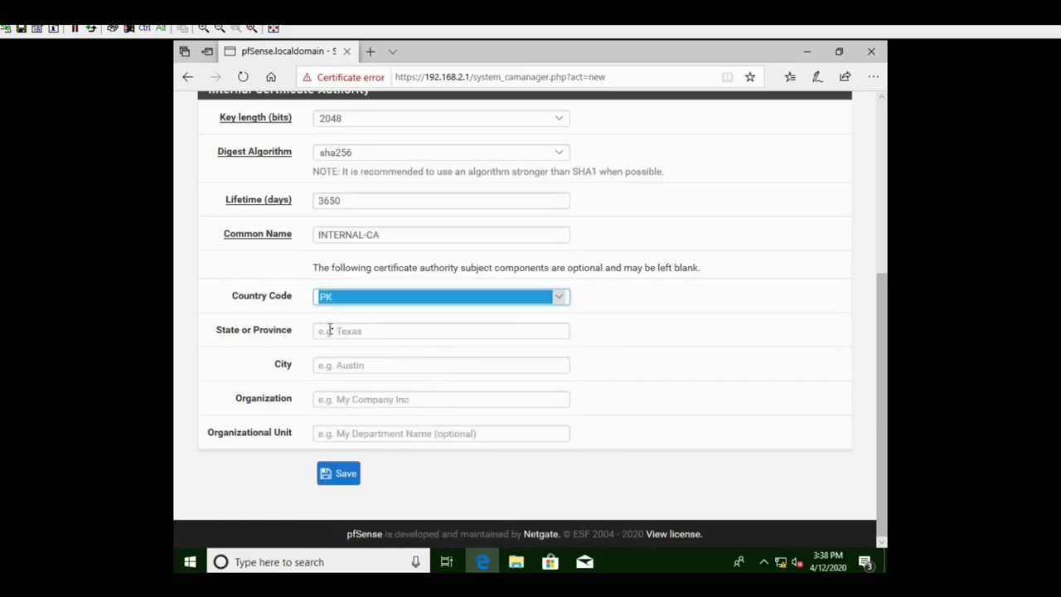
- Enter state sindh, city karachi and organization xyz, then save the CA
click(343, 330)
text(sindh)
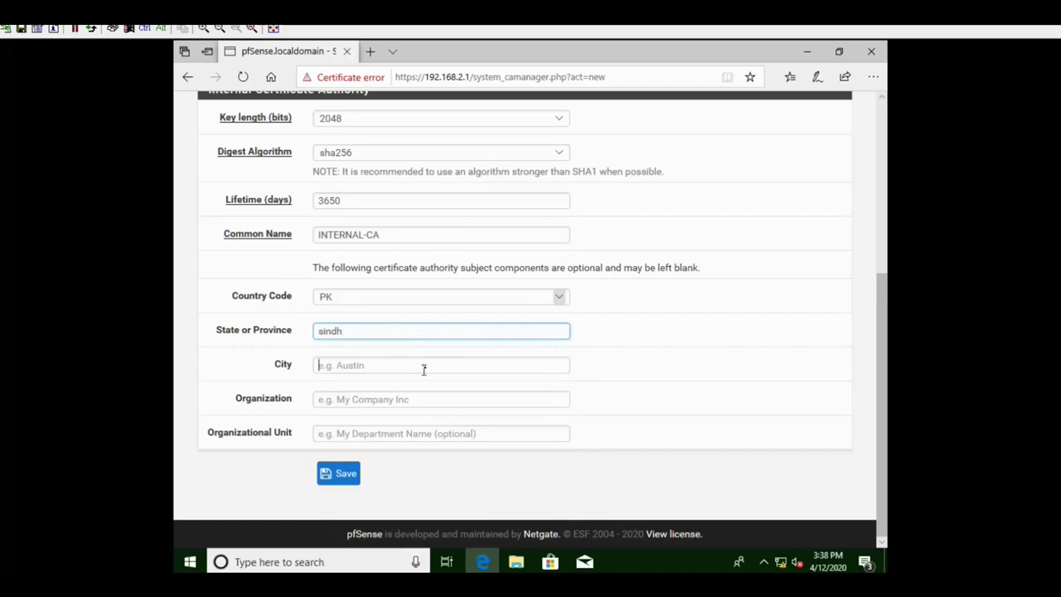
click(430, 362)
text(karachi)
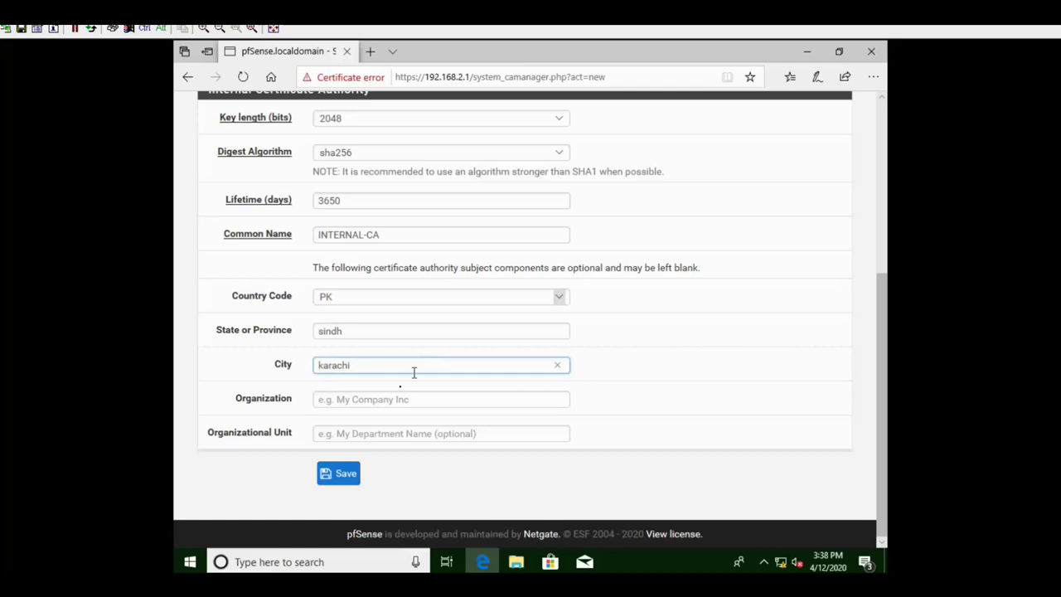
click(398, 399)
text(x)
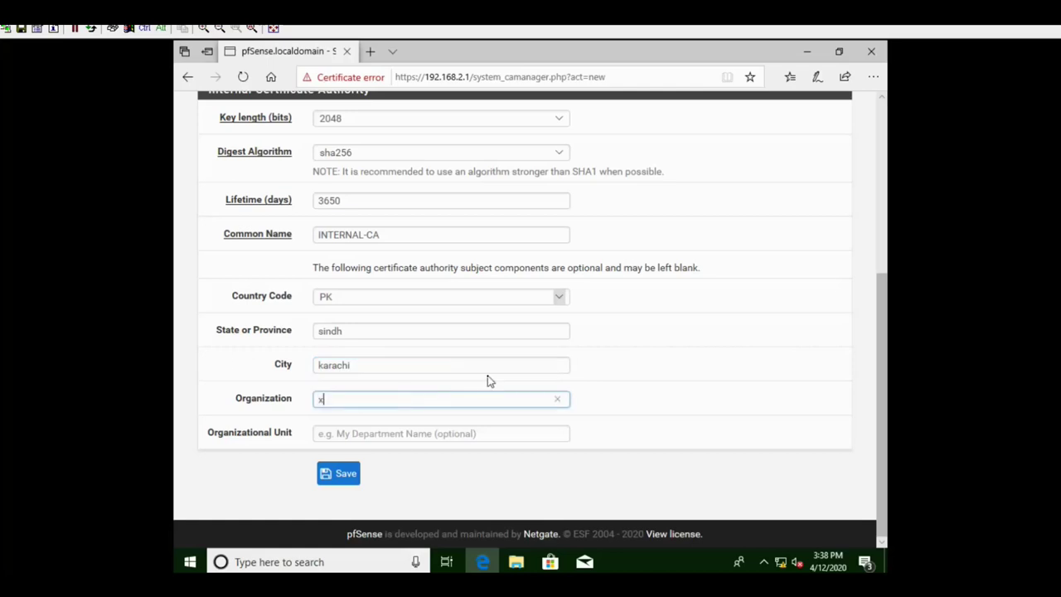
text(yz)
click(428, 434)
click(355, 474)
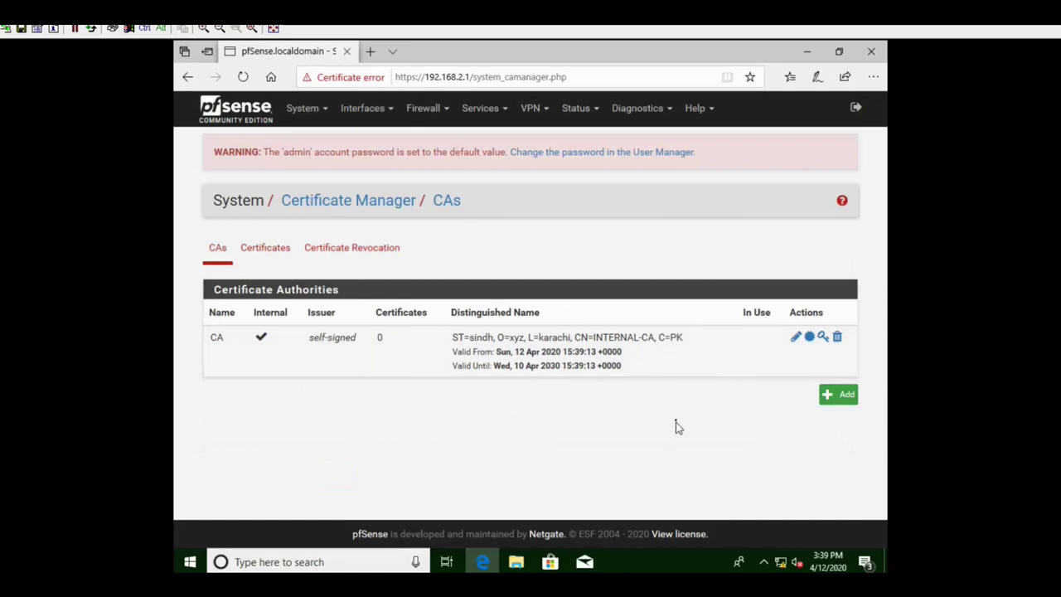
- Switch to Certificates, dismiss the Remote Desktop error, and start an internal certificate signed by CA
click(267, 255)
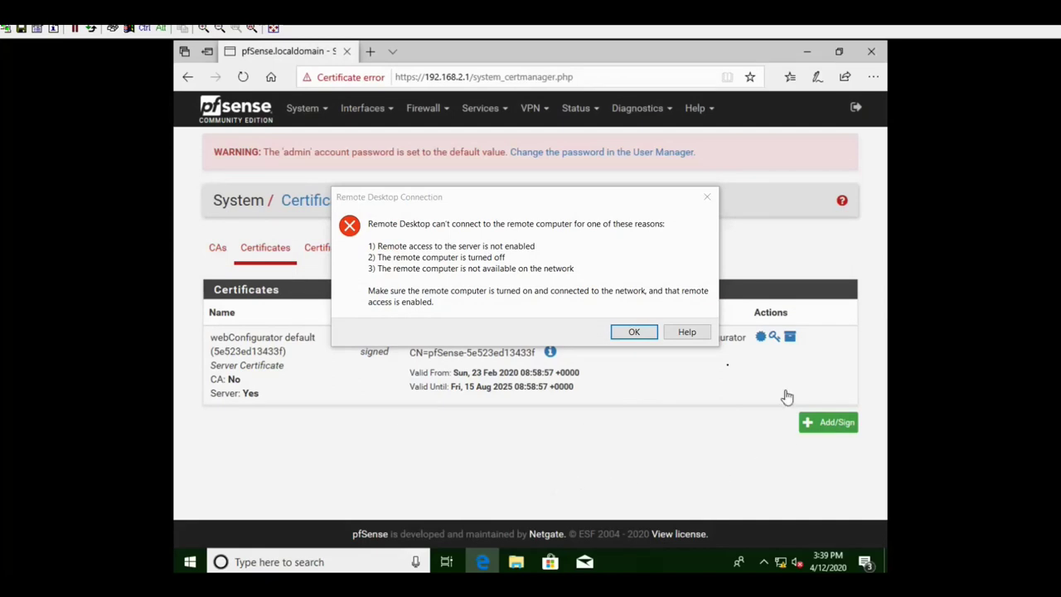
click(647, 334)
click(676, 396)
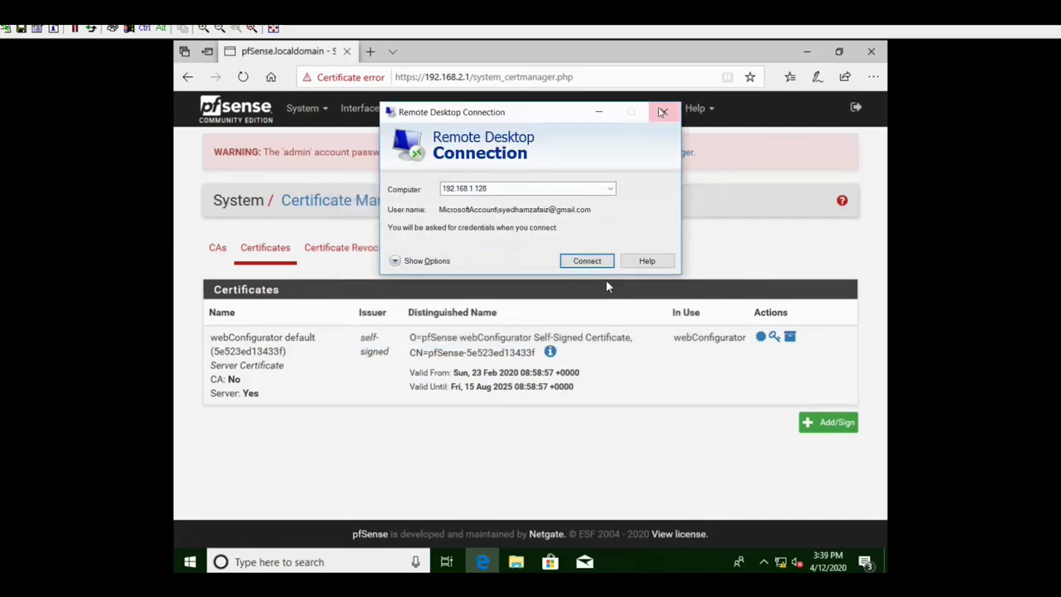
click(825, 429)
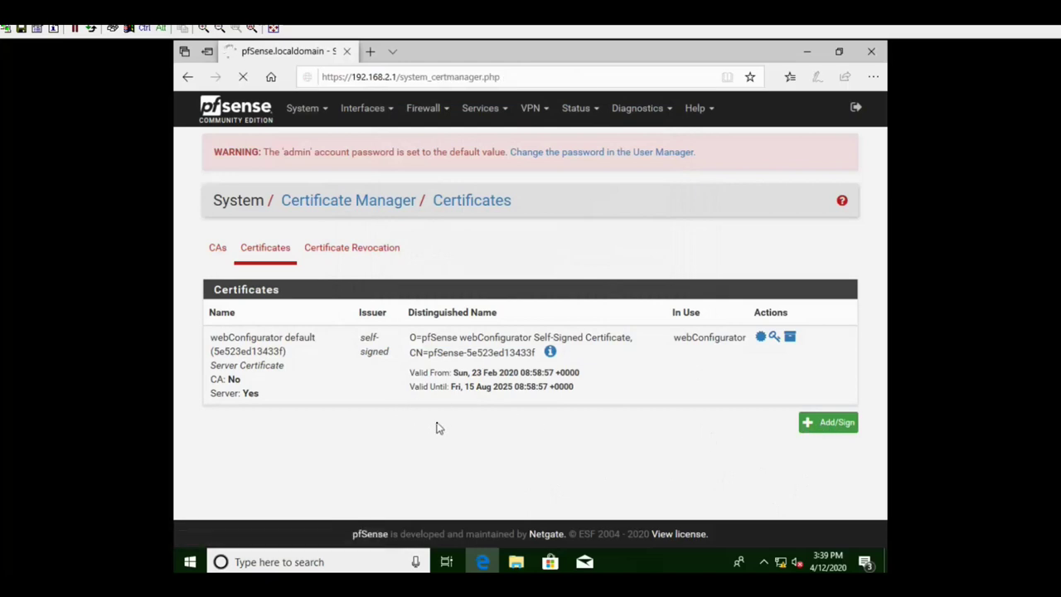
click(404, 324)
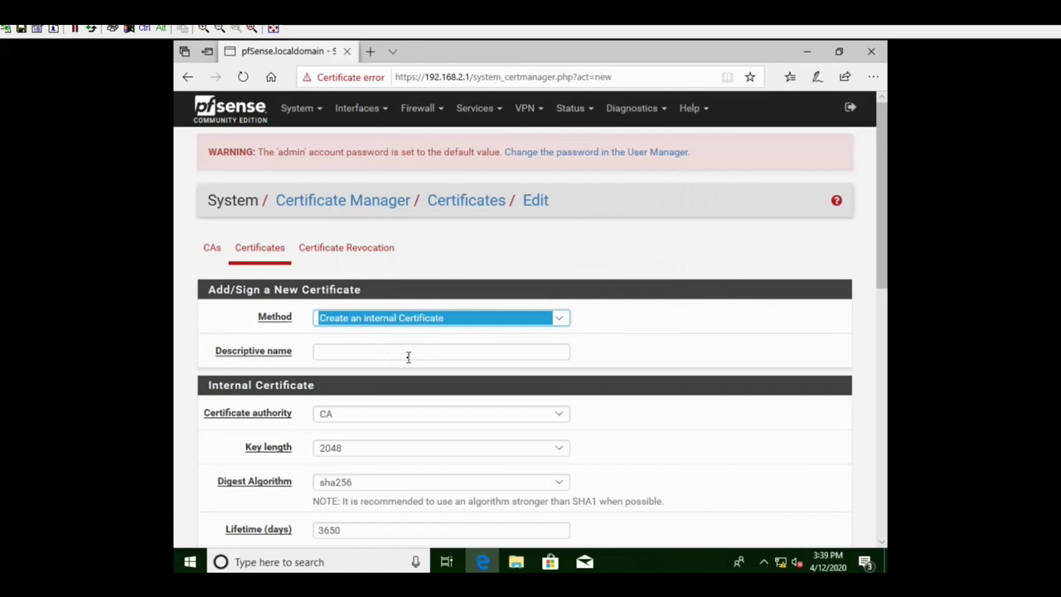
click(408, 356)
- Name the certificate SERVER-CERTIFICATE and keep CA as its signing authority
click(429, 359)
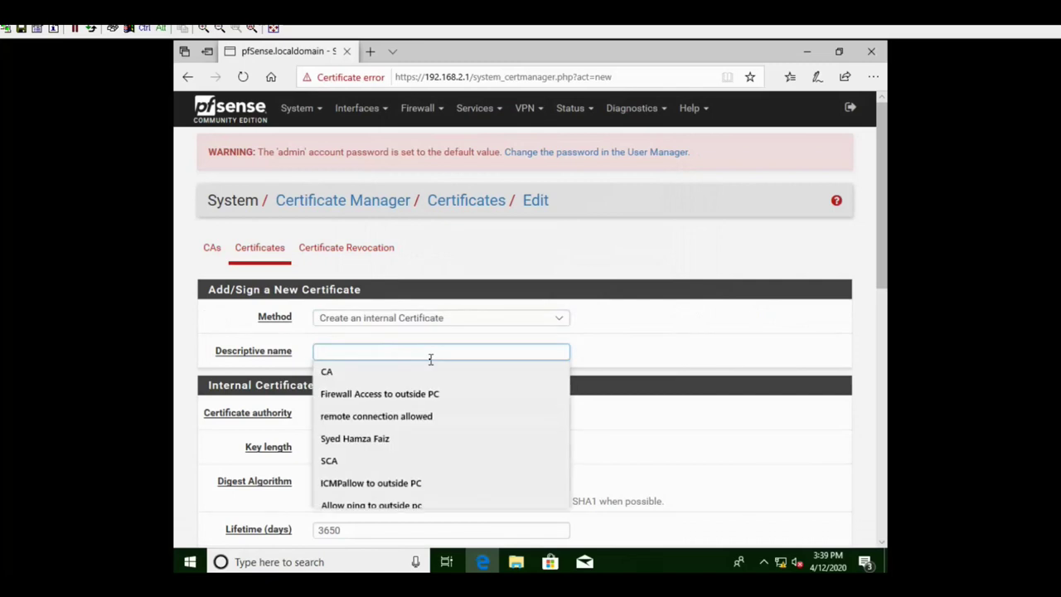
text(SERVER-CERTIFICATE)
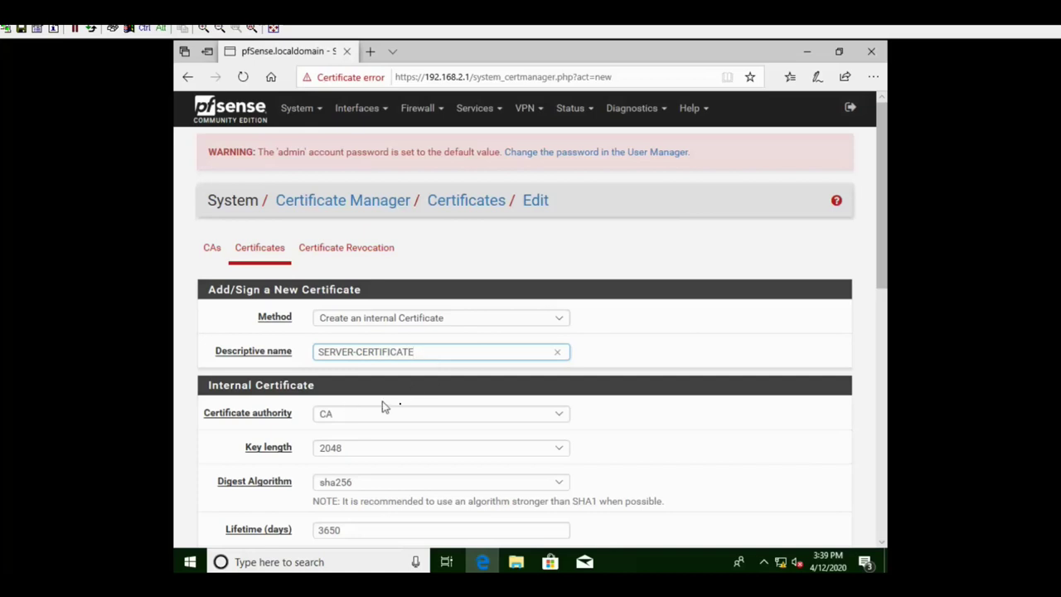
click(565, 421)
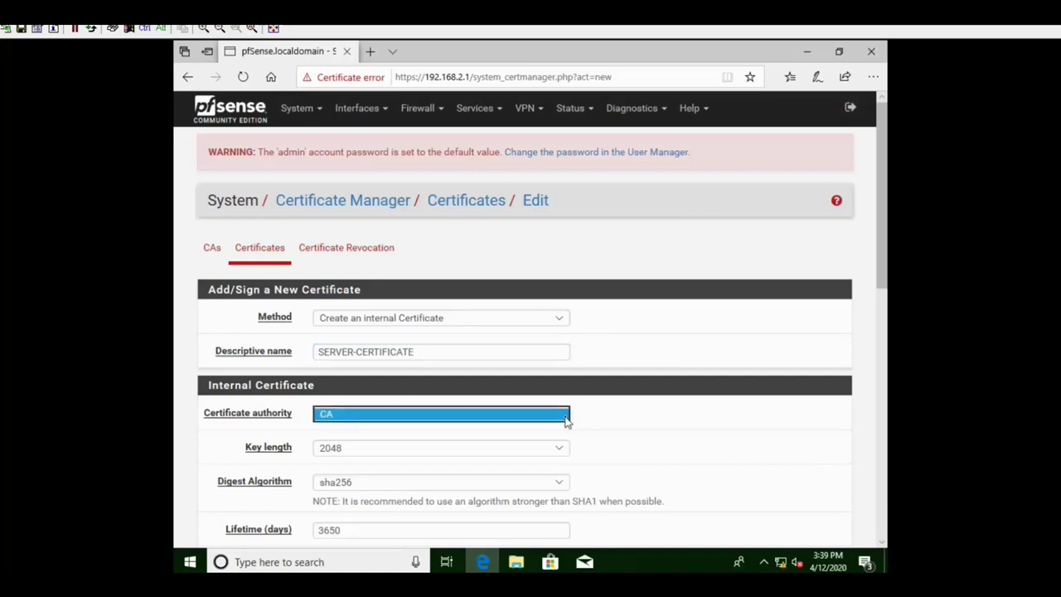
click(601, 426)
scroll(610, 423, down, 1)
scroll(606, 424, down, 2)
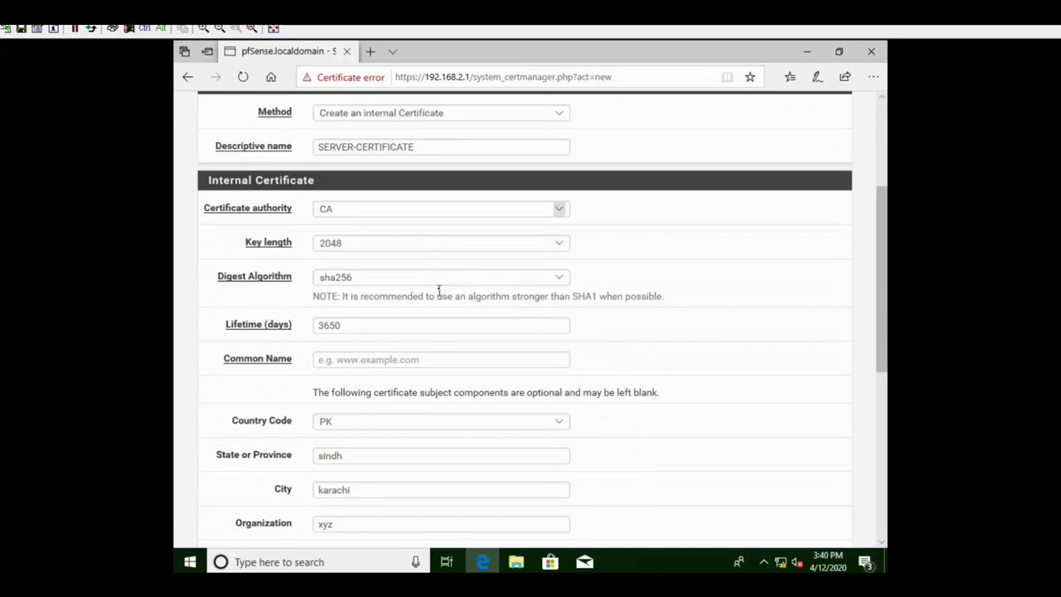
scroll(481, 315, down, 1)
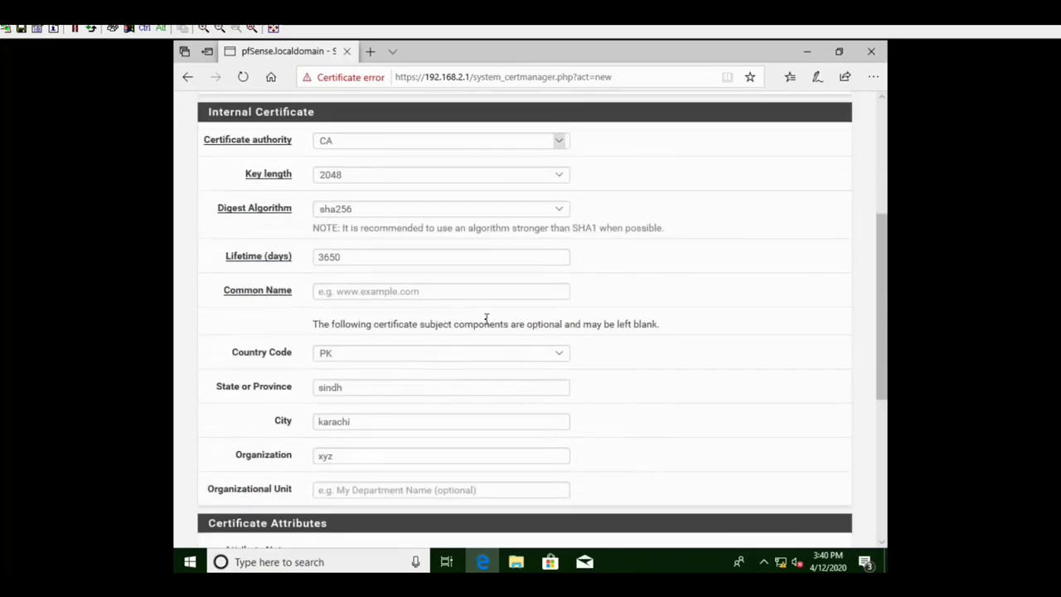
scroll(495, 323, down, 2)
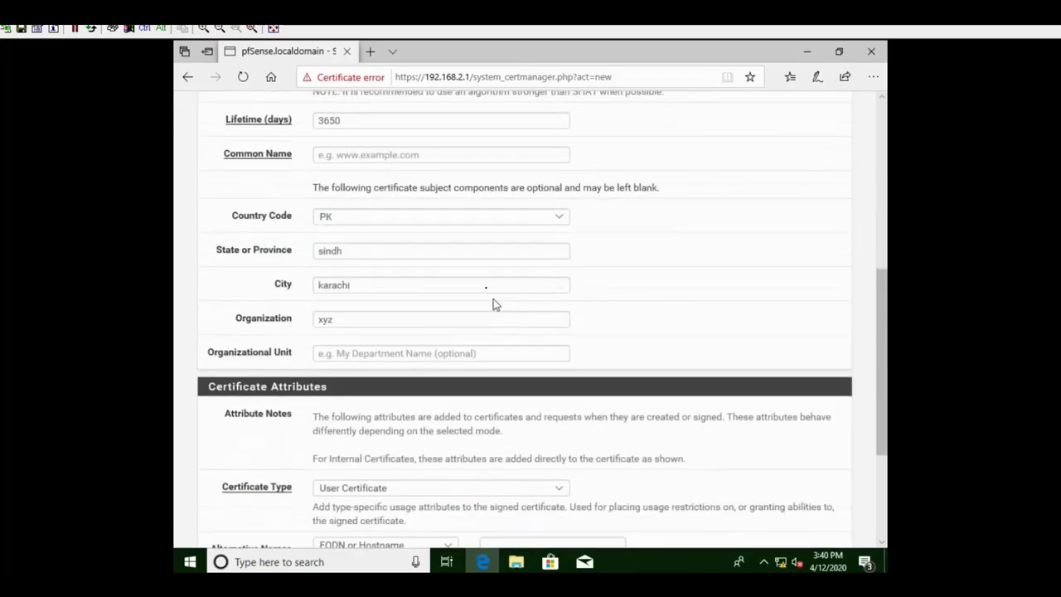
scroll(493, 304, up, 1)
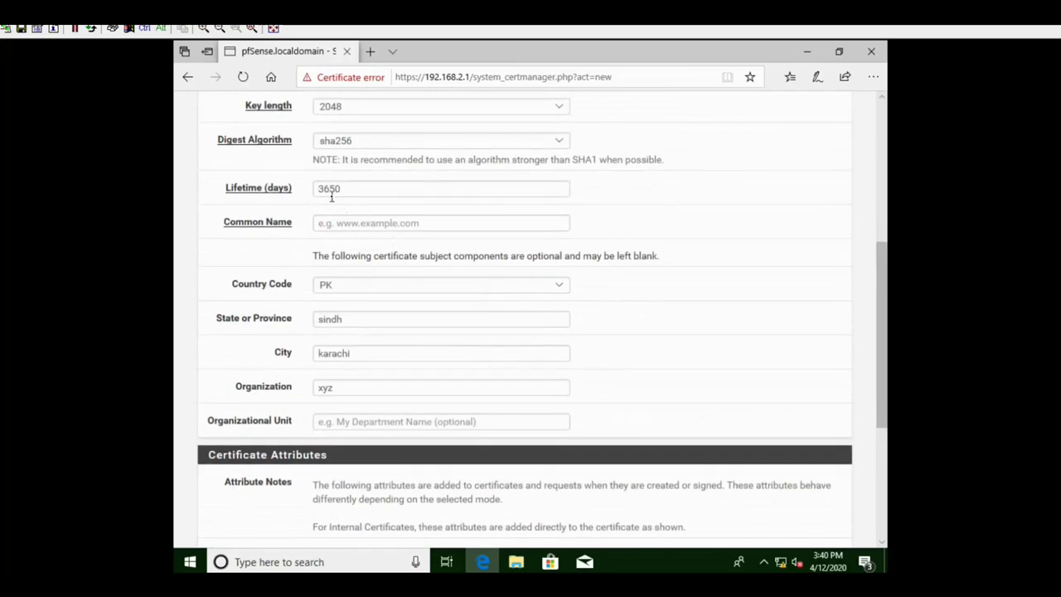
scroll(474, 224, up, 1)
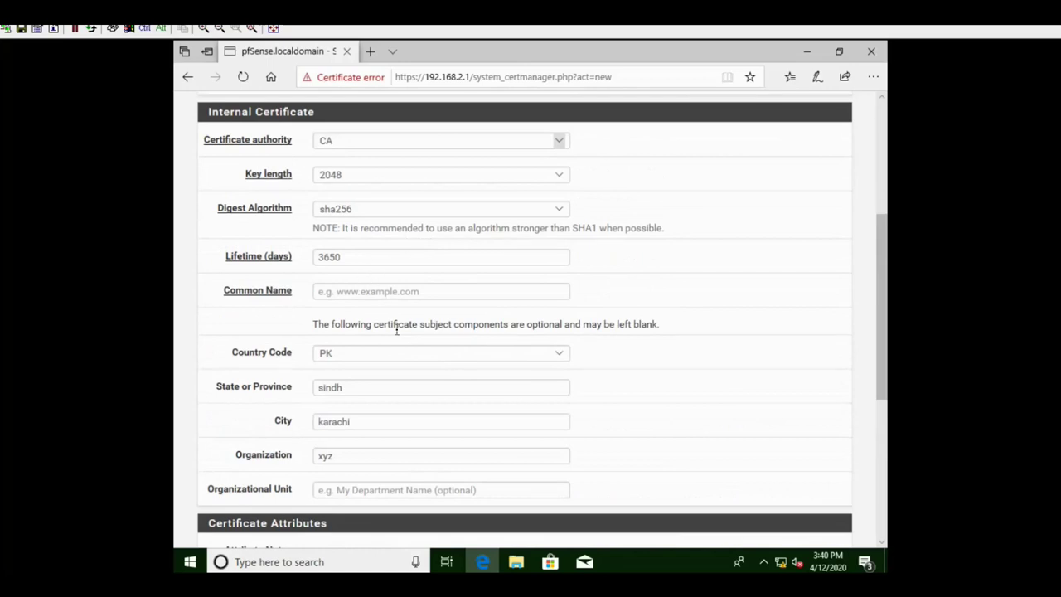
scroll(396, 324, down, 2)
- Set common name SERVER-CERT, type Server Certificate, add an alternative name entry, and save
click(390, 156)
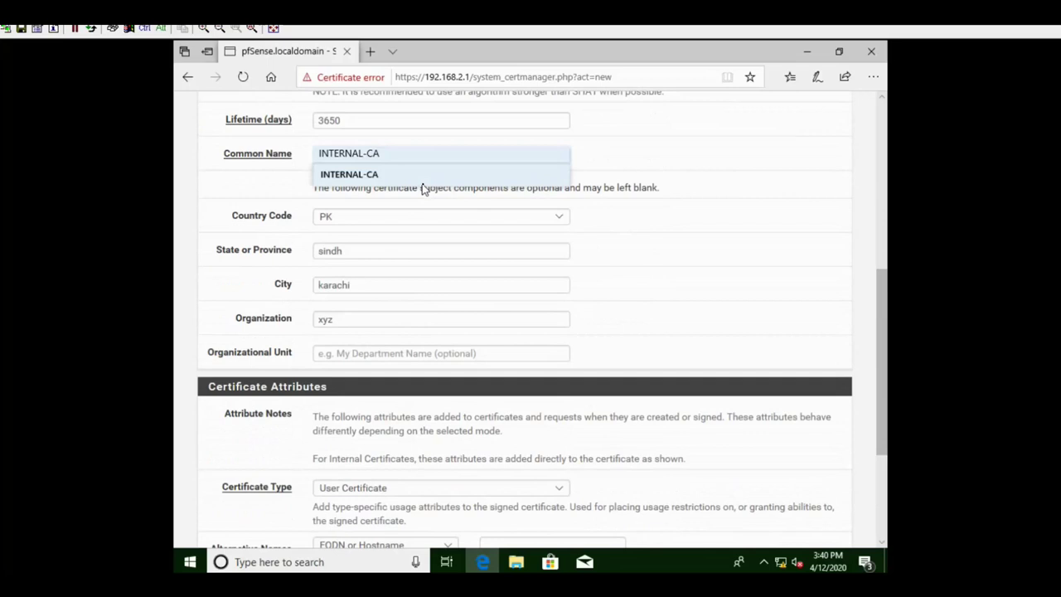
text(SERVER-CERT)
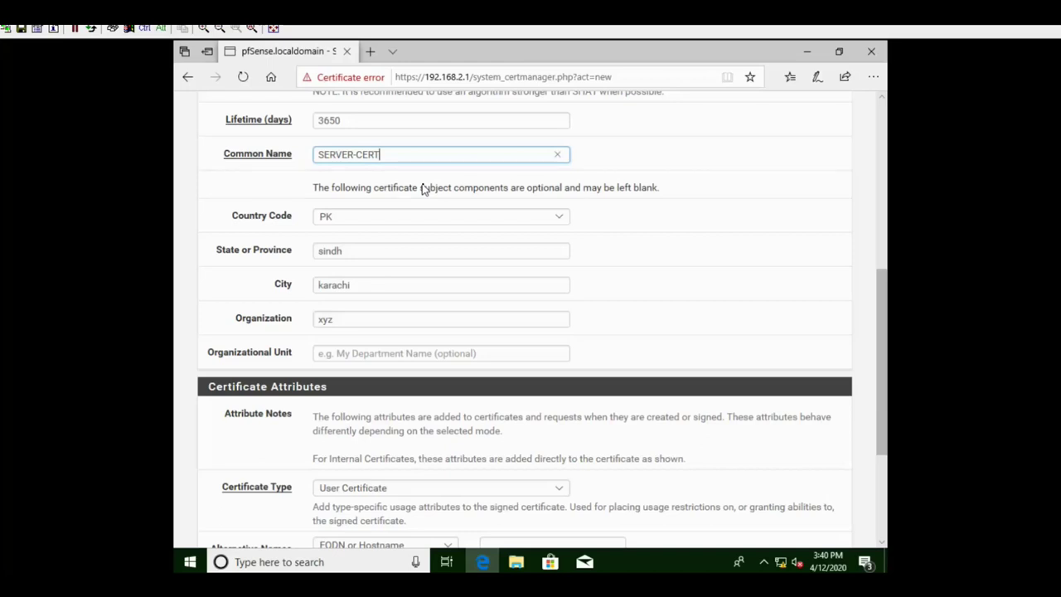
scroll(492, 279, down, 2)
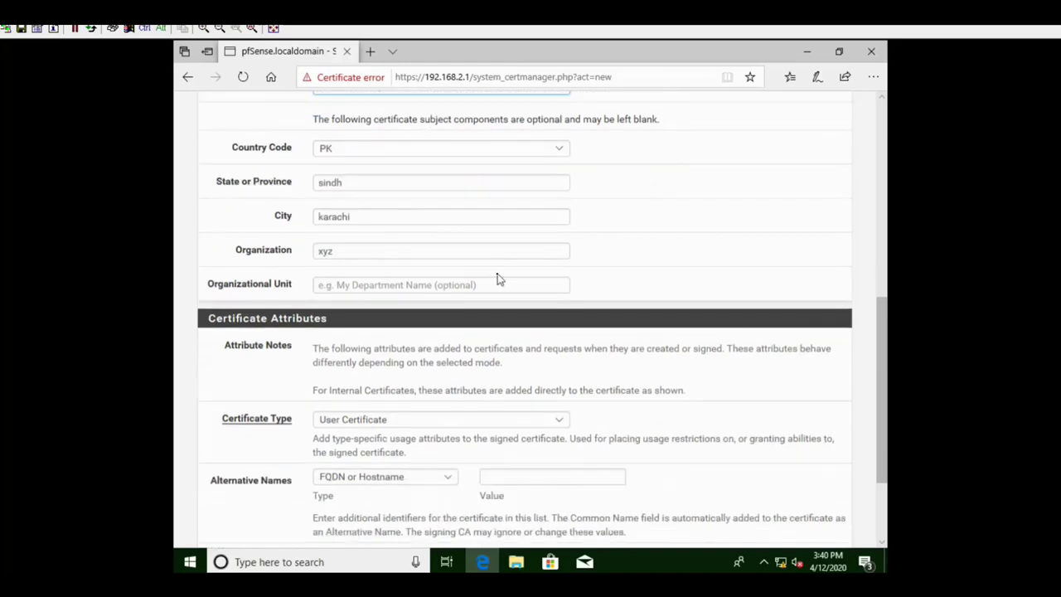
scroll(498, 279, down, 3)
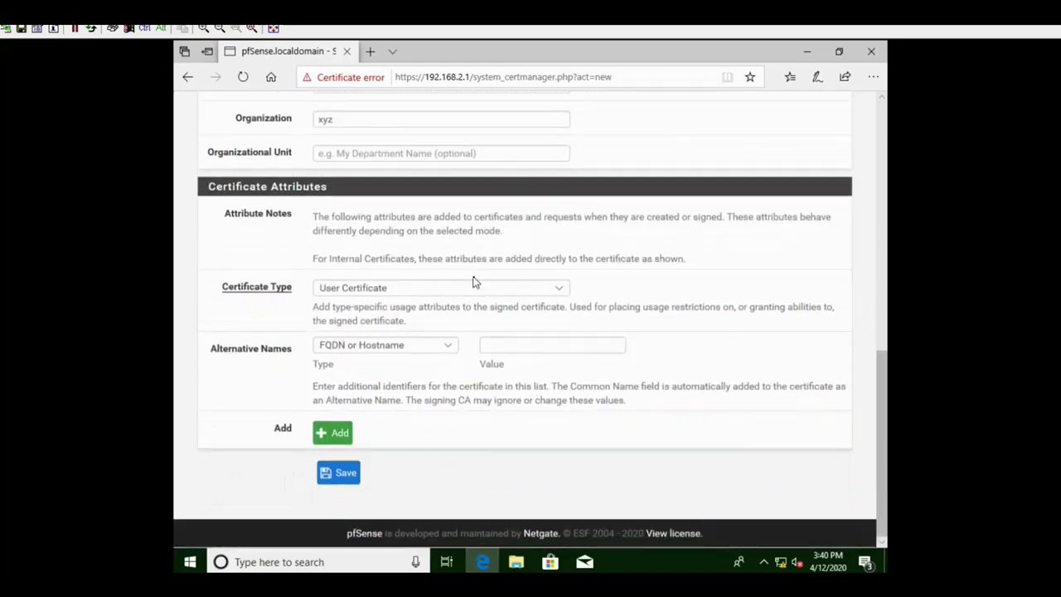
click(561, 288)
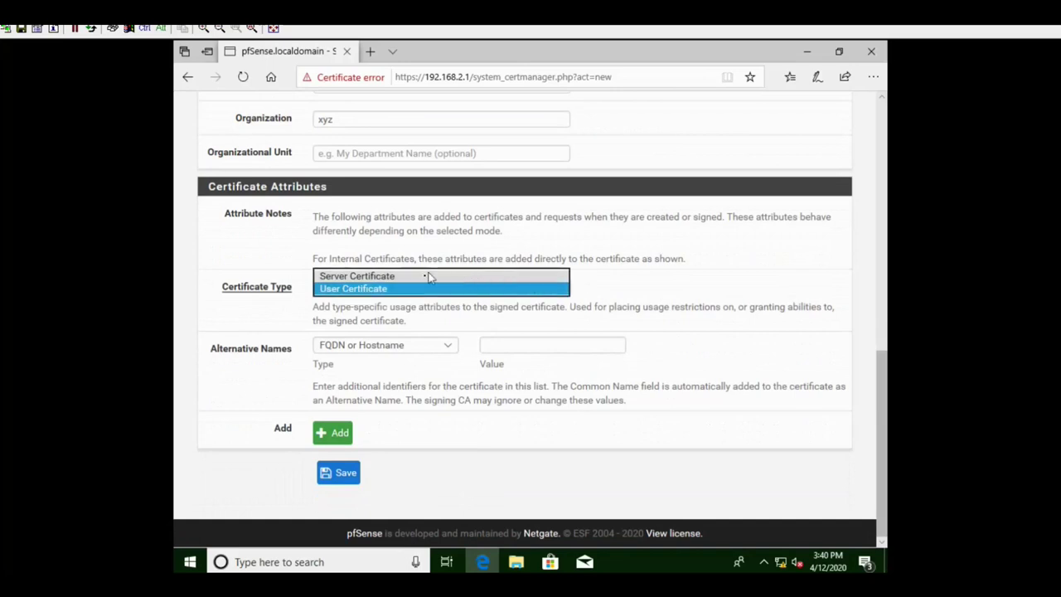
click(351, 278)
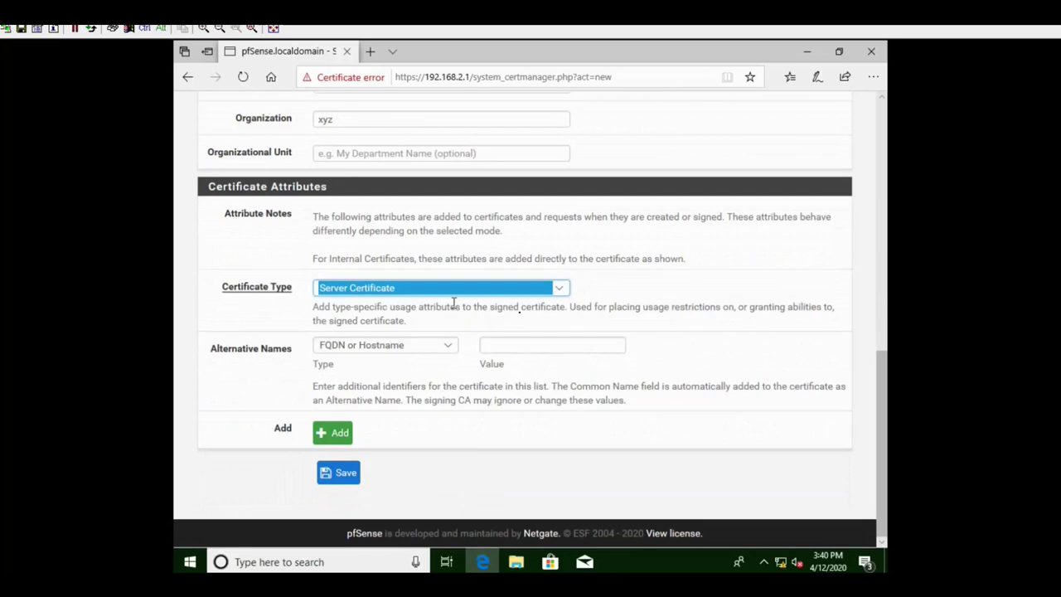
click(687, 293)
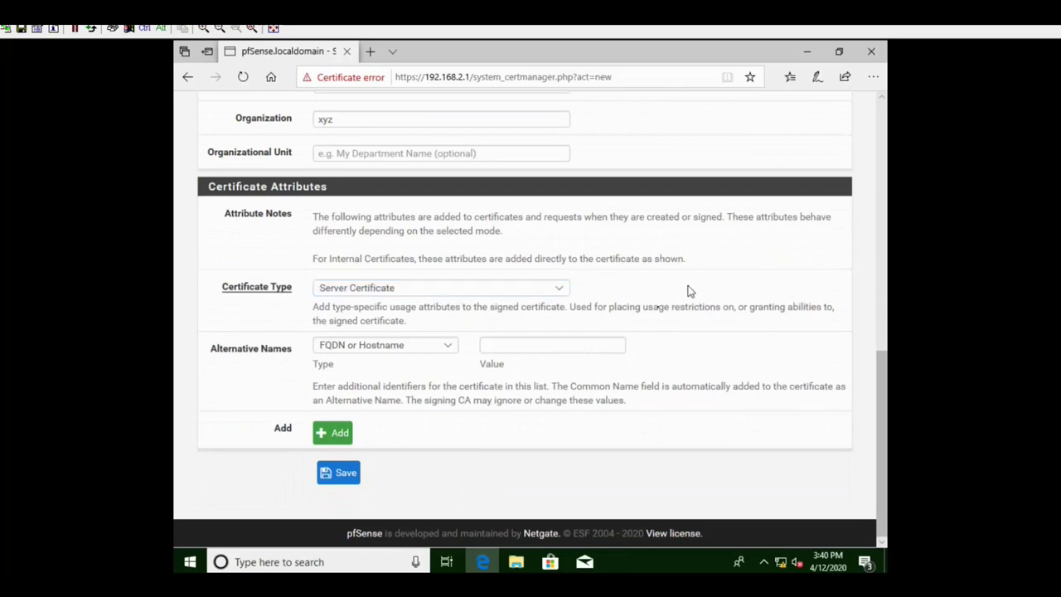
click(322, 441)
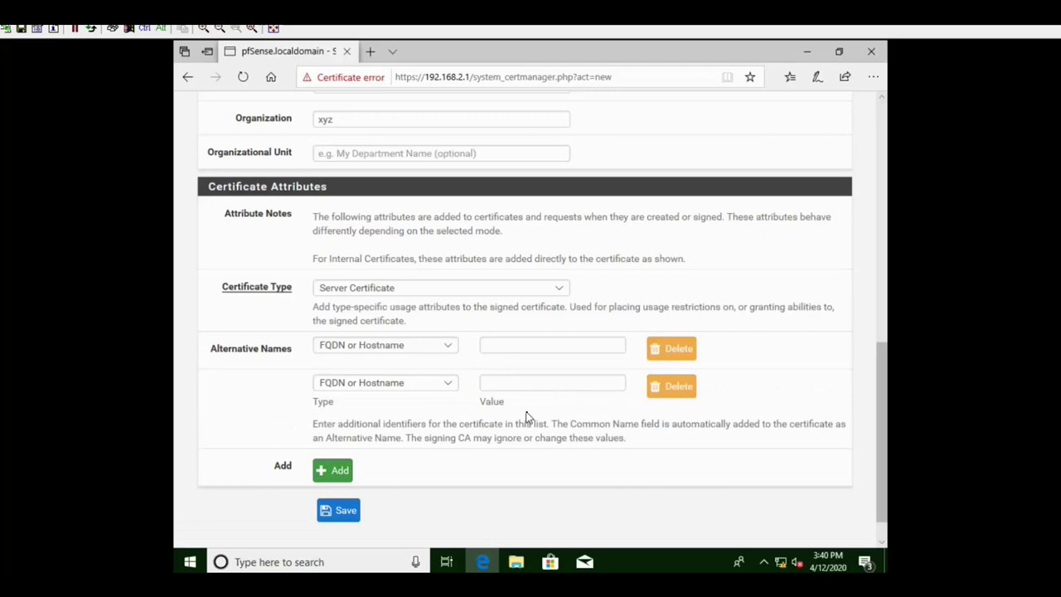
scroll(525, 417, down, 2)
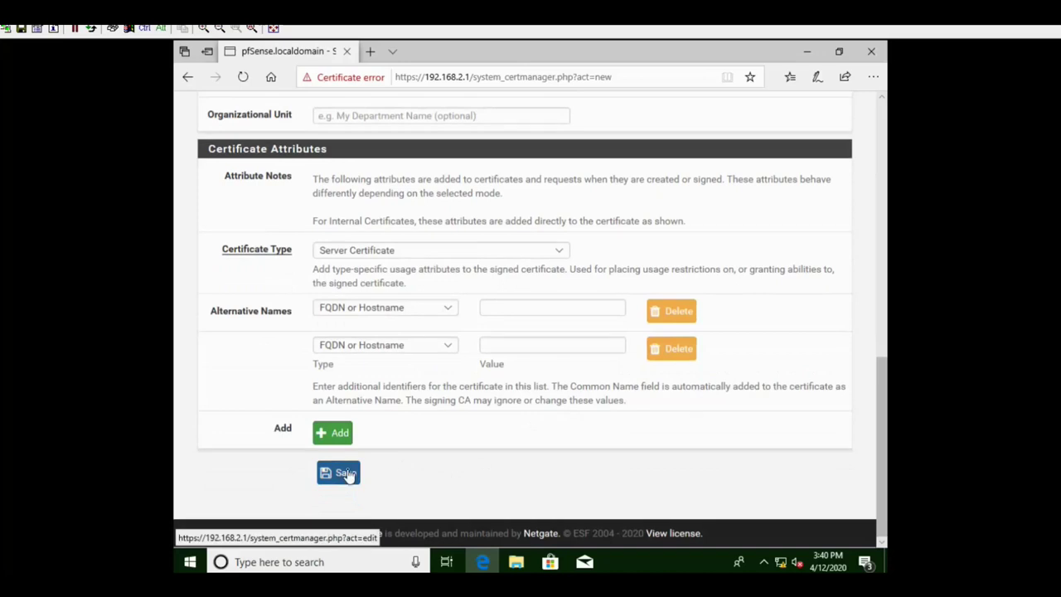
click(347, 474)
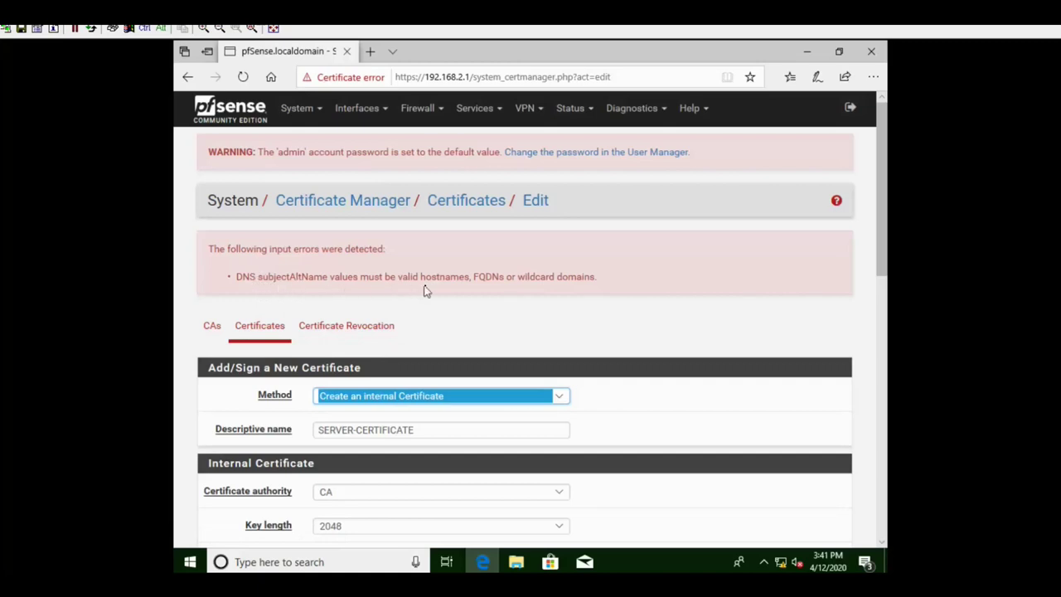
- Change the alternative name type to email address, enter an email address value, and save
scroll(497, 331, down, 3)
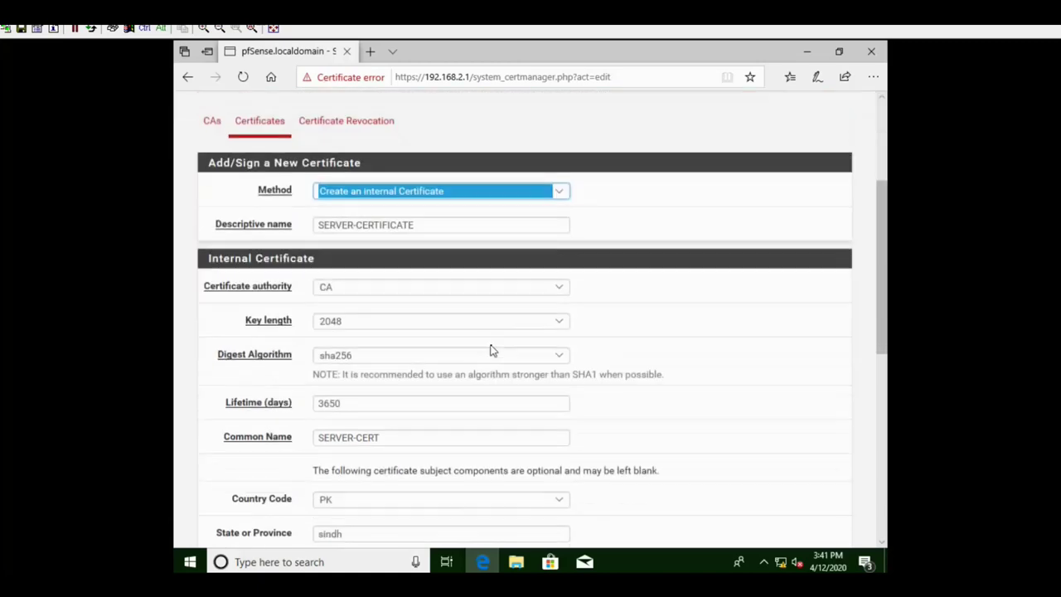
scroll(493, 350, down, 6)
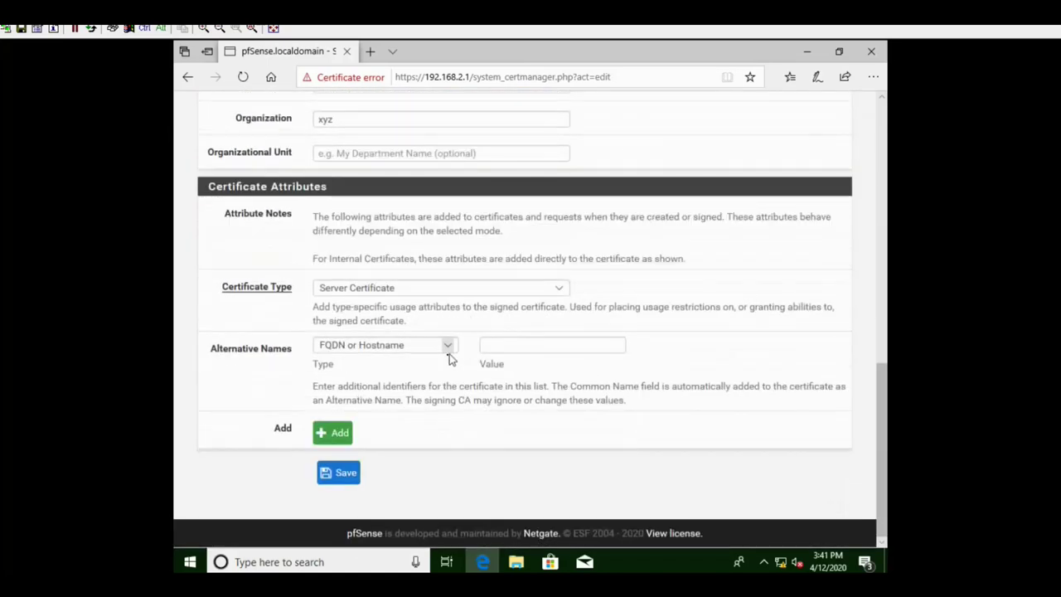
click(448, 347)
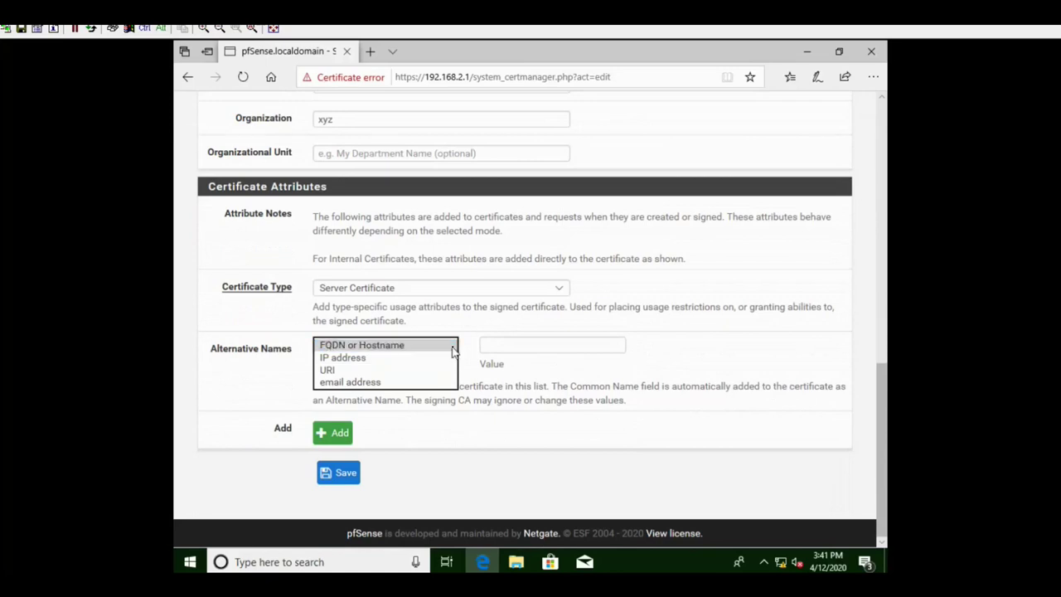
click(452, 347)
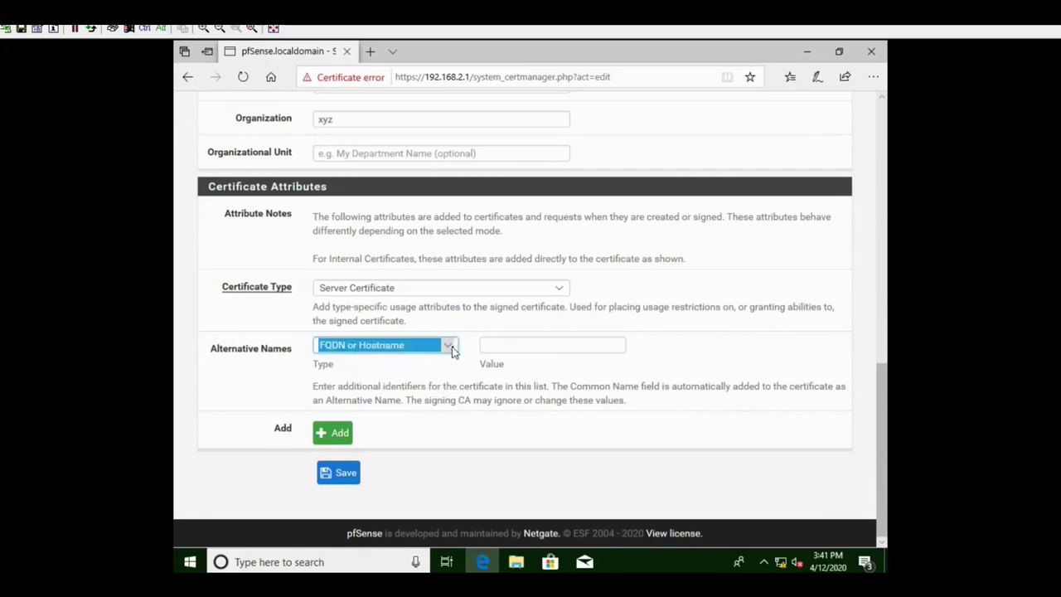
click(453, 352)
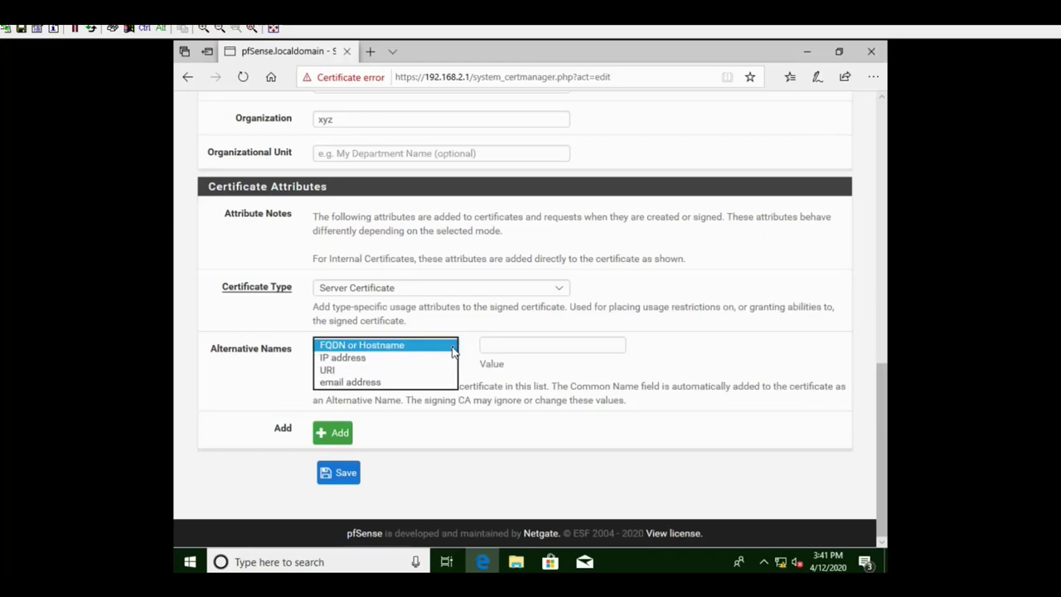
click(402, 382)
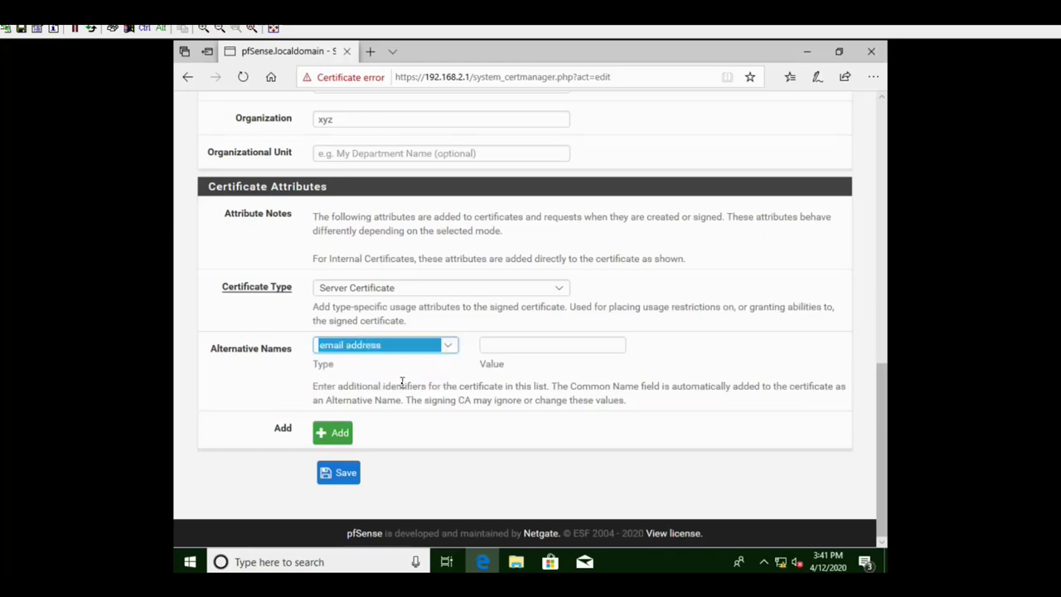
click(514, 346)
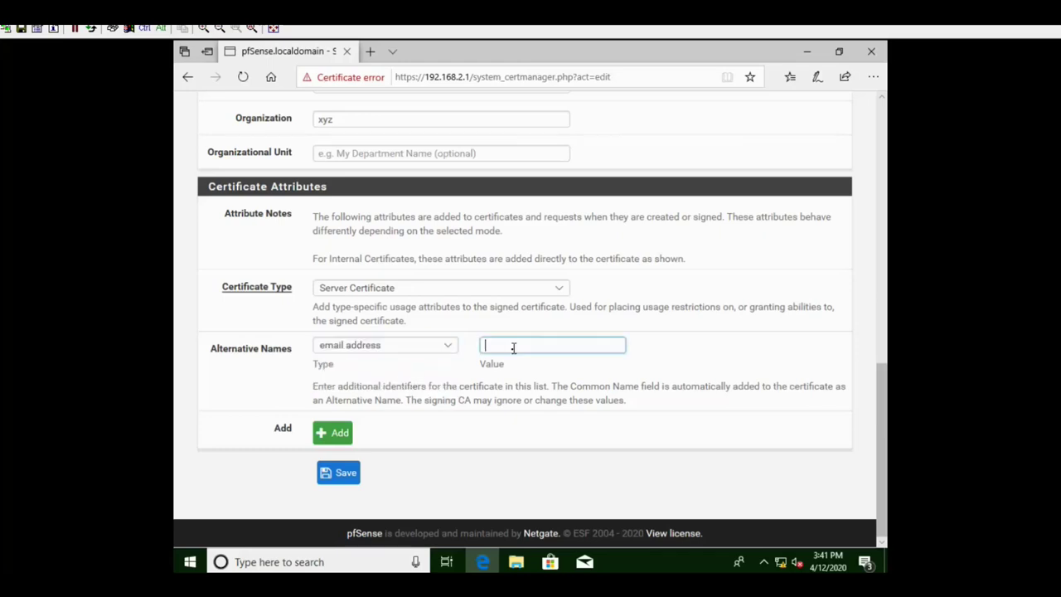
click(553, 500)
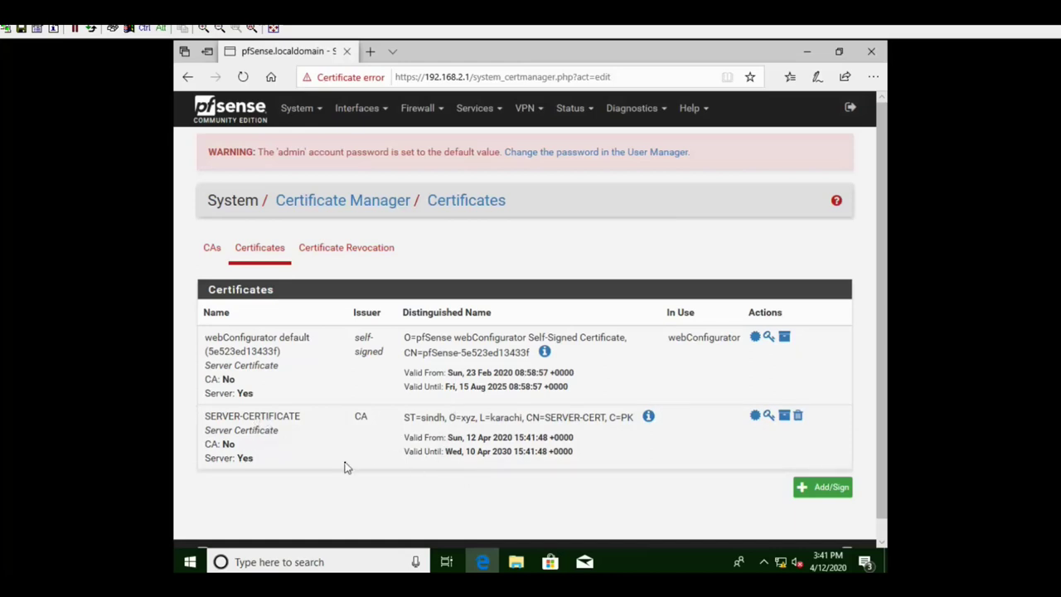
- Check the CAs and Certificates lists, then launch the wizard from VPN > OpenVPN
click(211, 259)
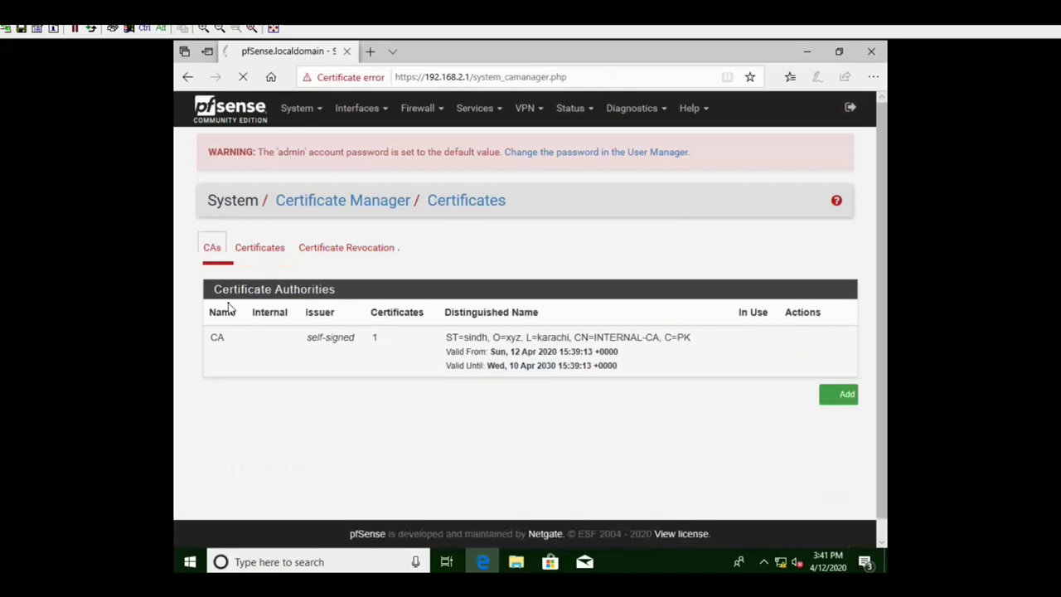
click(269, 253)
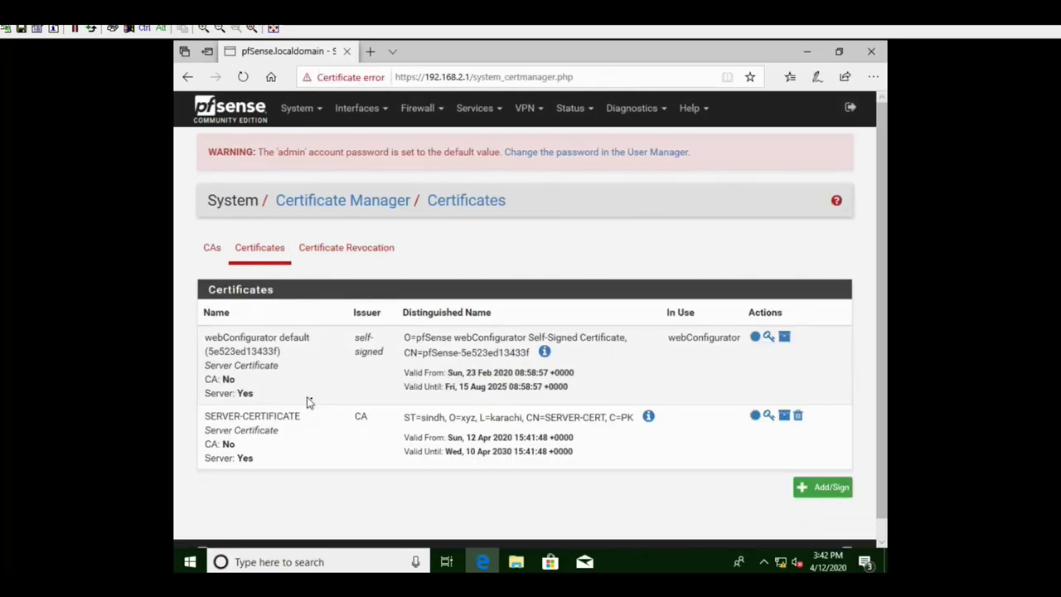
click(537, 109)
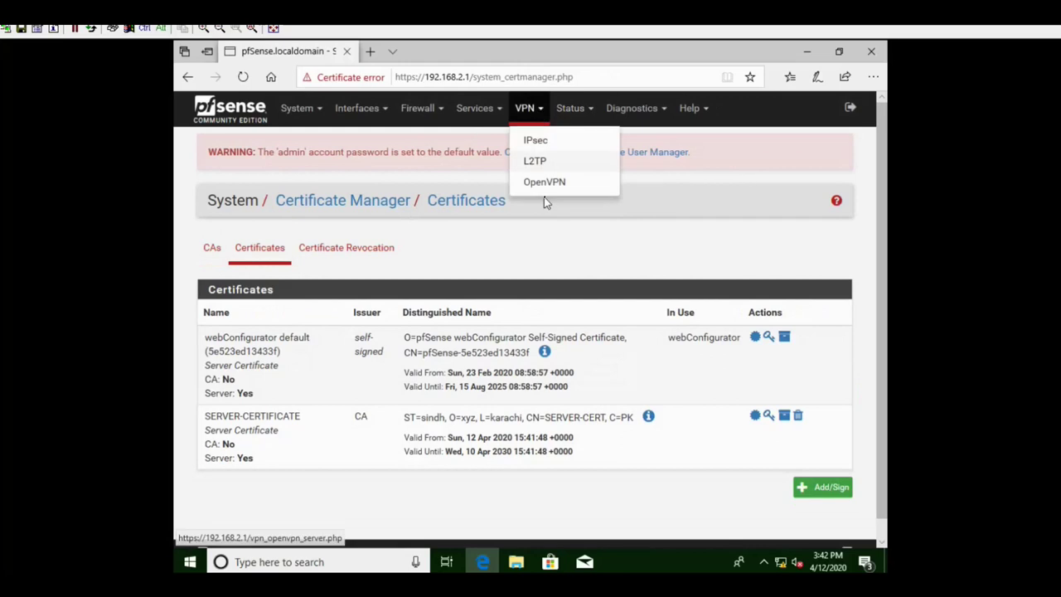
click(546, 184)
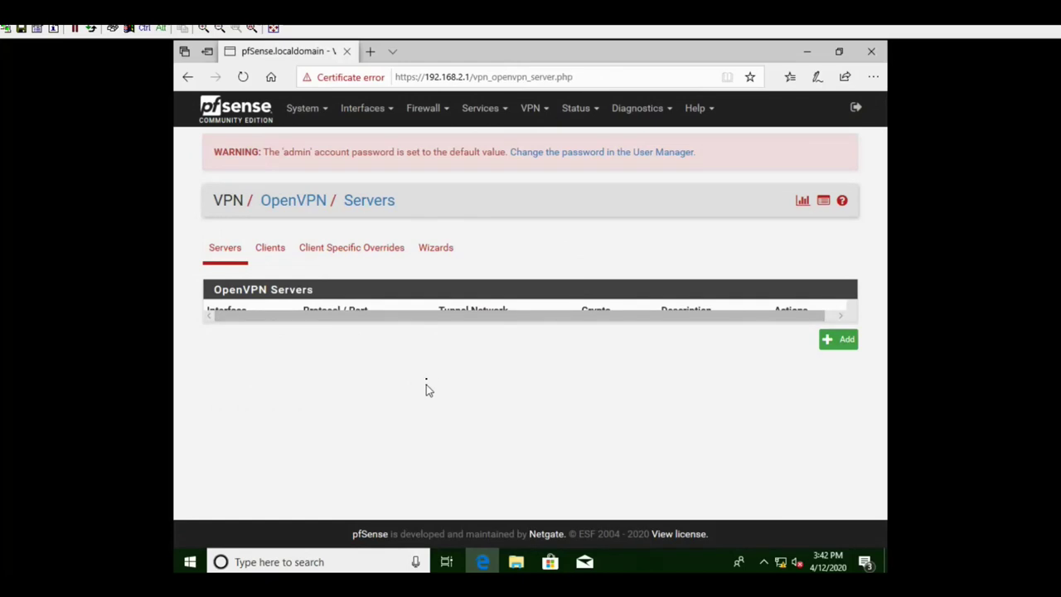
click(448, 256)
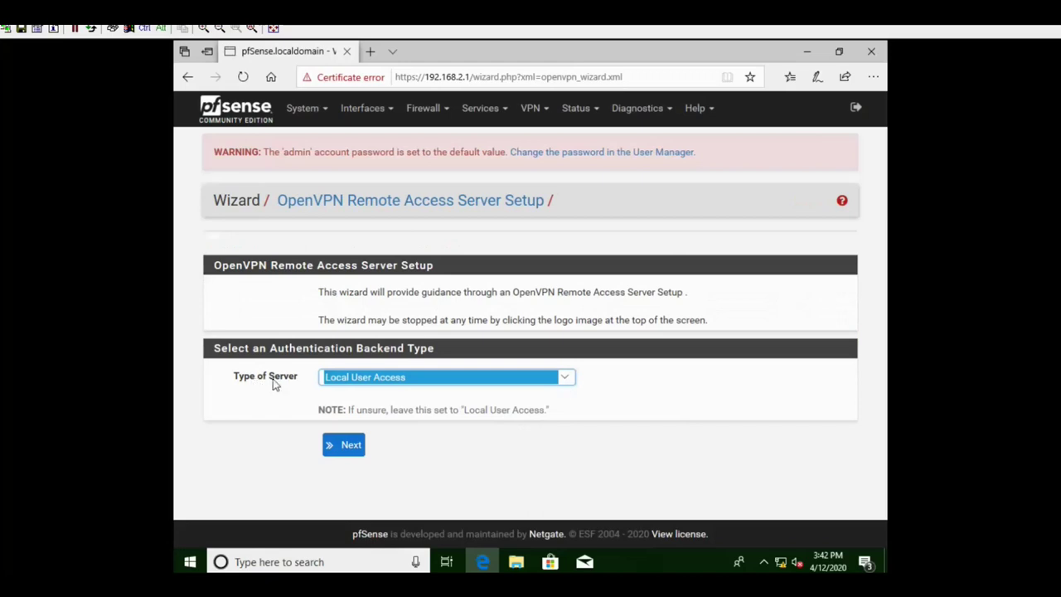
- Confirm Local User Access as the authentication backend and continue the wizard
click(571, 383)
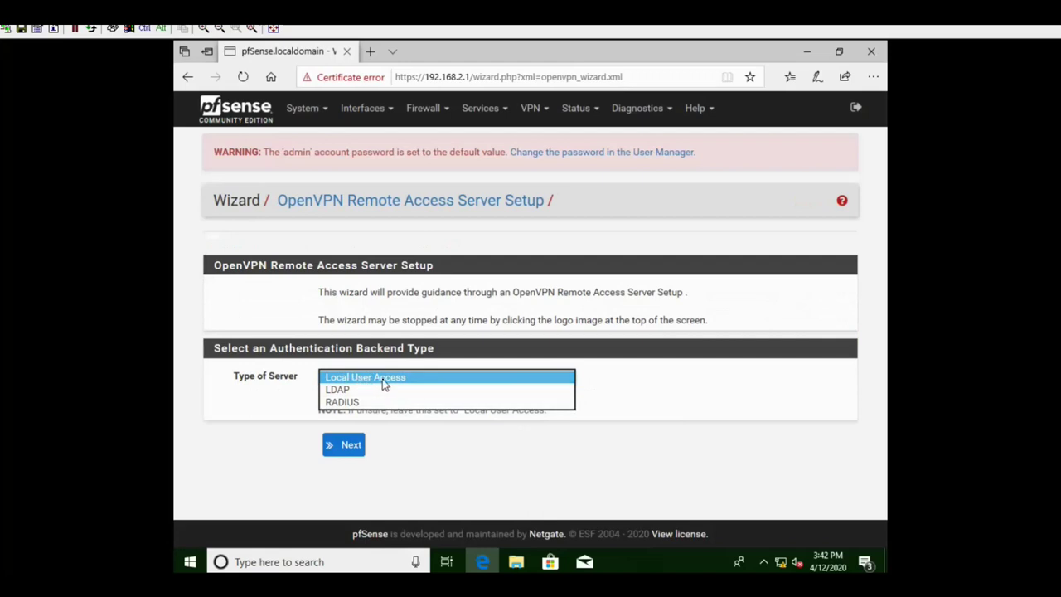
click(386, 379)
click(340, 447)
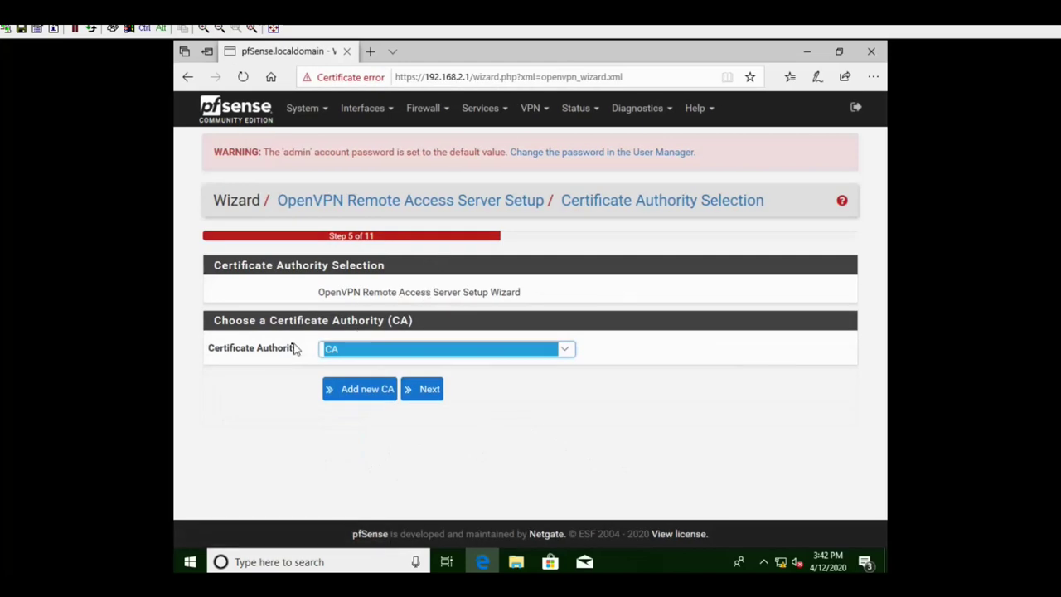
- Keep CA as certificate authority and SERVER-CERTIFICATE as server certificate, advancing to Server Setup
click(572, 351)
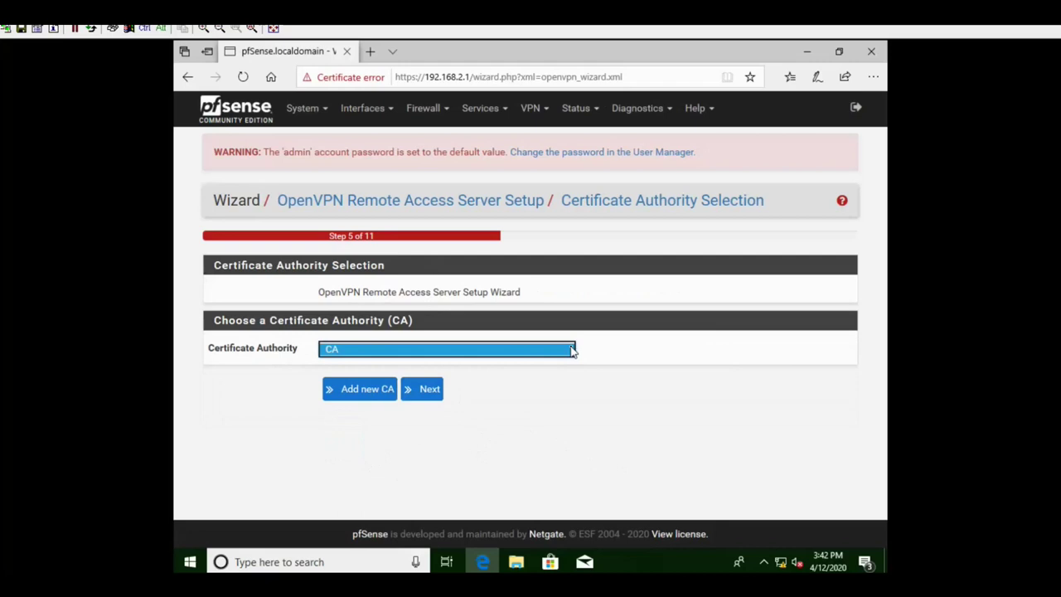
click(407, 354)
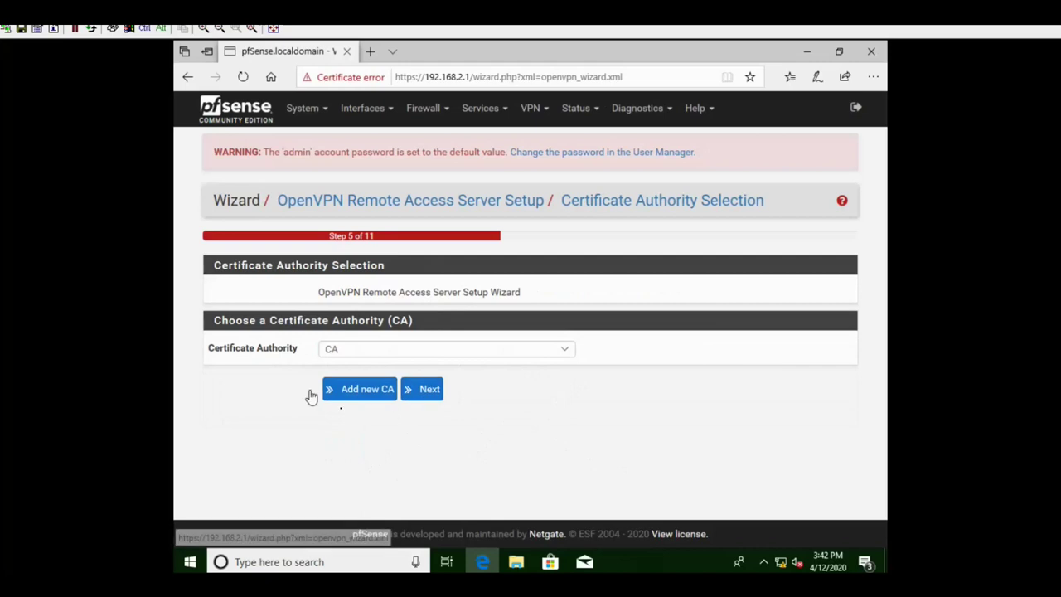
click(429, 395)
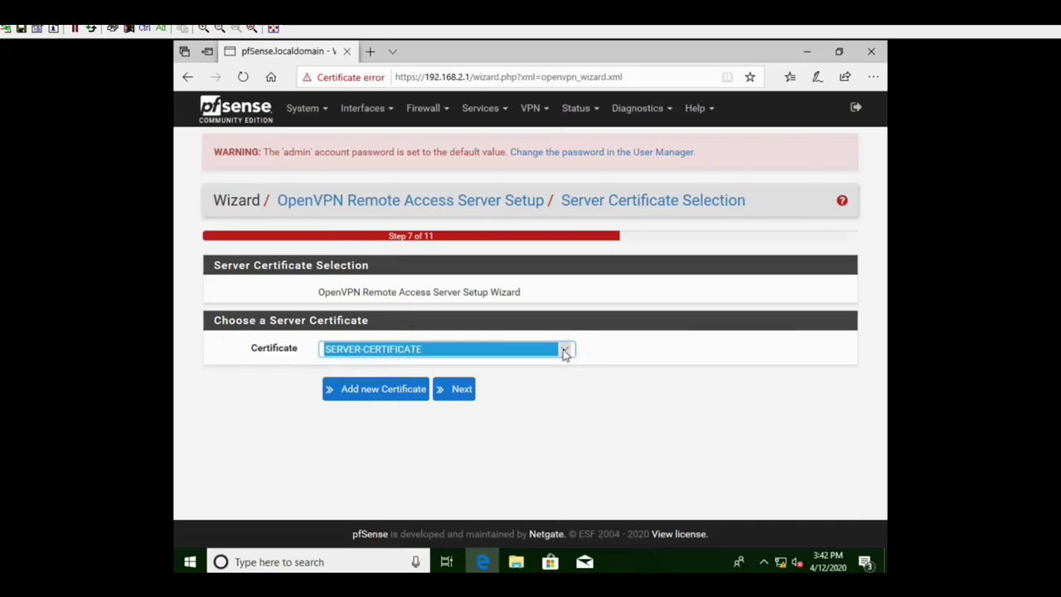
click(581, 388)
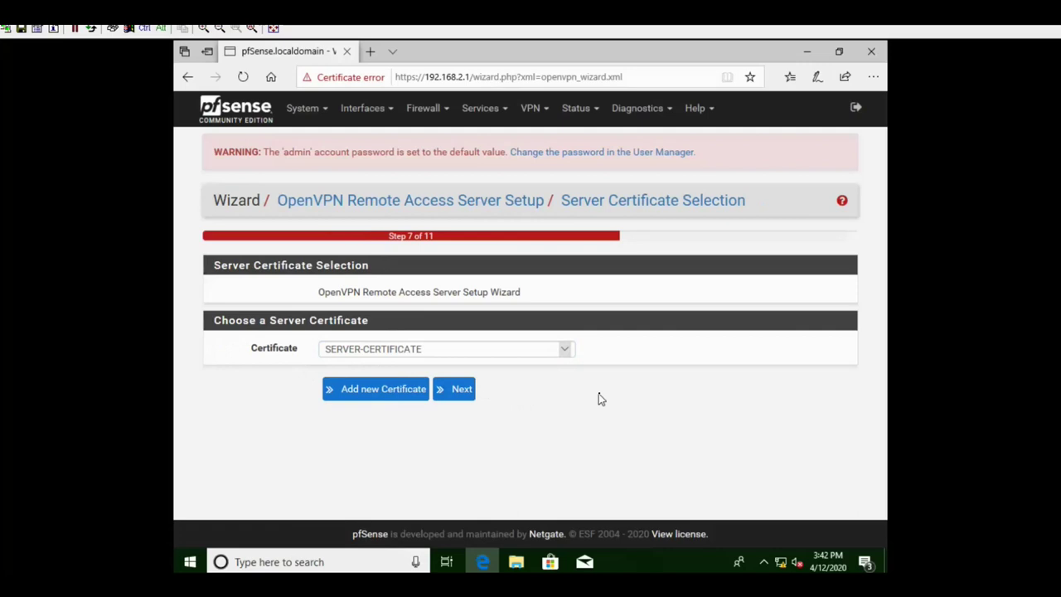
click(456, 390)
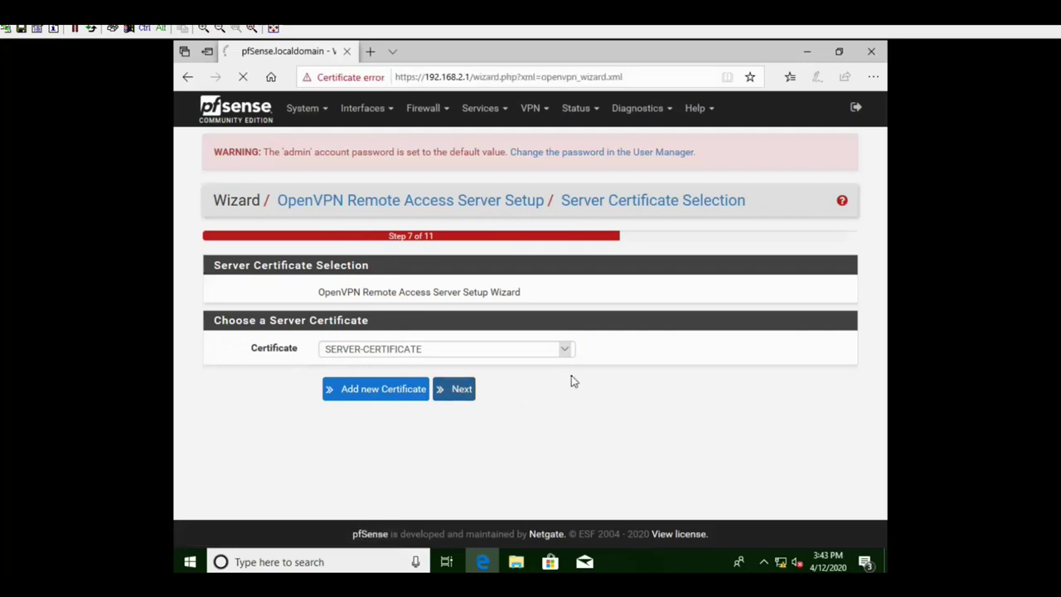
scroll(651, 337, down, 1)
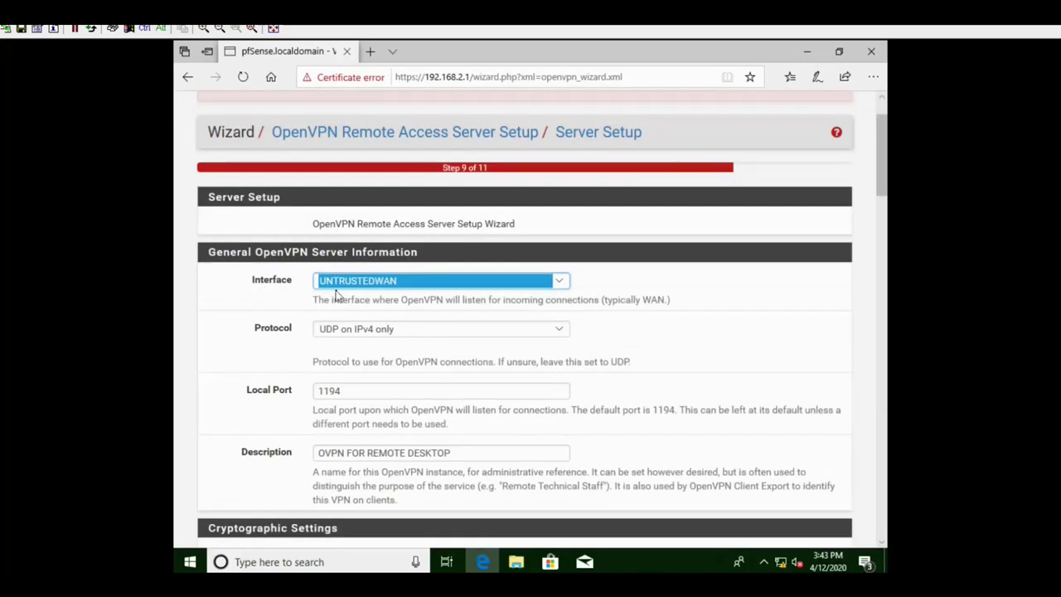
- Set the listening interface to UNTRUSTEDWAN and leave the local port at 1194
click(561, 282)
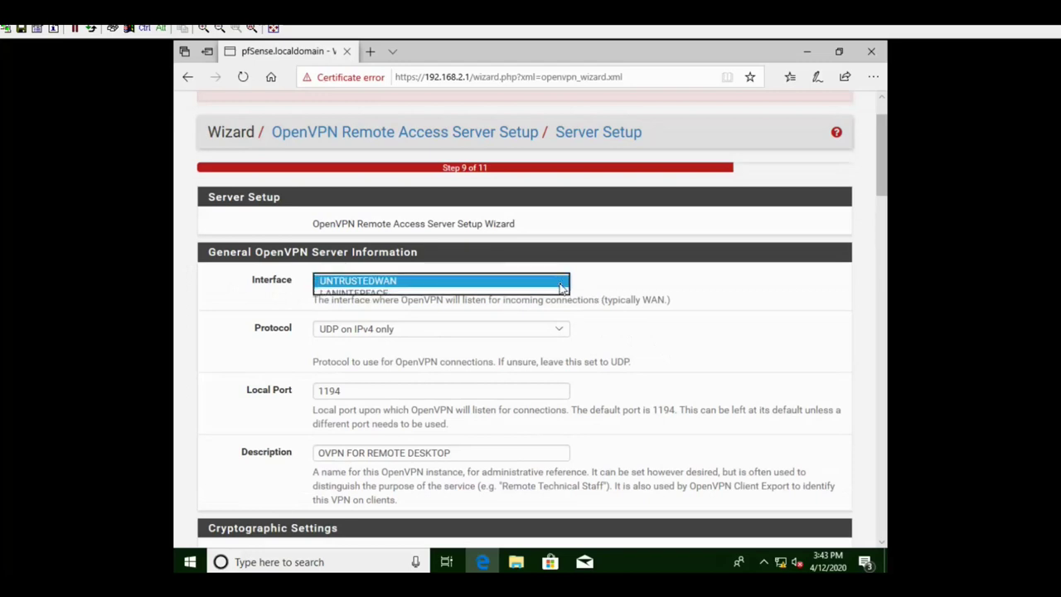
click(561, 282)
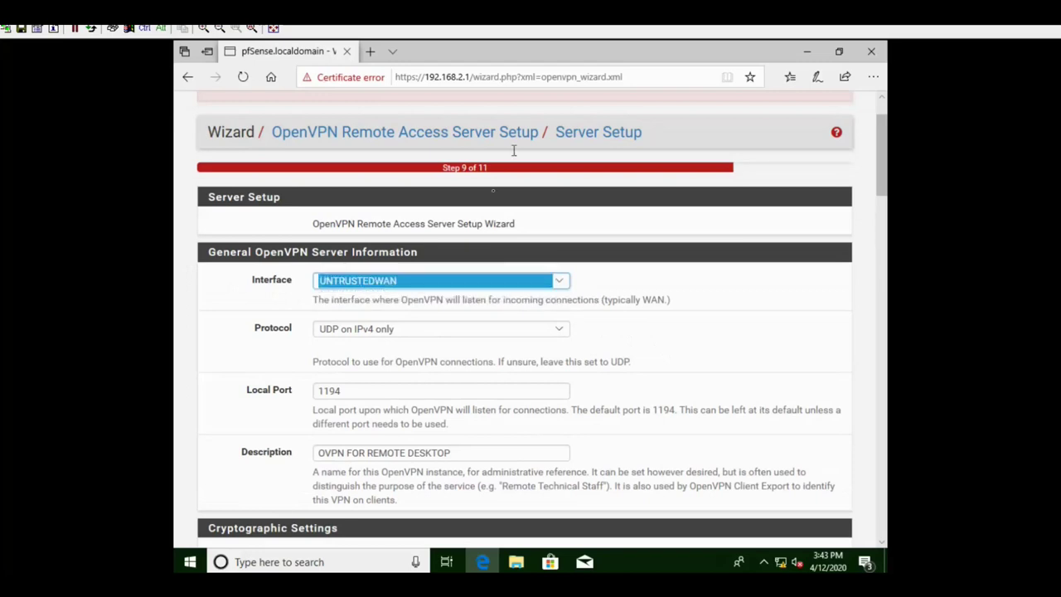
scroll(468, 295, down, 1)
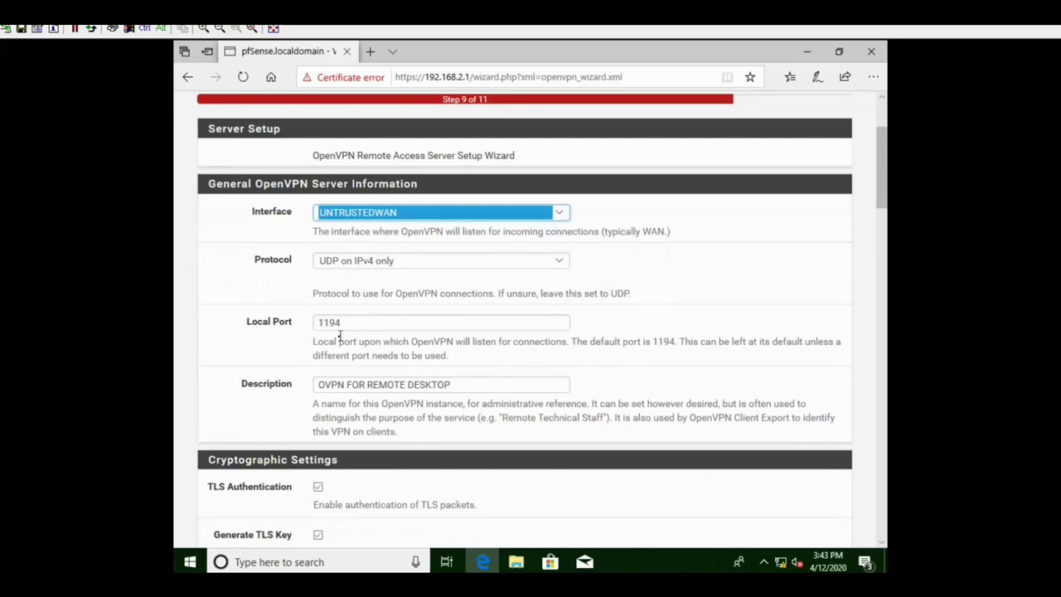
double_click(312, 323)
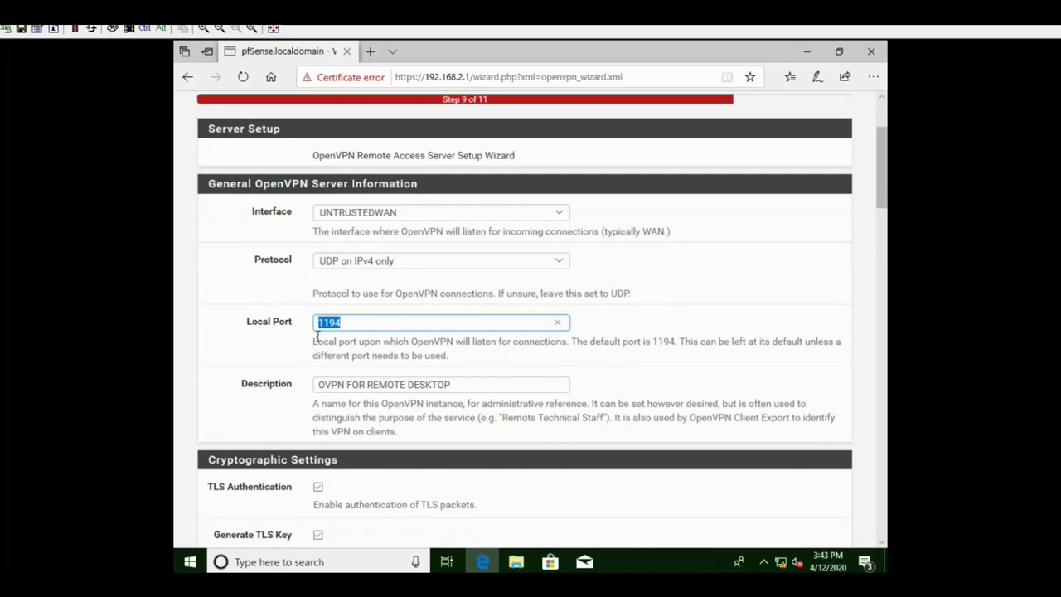
click(638, 322)
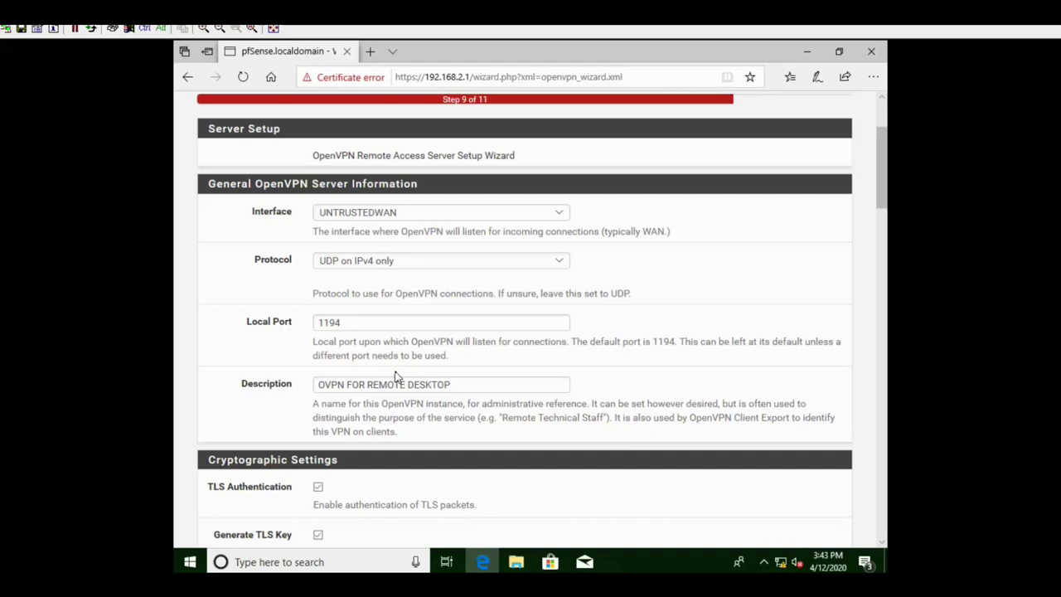
scroll(409, 375, down, 3)
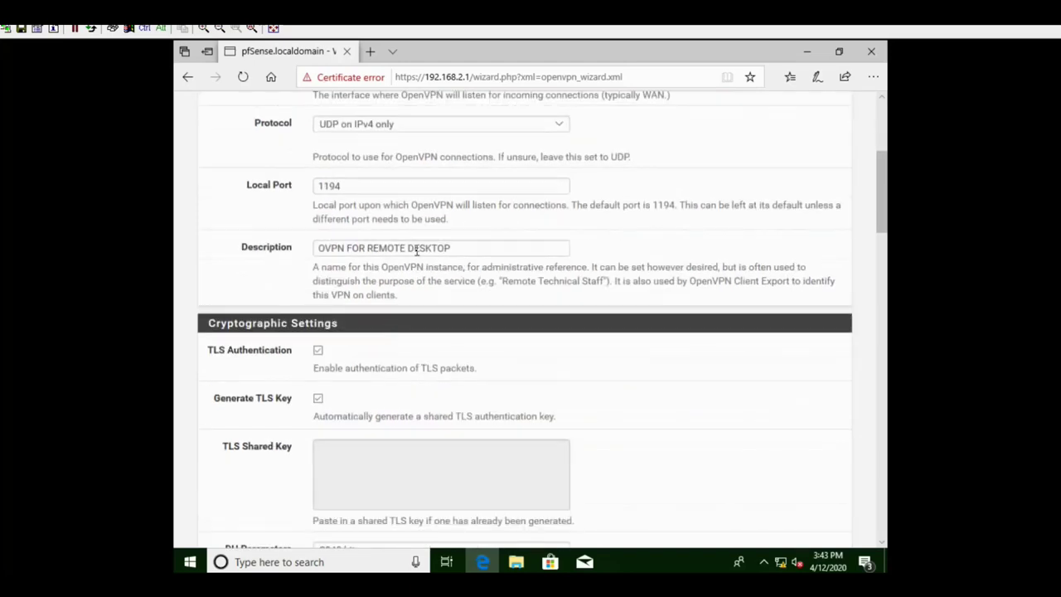
scroll(473, 257, down, 2)
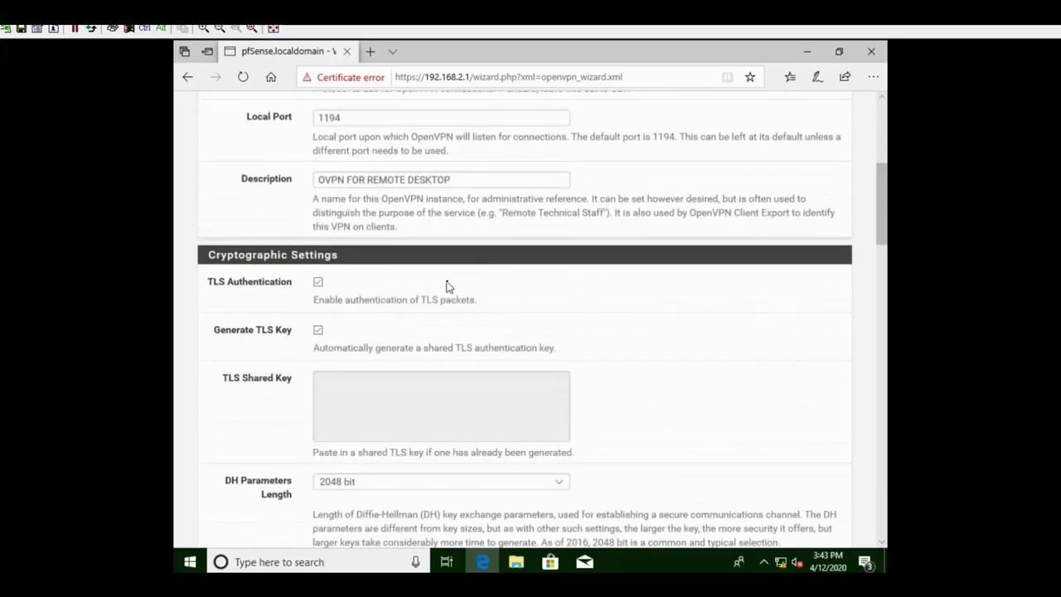
scroll(446, 286, down, 2)
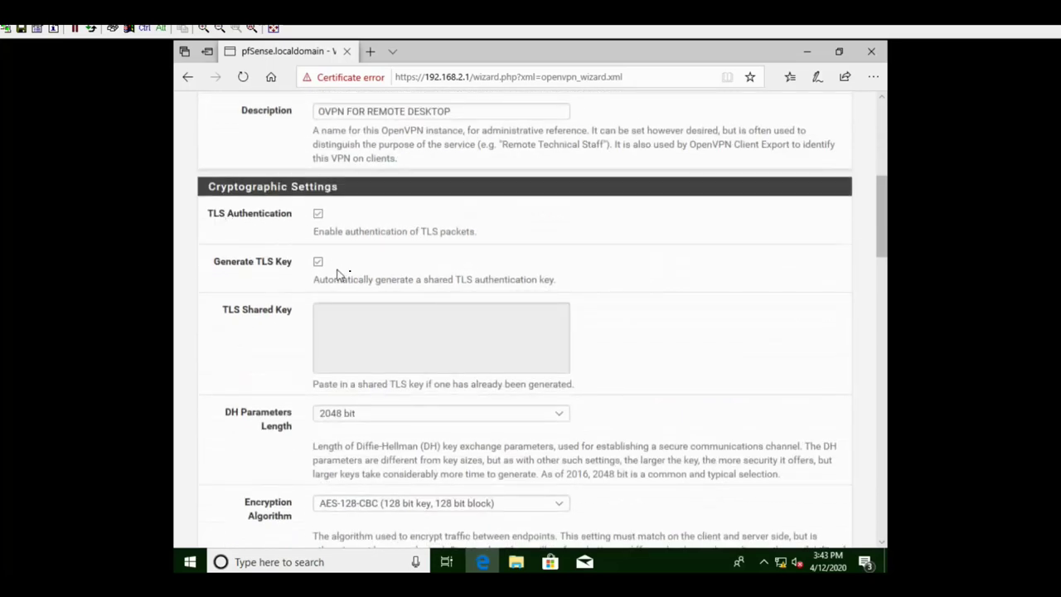
scroll(379, 291, down, 2)
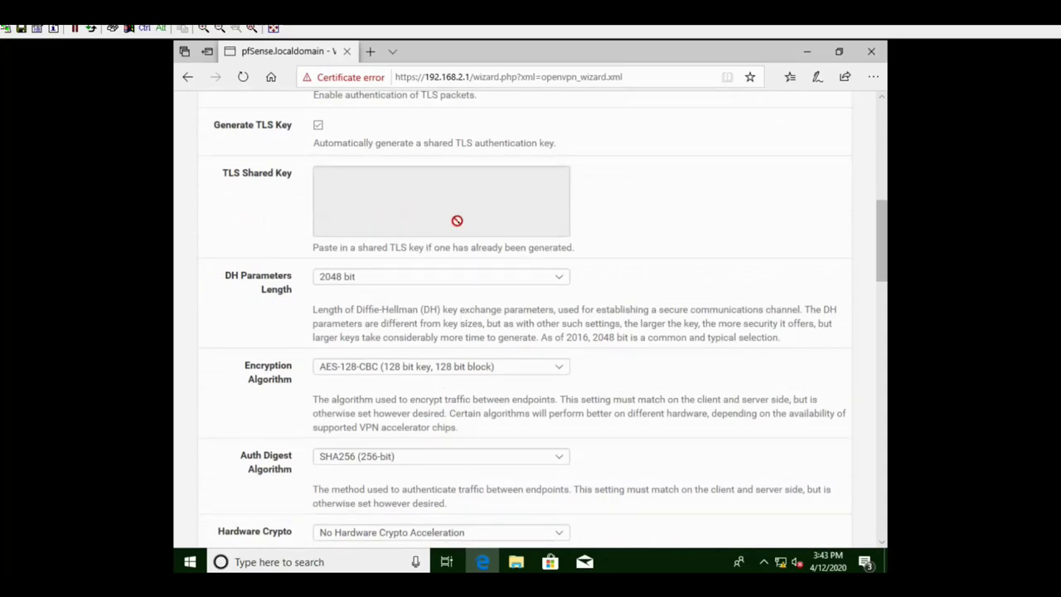
scroll(471, 286, down, 1)
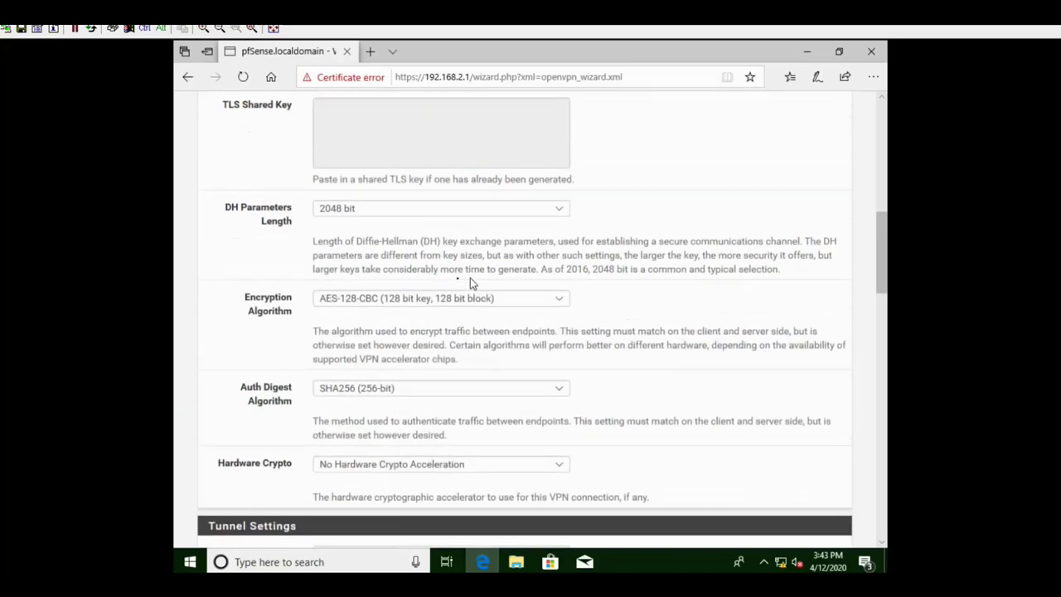
scroll(381, 286, down, 1)
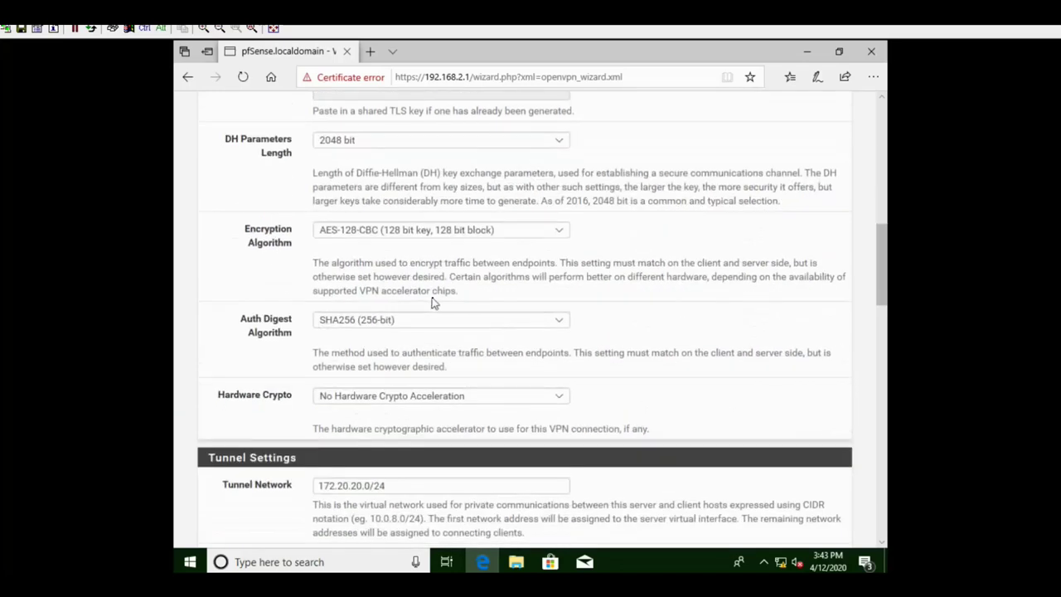
scroll(437, 303, down, 2)
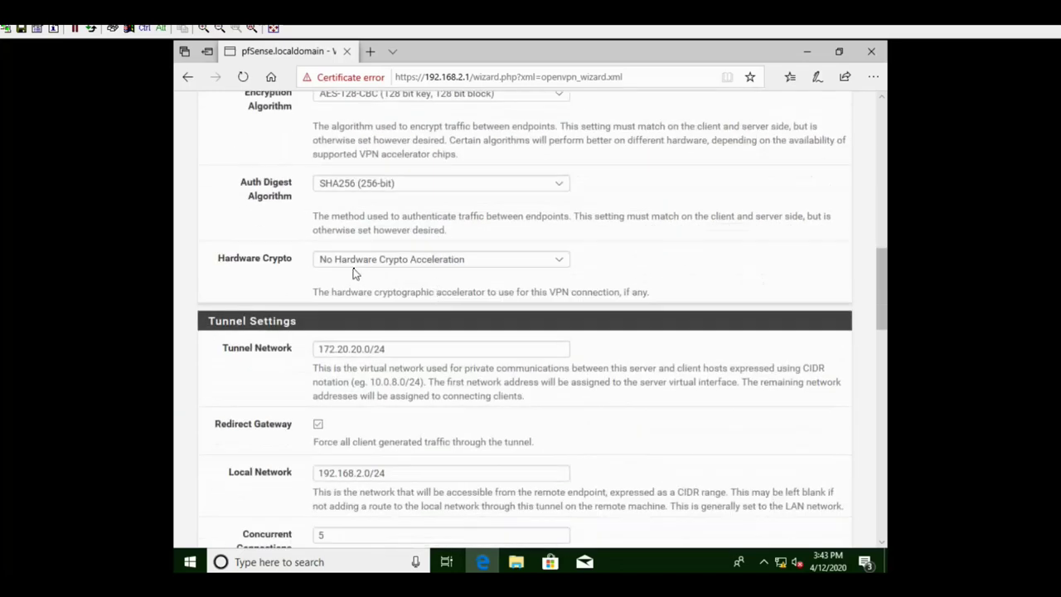
scroll(478, 271, down, 2)
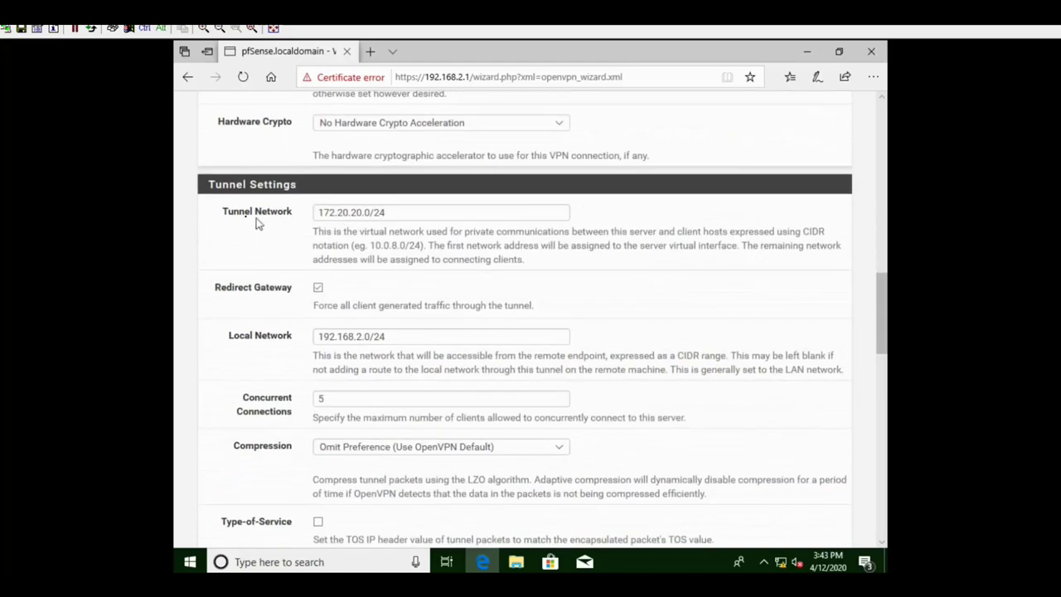
- Leave the tunnel network at 172.20.20.0/24 and scroll down the OpenVPN wizard
drag(403, 213, 319, 213)
click(374, 212)
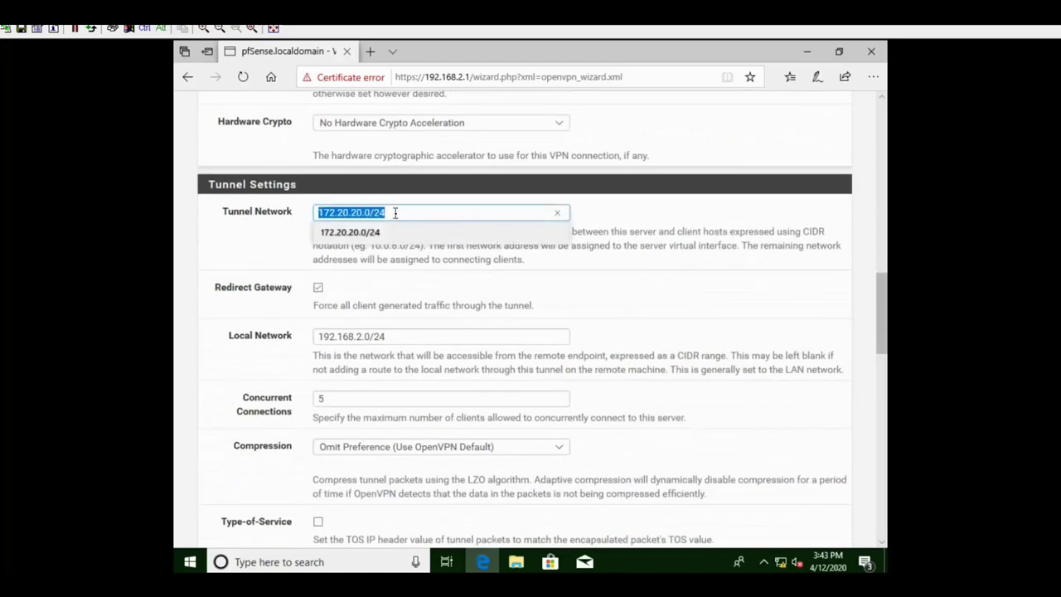
click(287, 239)
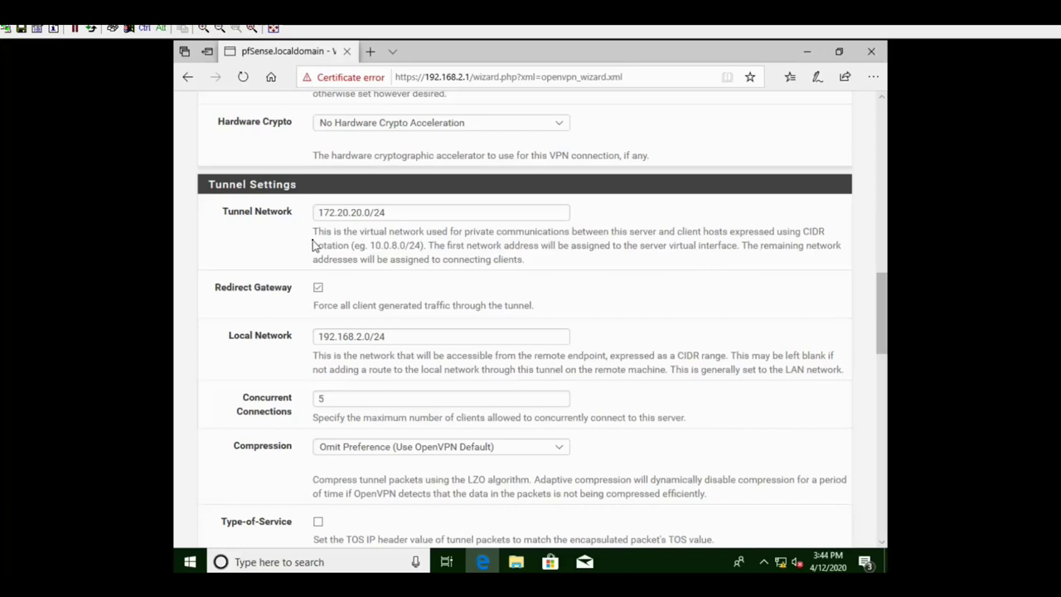
scroll(443, 259, down, 1)
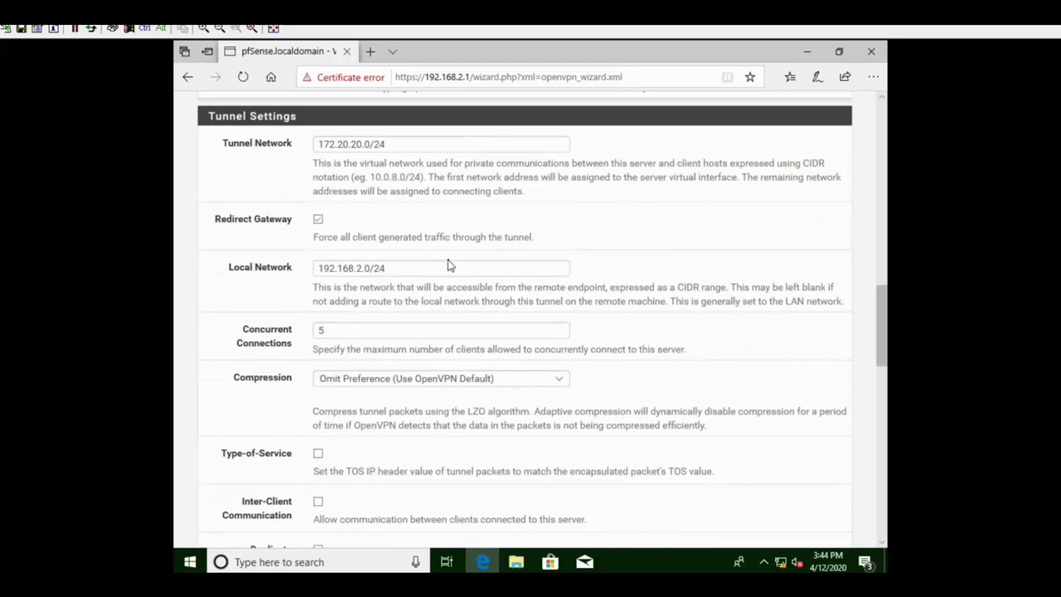
scroll(448, 264, down, 1)
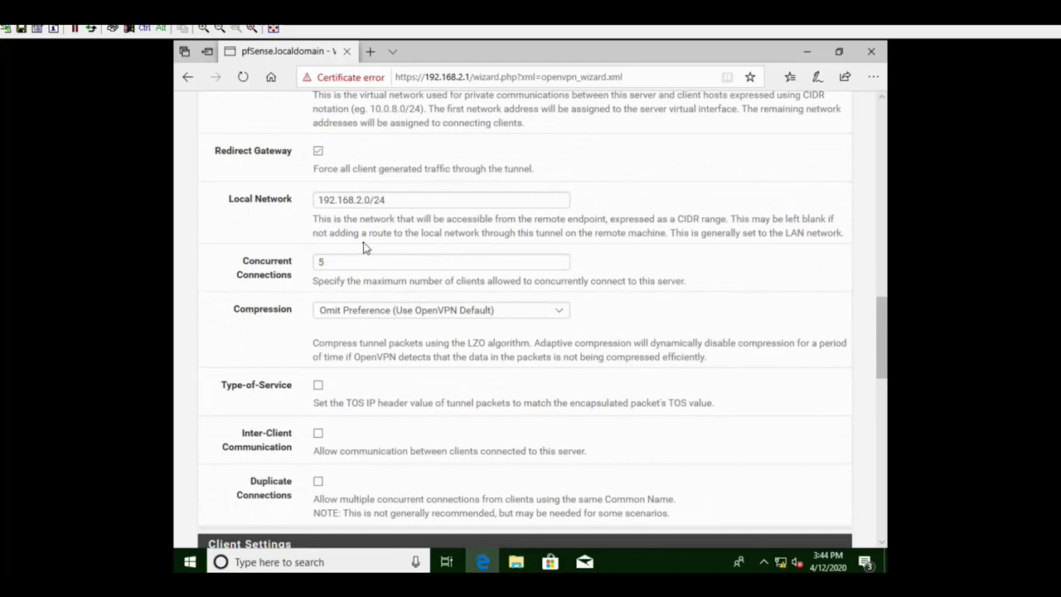
scroll(324, 199, down, 1)
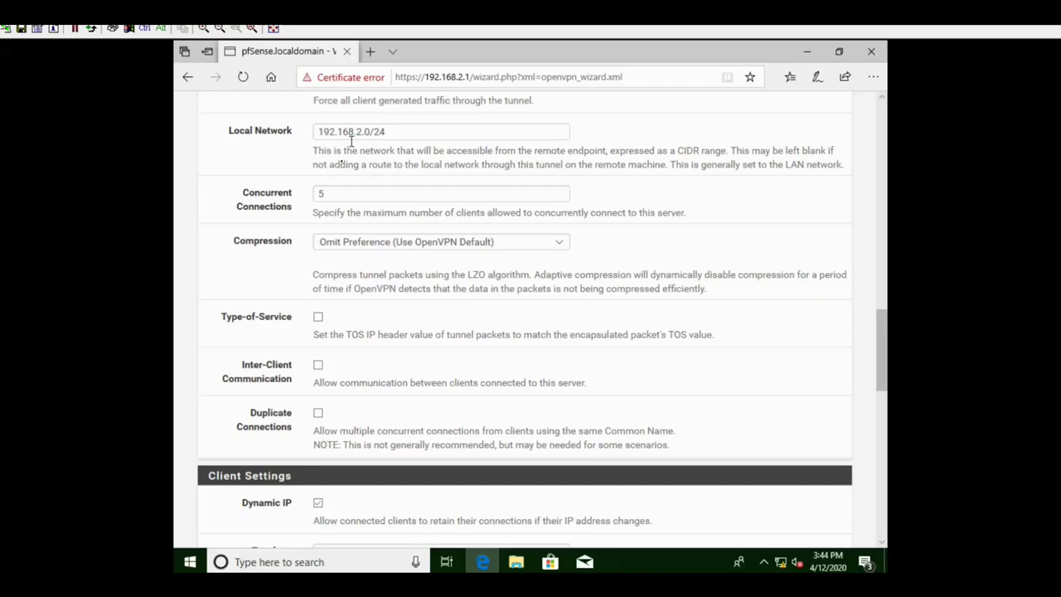
- Briefly switch to the TrustedPC VM desktop, then return to the pfSense wizard
click(807, 51)
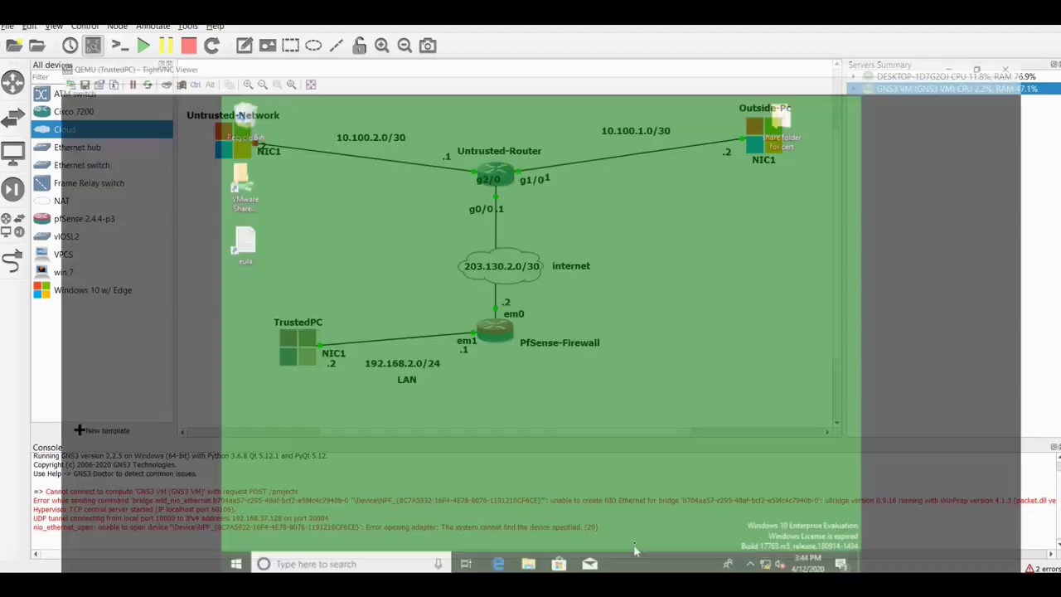
click(635, 550)
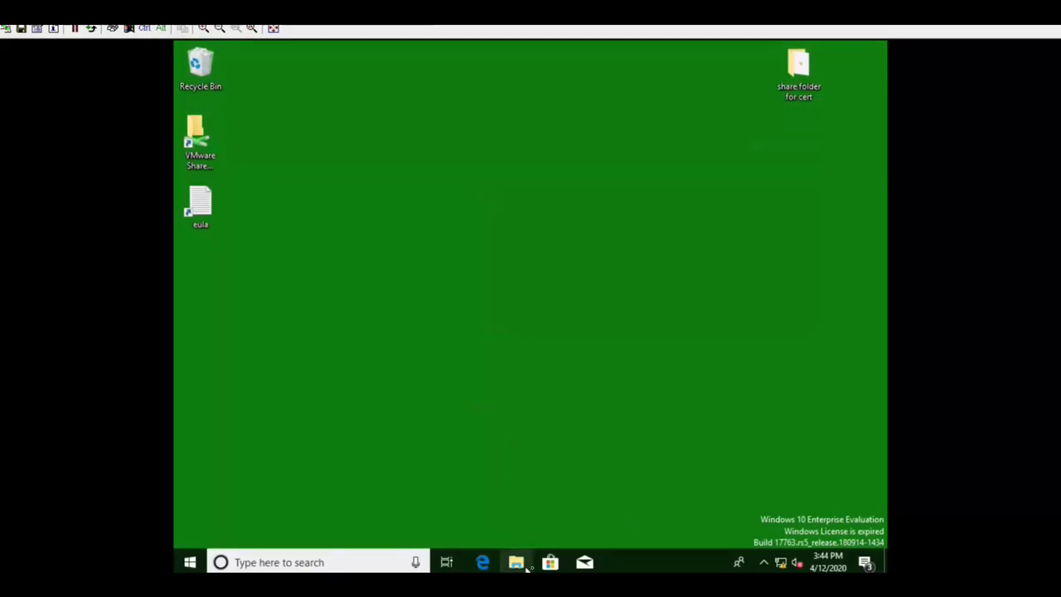
click(489, 562)
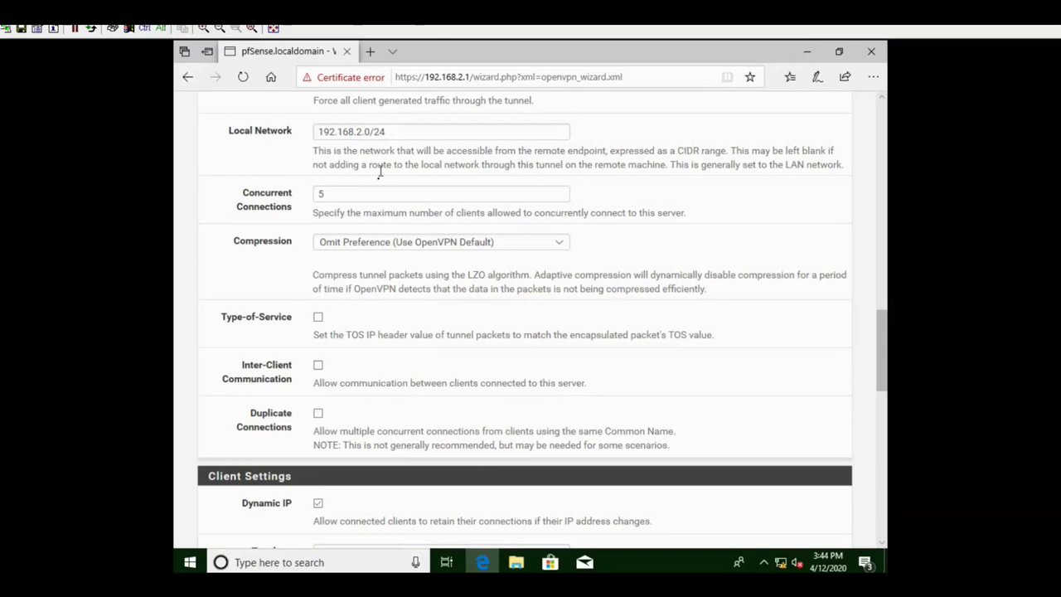
- Clear the Concurrent Connections value of 5, leaving the field empty
click(324, 192)
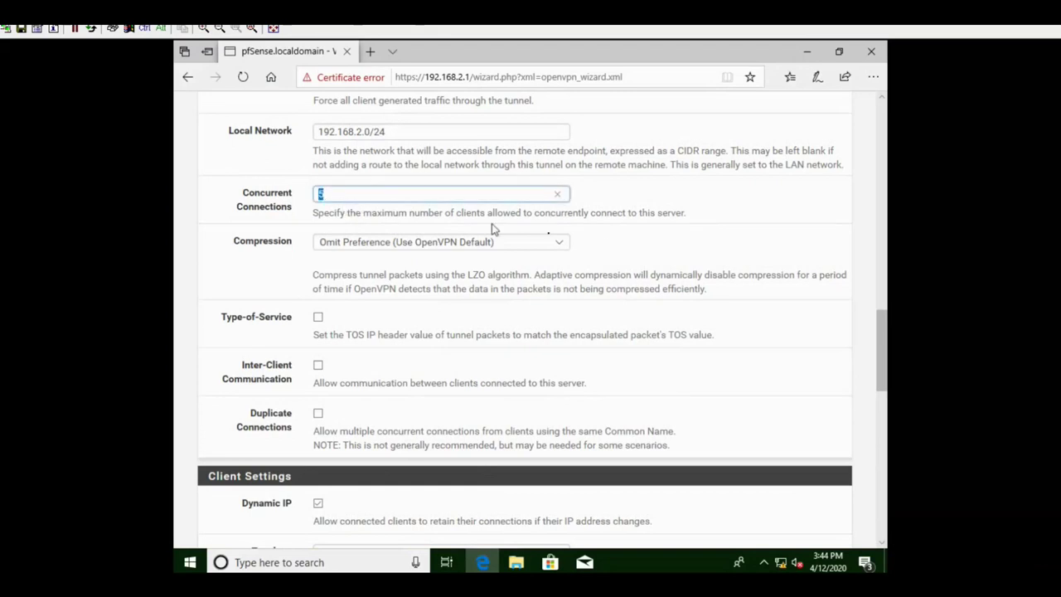
key(BackSpace)
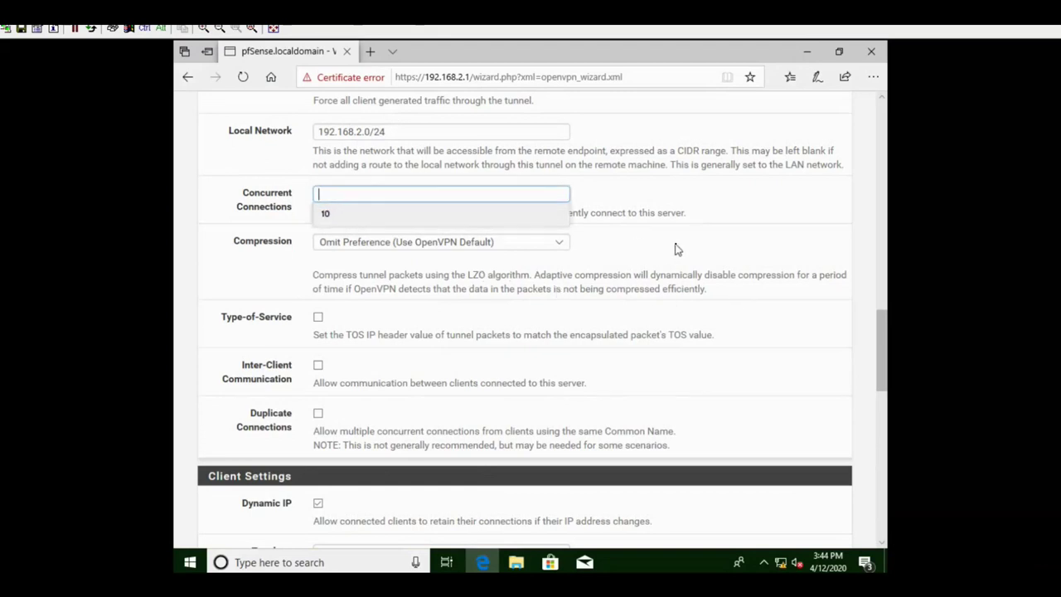
click(663, 249)
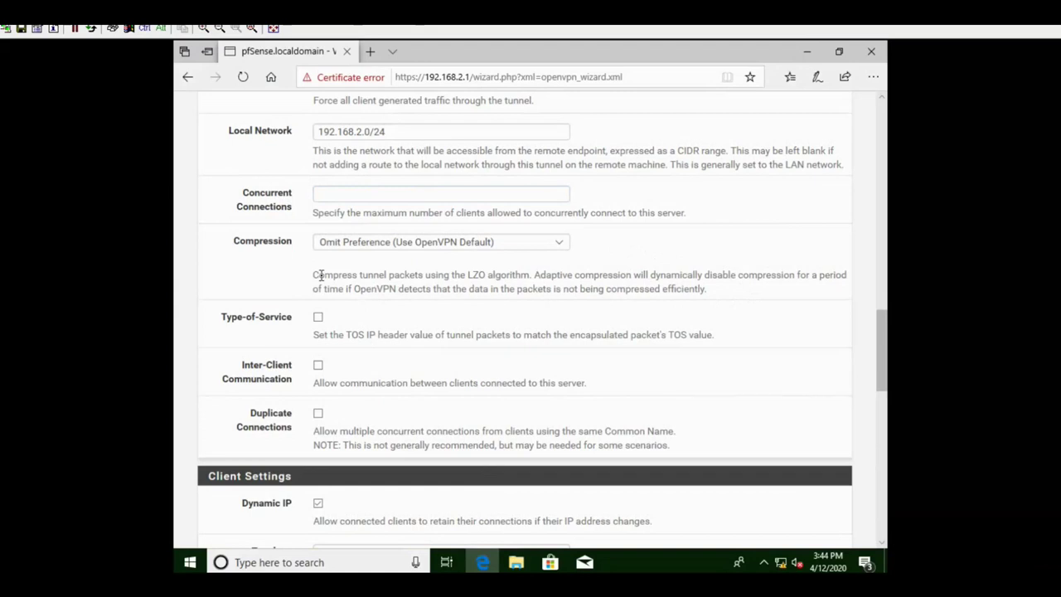
- Leave the DNS, NTP, NetBIOS and WINS client settings blank and advance to Firewall Rule Configuration
scroll(577, 317, down, 2)
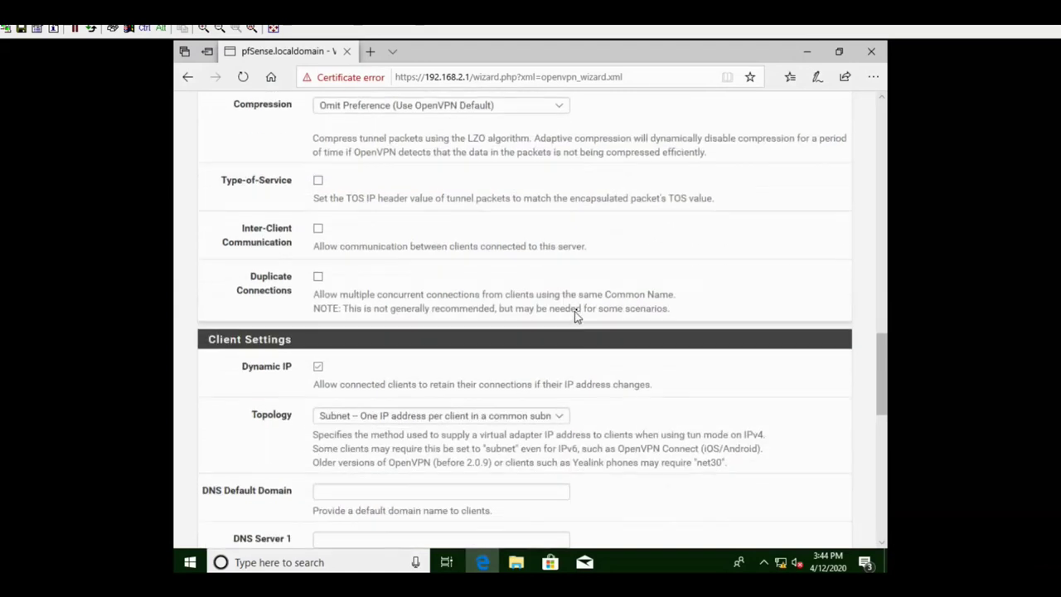
scroll(569, 296, down, 1)
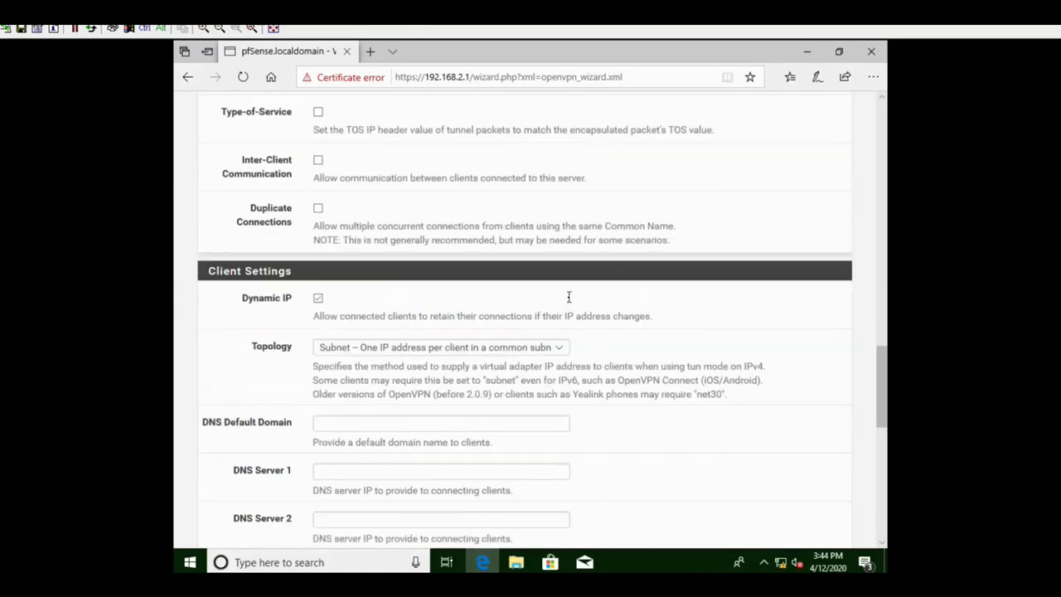
scroll(569, 303, down, 2)
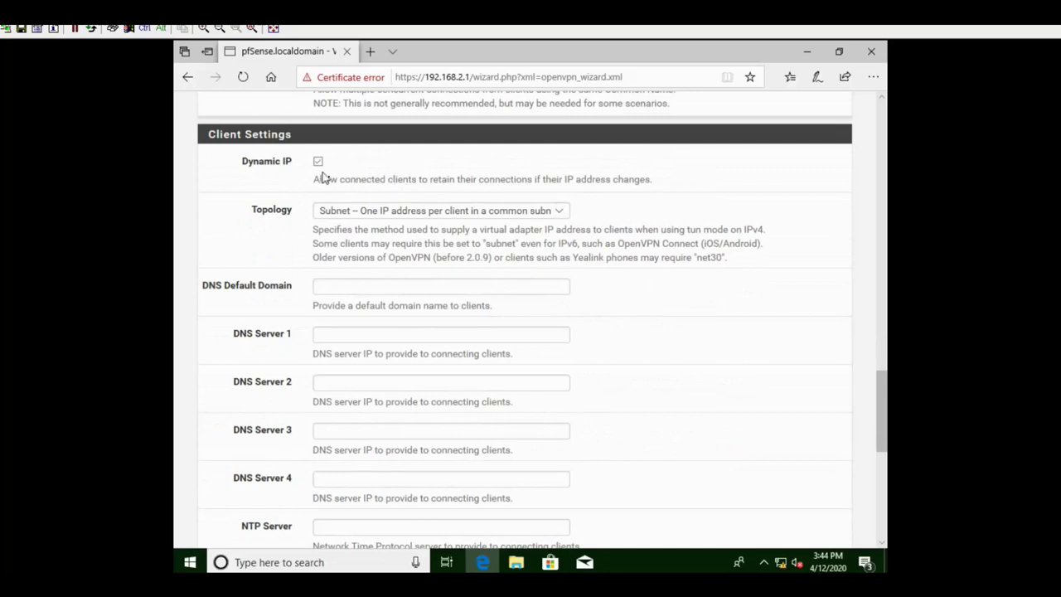
scroll(466, 281, down, 1)
scroll(468, 280, down, 1)
scroll(467, 268, up, 1)
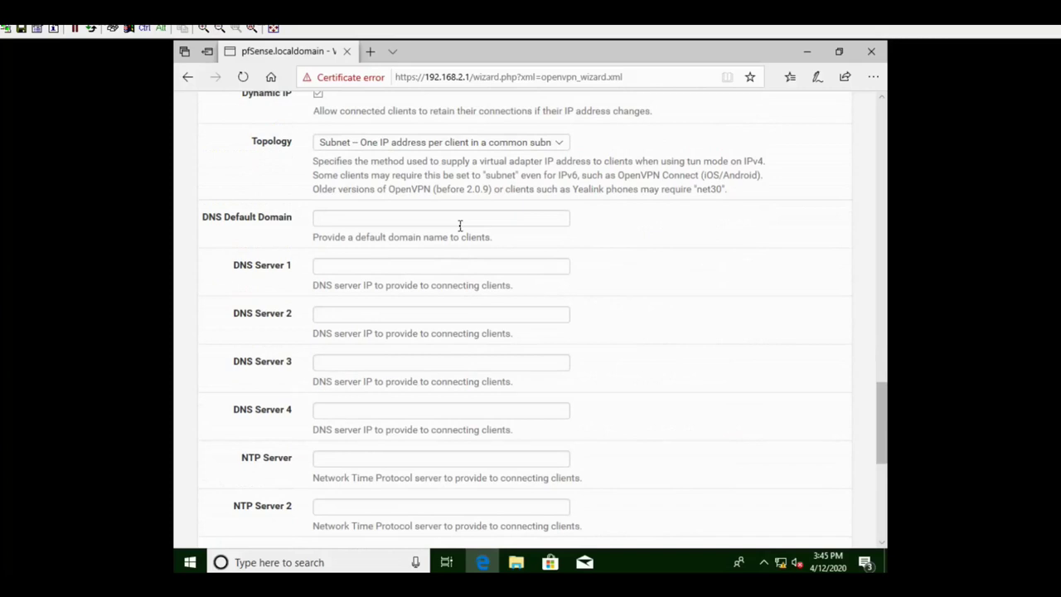
scroll(460, 224, down, 1)
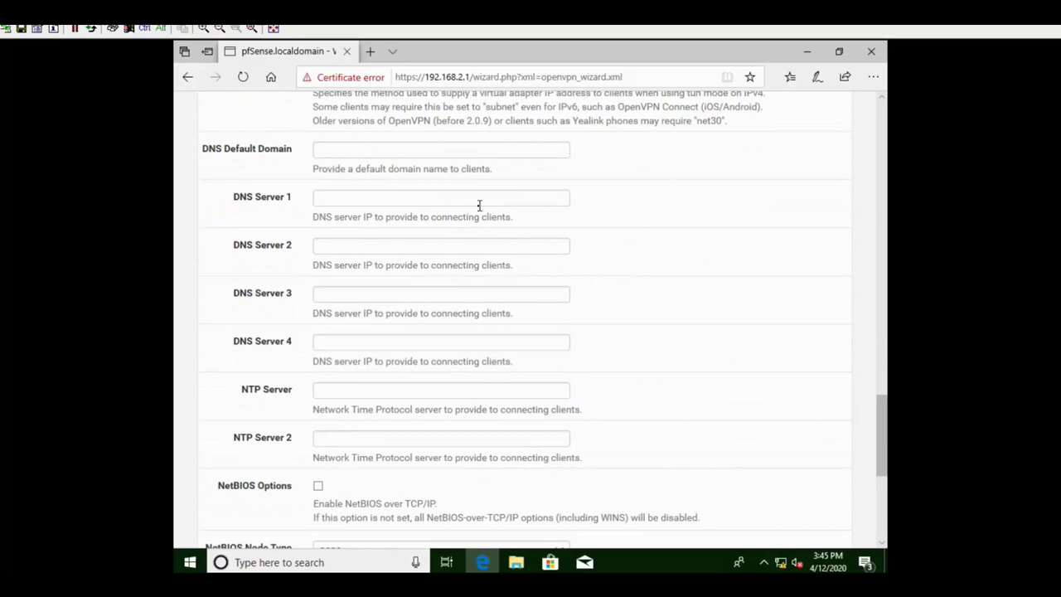
scroll(481, 207, down, 2)
scroll(479, 211, up, 1)
scroll(479, 211, up, 2)
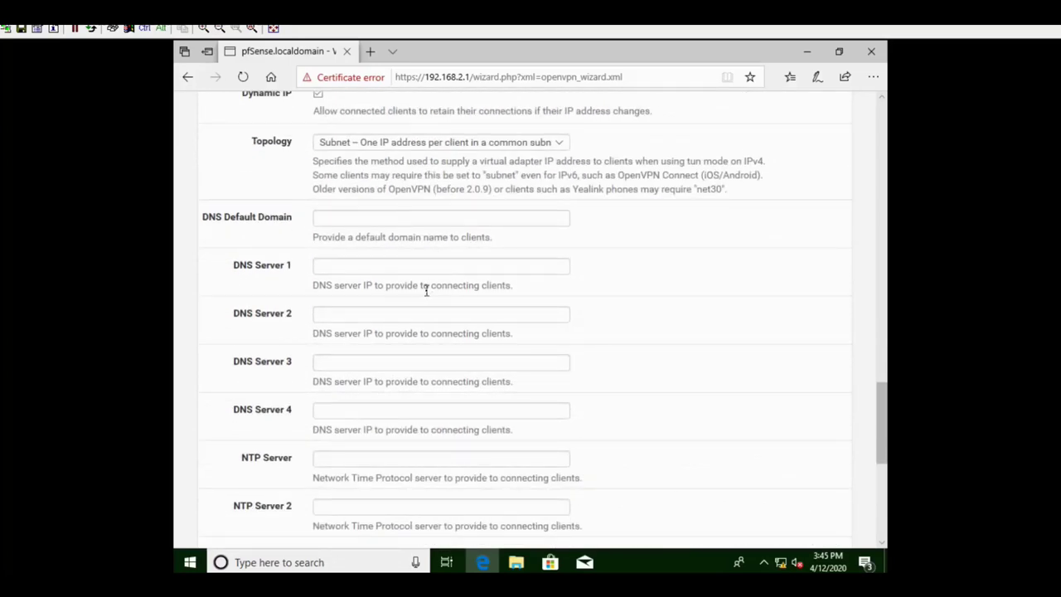
scroll(451, 348, down, 5)
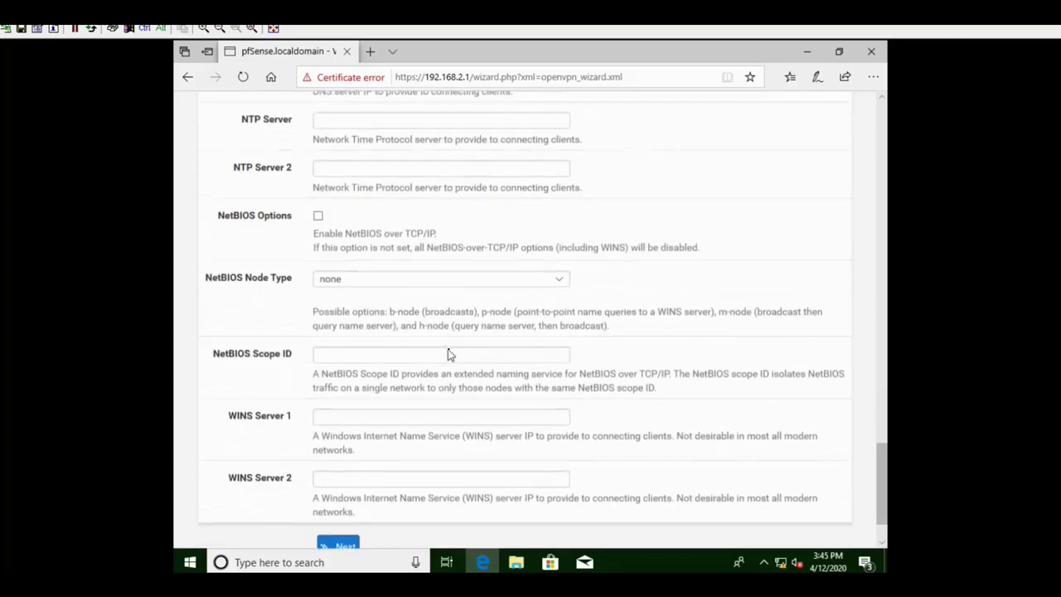
scroll(454, 349, down, 1)
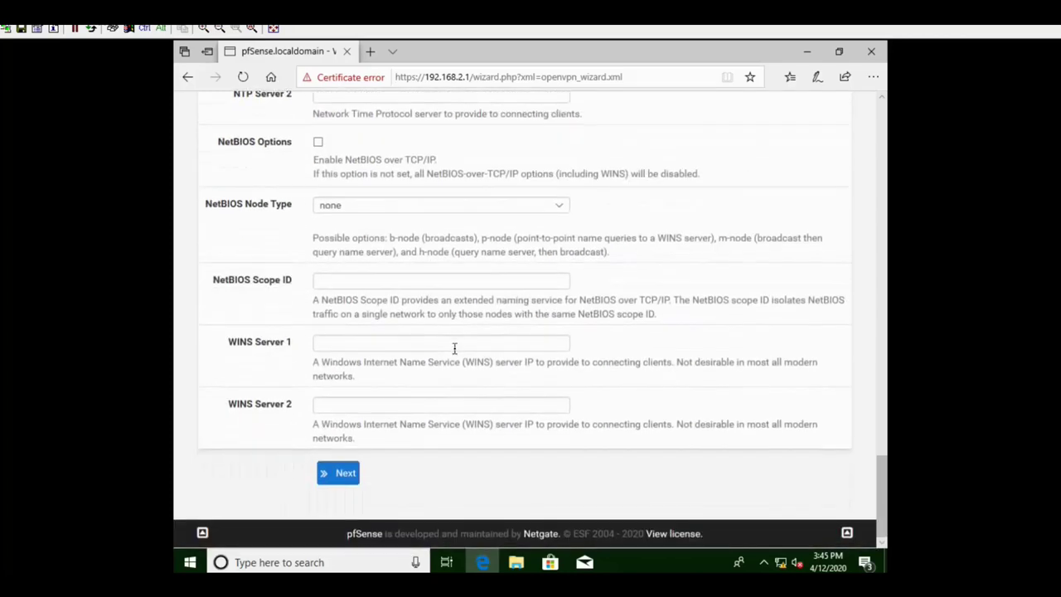
click(343, 478)
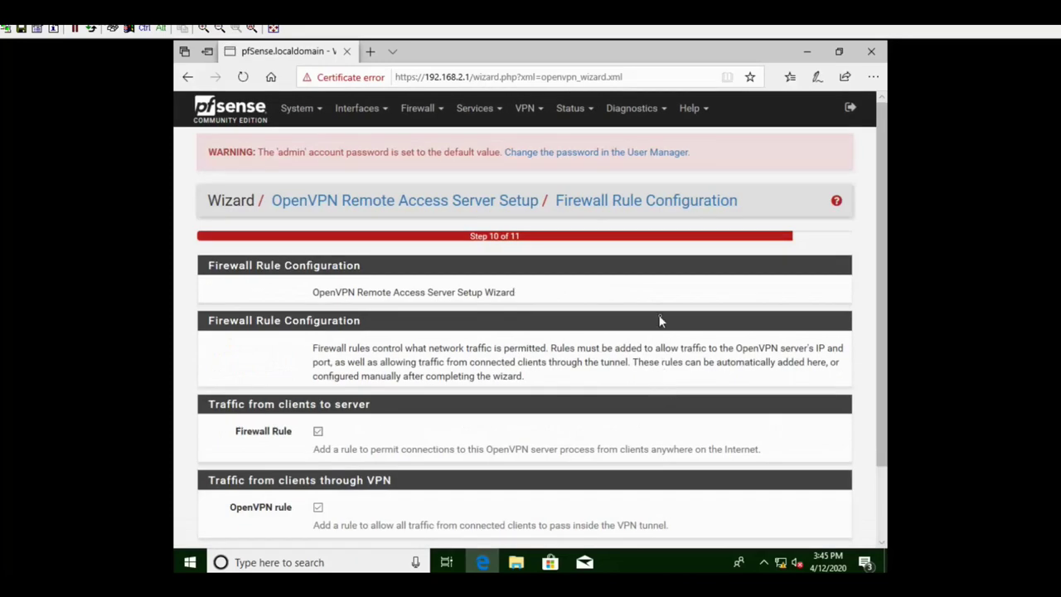
- Keep both the firewall rule and OpenVPN rule ticked, and finish the wizard
scroll(660, 320, down, 1)
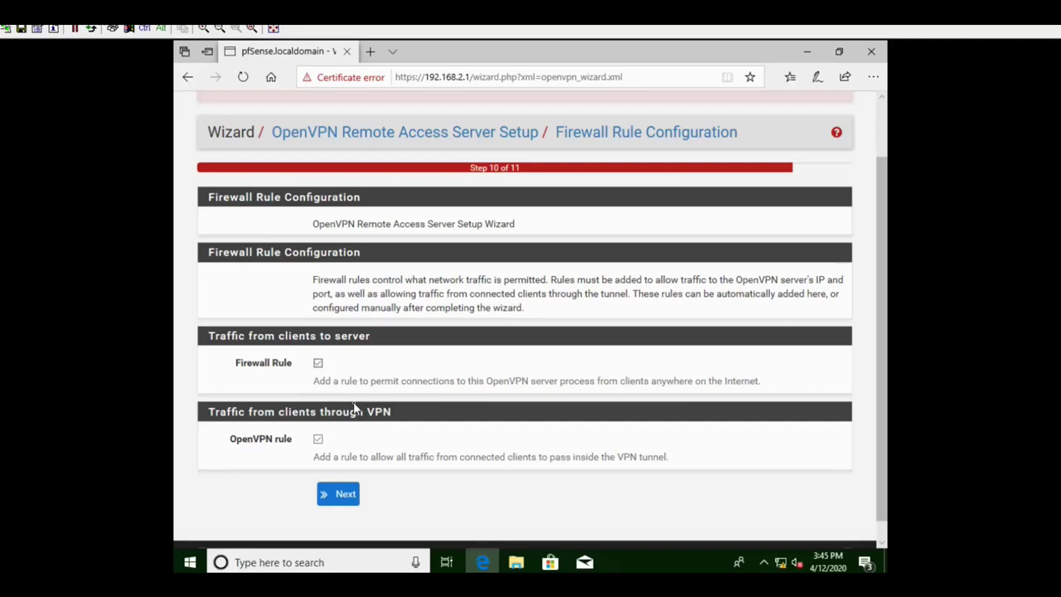
click(349, 498)
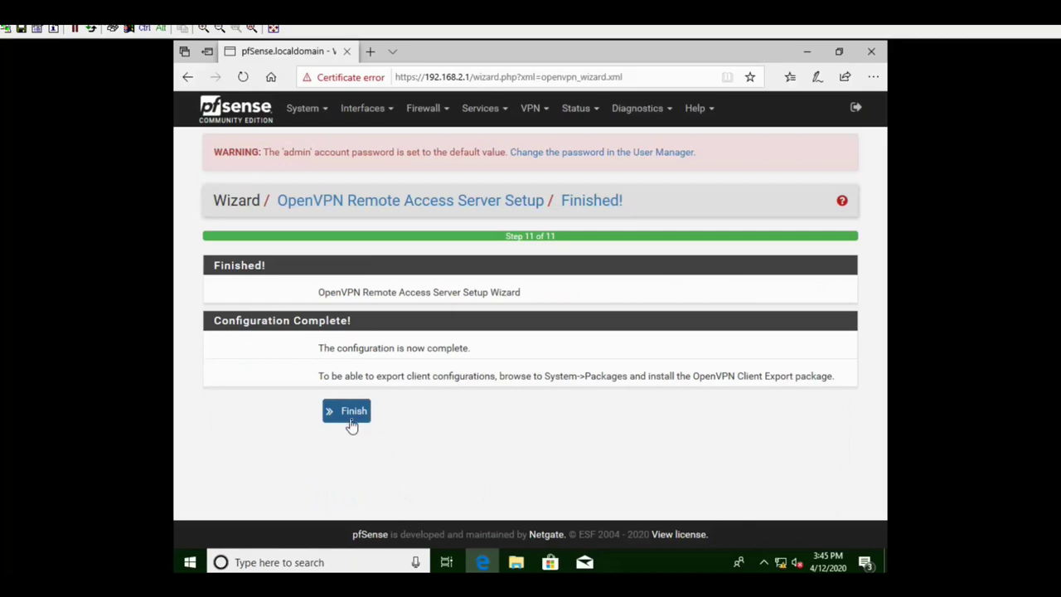
click(353, 419)
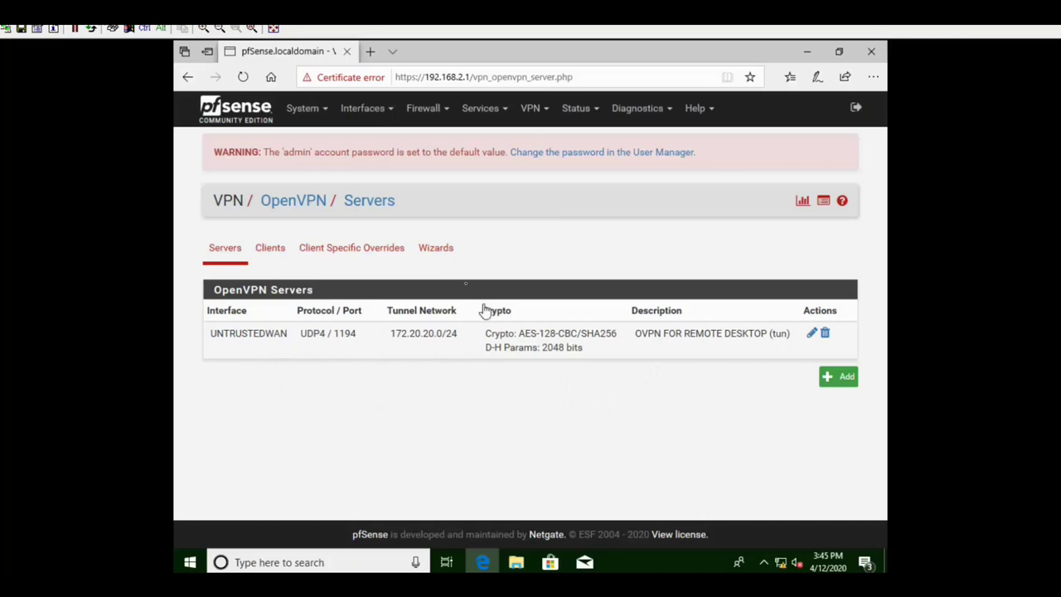
- In System > User Manager, add a new user with username vpnuser
click(303, 110)
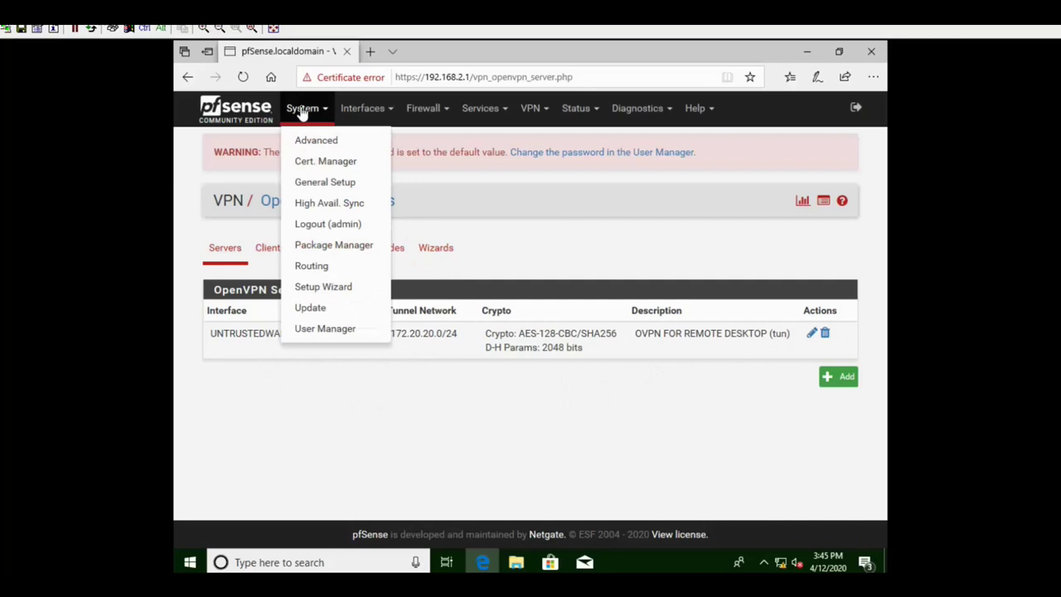
click(320, 331)
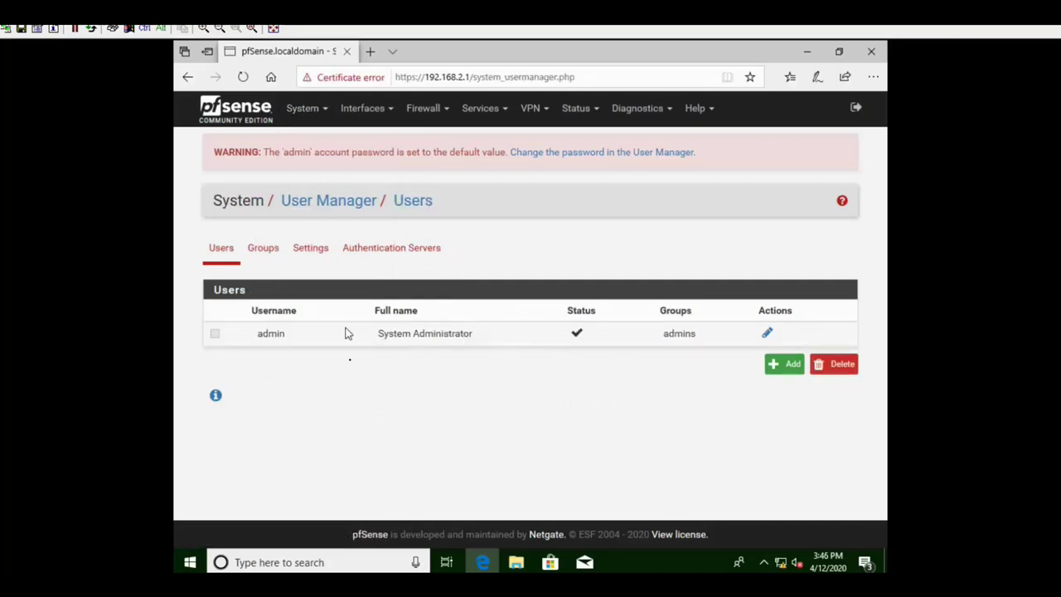
click(792, 370)
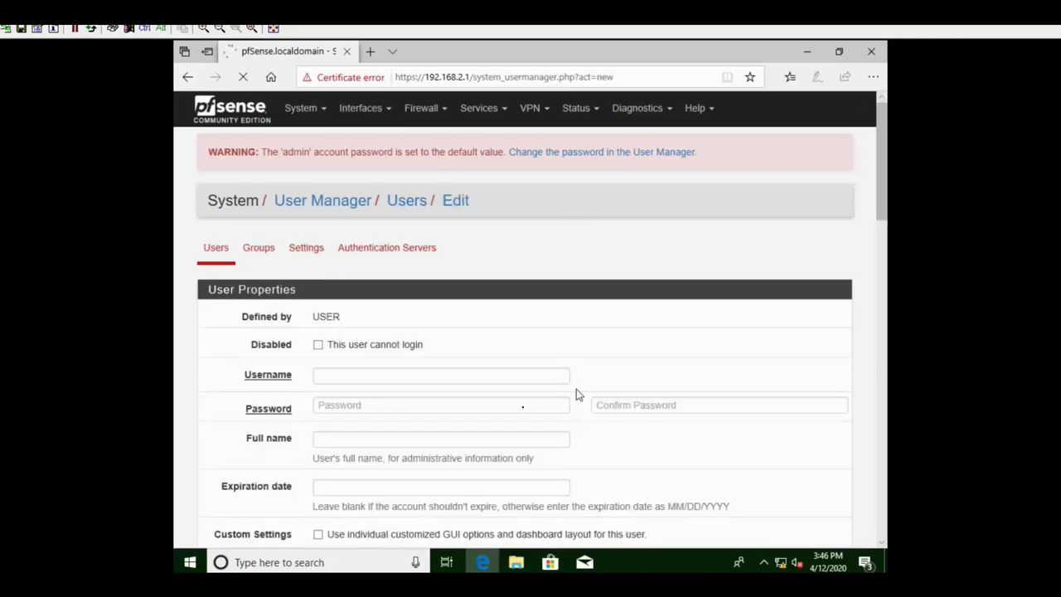
click(400, 375)
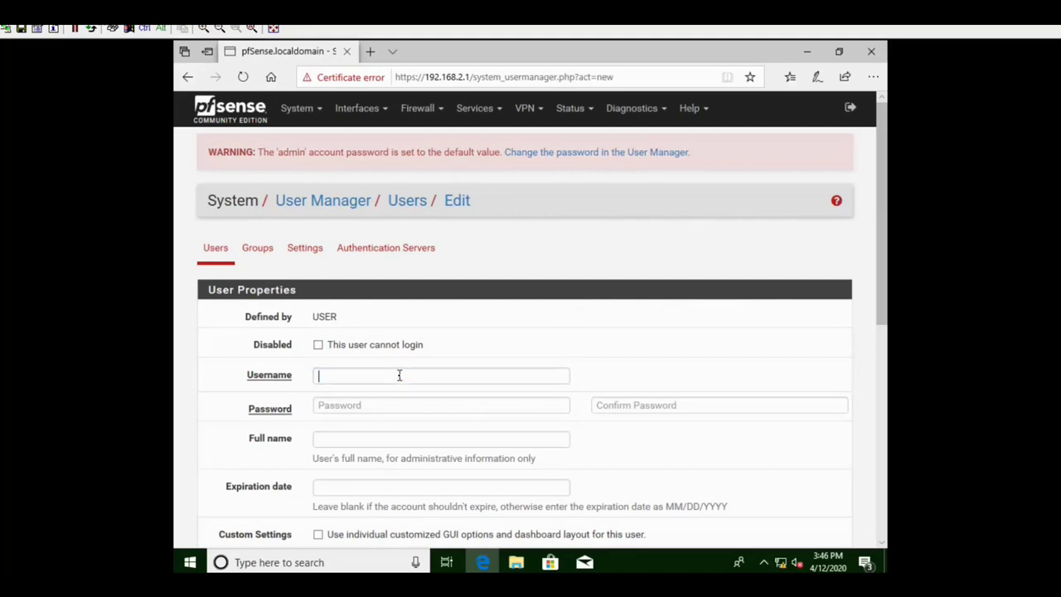
click(401, 374)
text(vp)
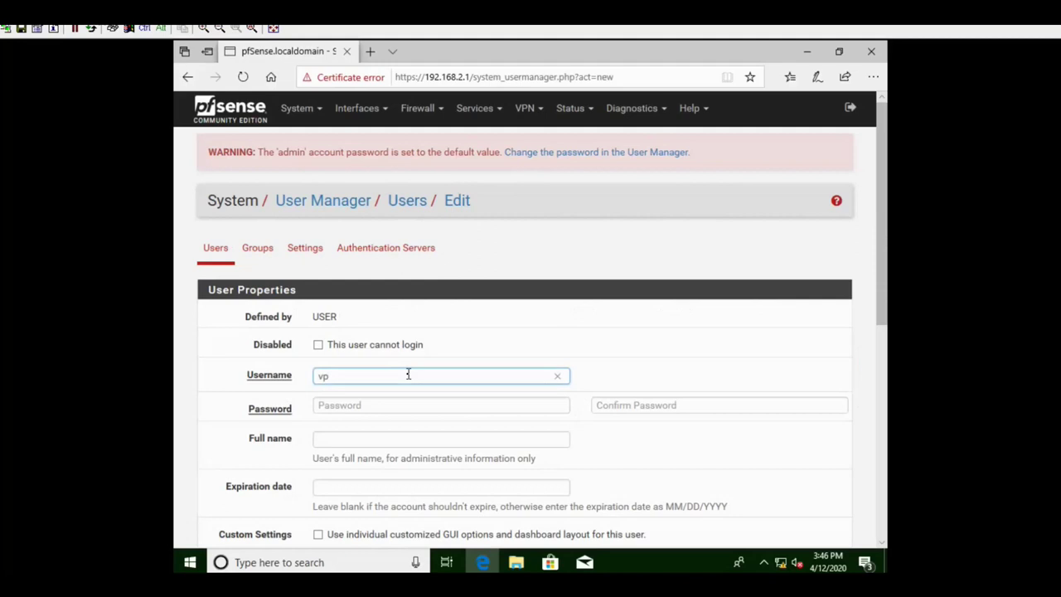
text(nuser)
- Enter the account password and its confirmation
click(394, 406)
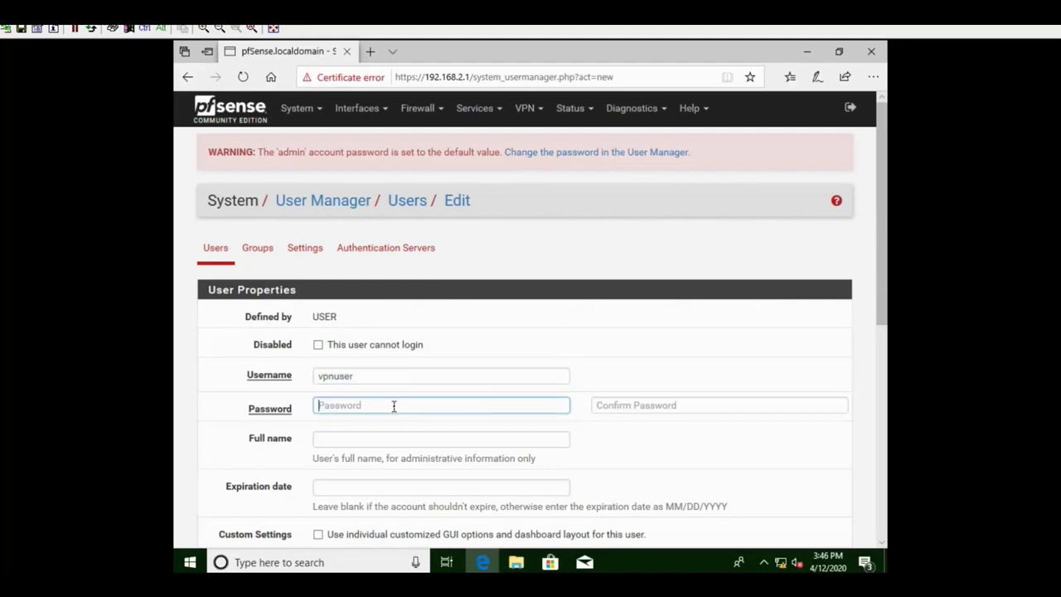
text(••)
click(641, 408)
text(•)
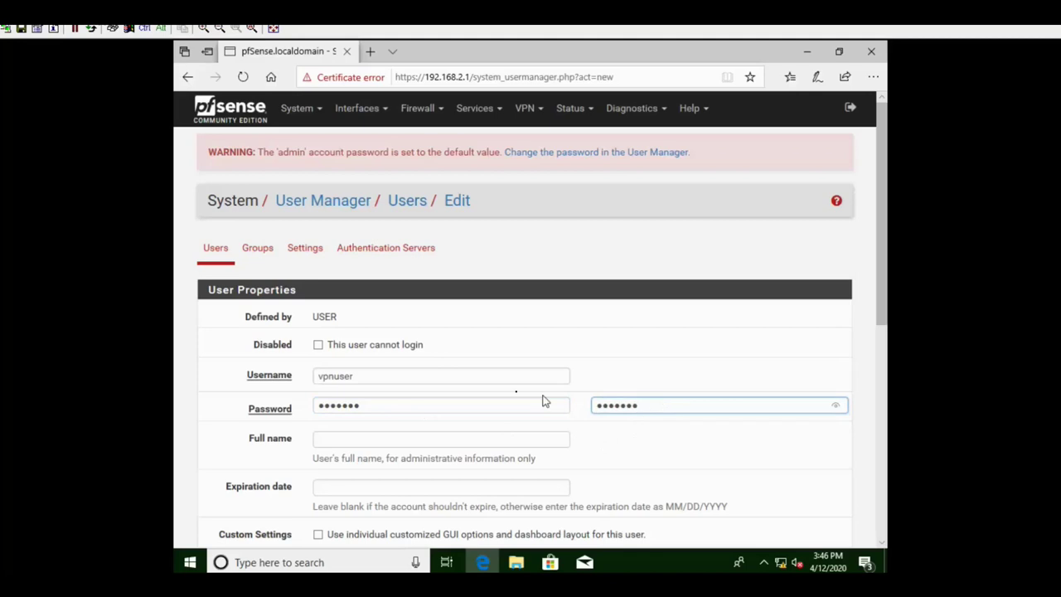
- Set the full name to vpnuser and enable creating a user certificate
scroll(456, 400, down, 1)
click(349, 369)
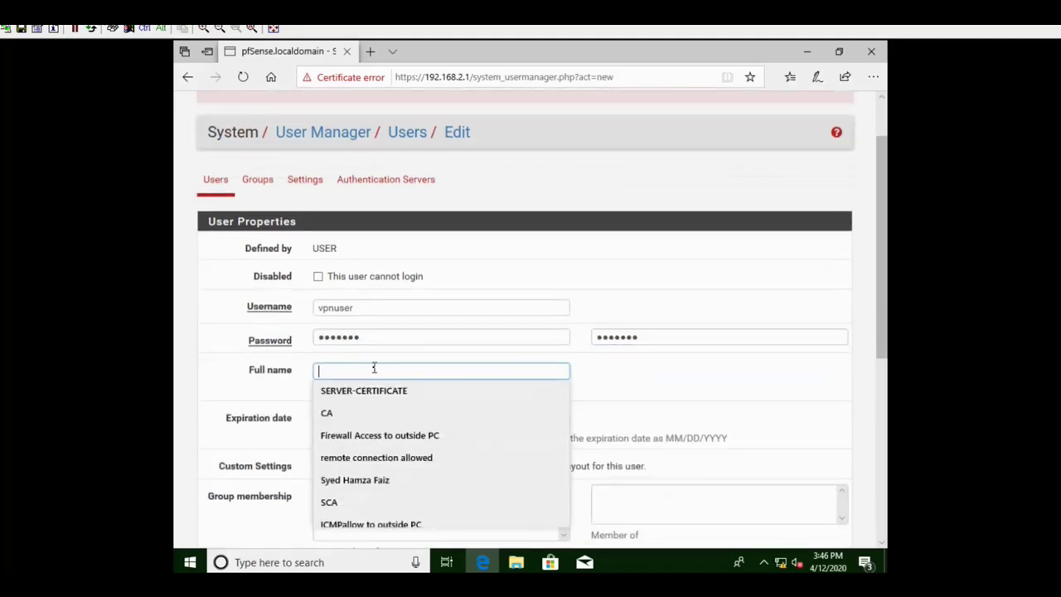
text(vpnuser)
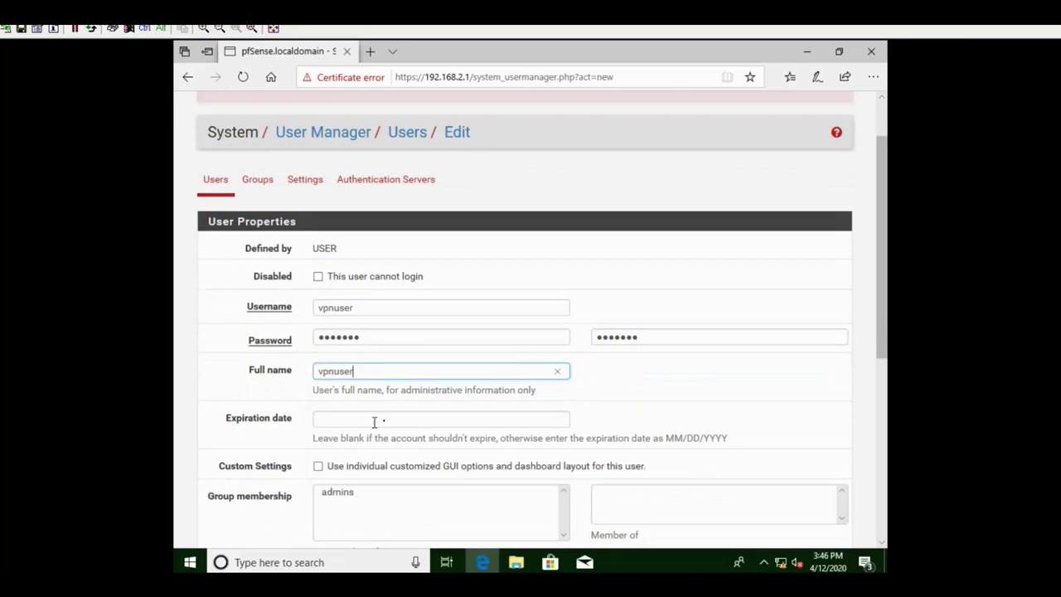
scroll(377, 419, down, 3)
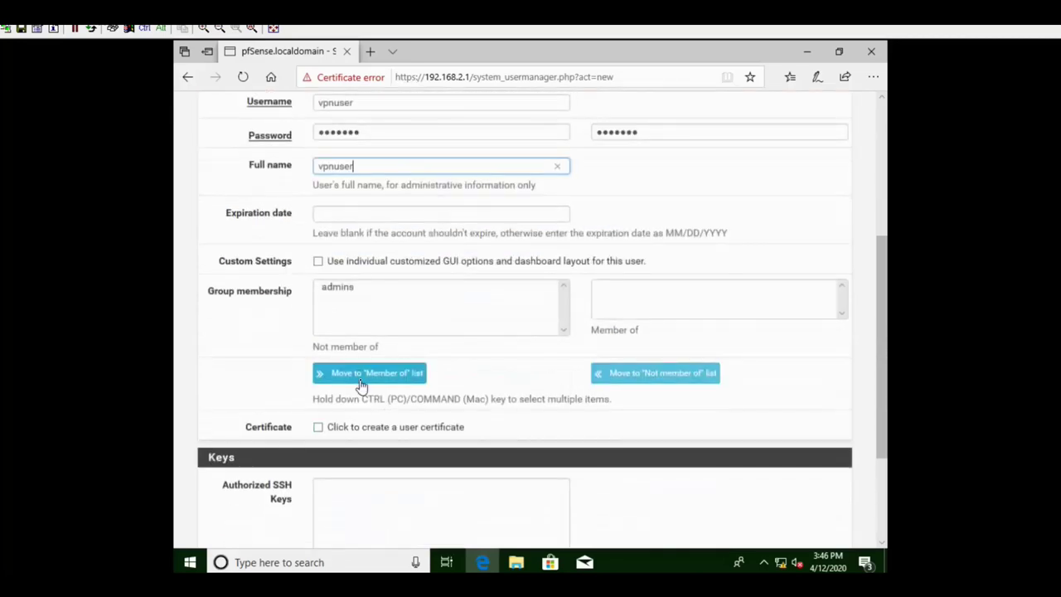
scroll(407, 364, down, 1)
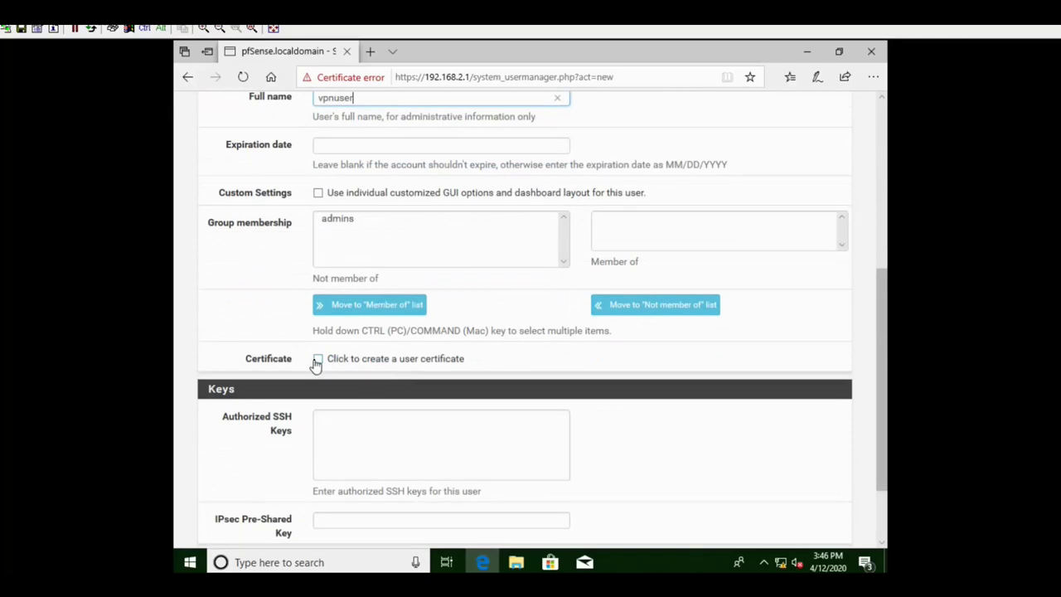
click(317, 360)
scroll(498, 378, down, 2)
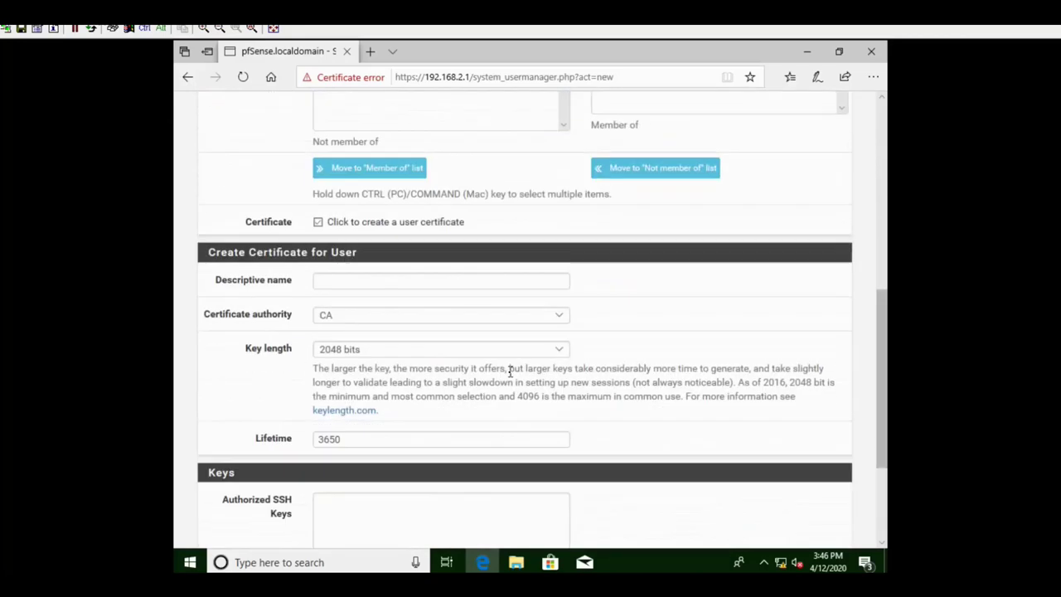
- Name the certificate 'user certificate', keep CA as its authority, and save vpnuser
click(378, 283)
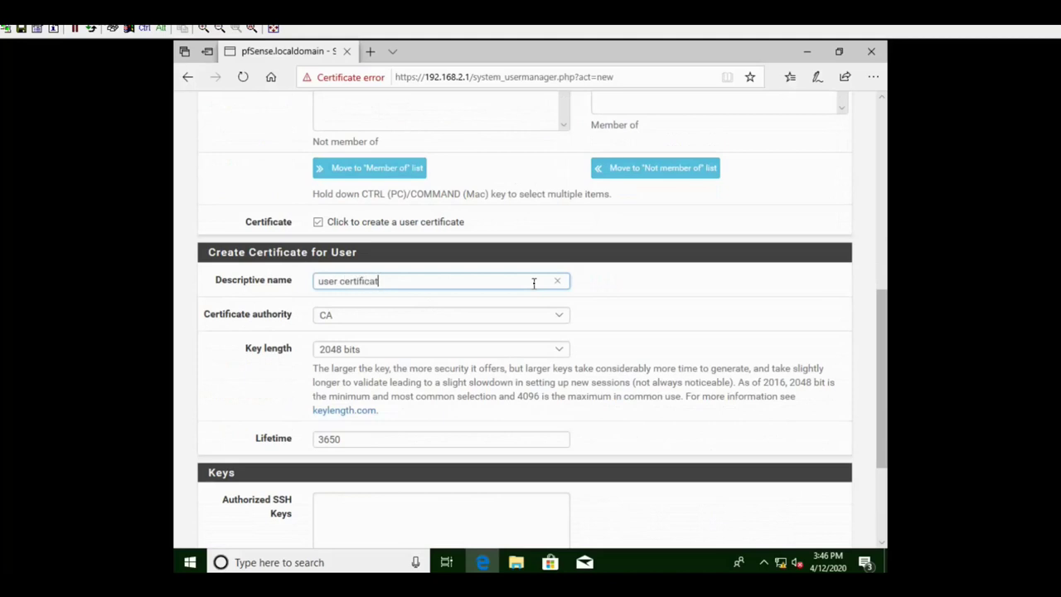
scroll(514, 291, down, 1)
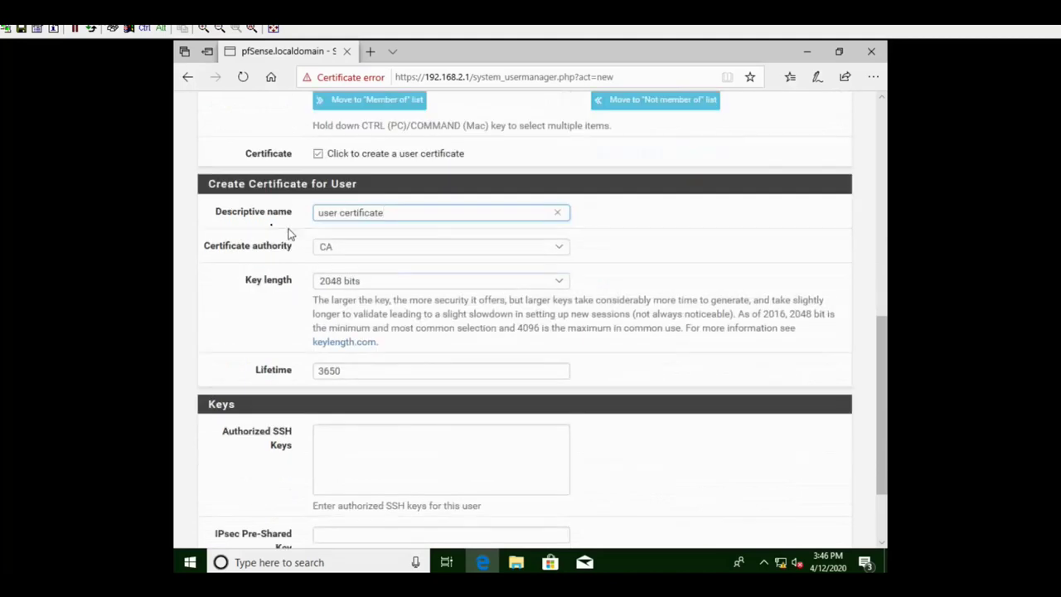
click(563, 252)
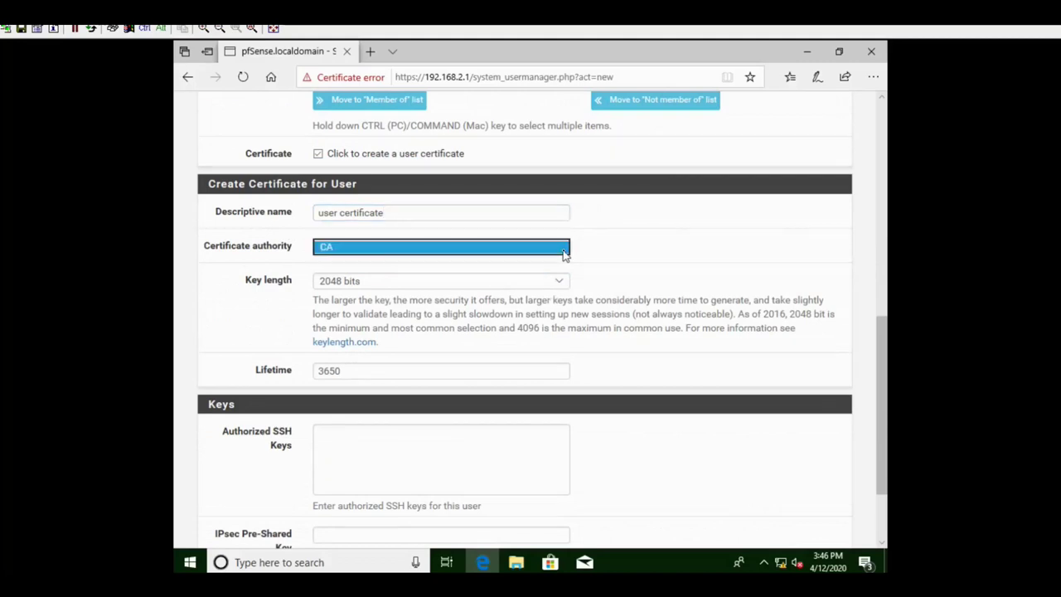
click(563, 252)
scroll(479, 285, down, 2)
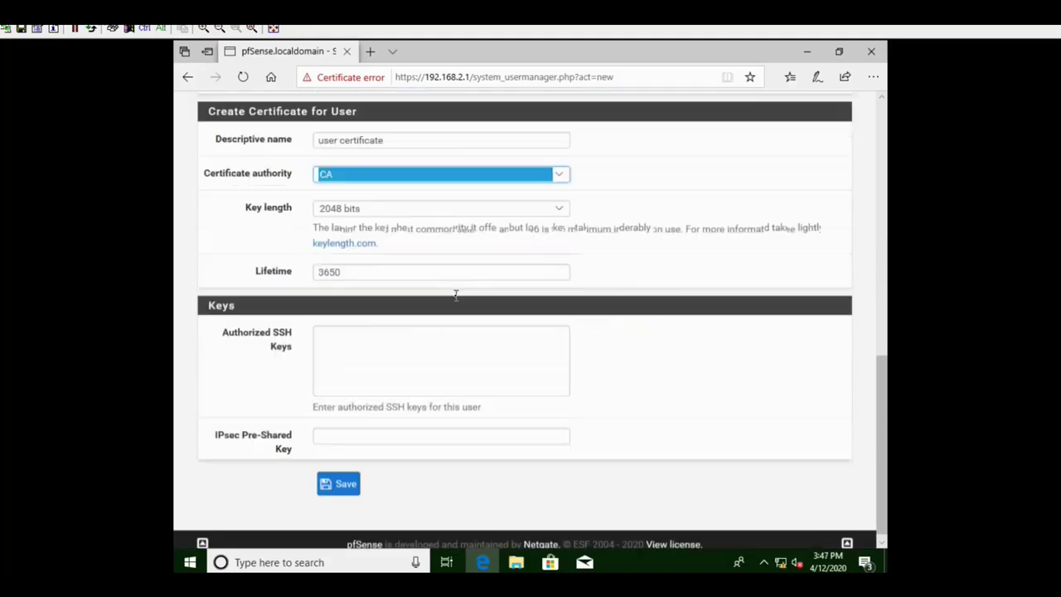
click(346, 485)
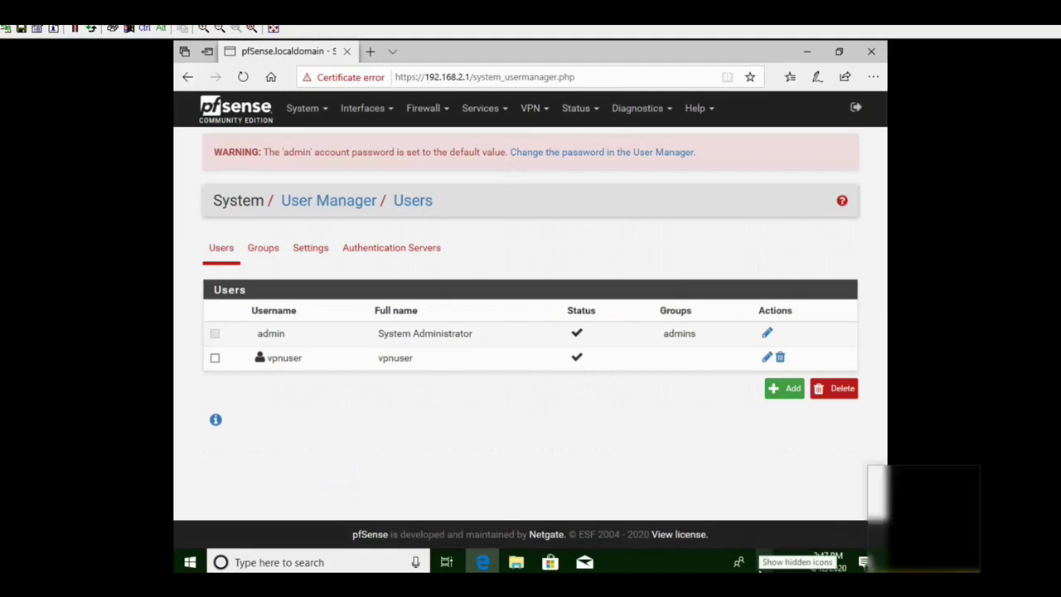
click(763, 563)
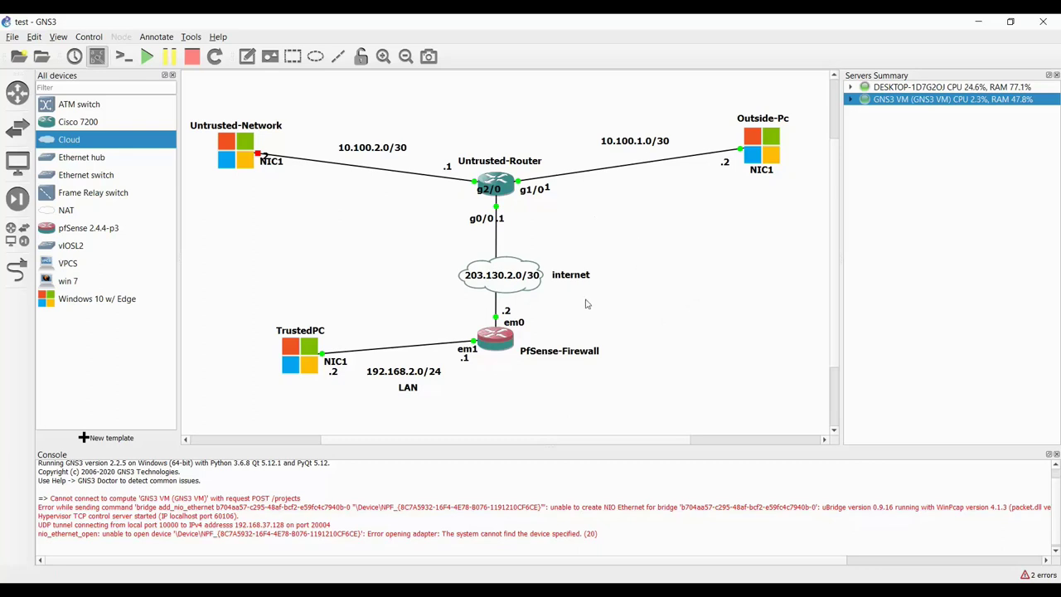
- Open the TrustedPC console from GNS3 and bring up pfSense's System menu
double_click(305, 362)
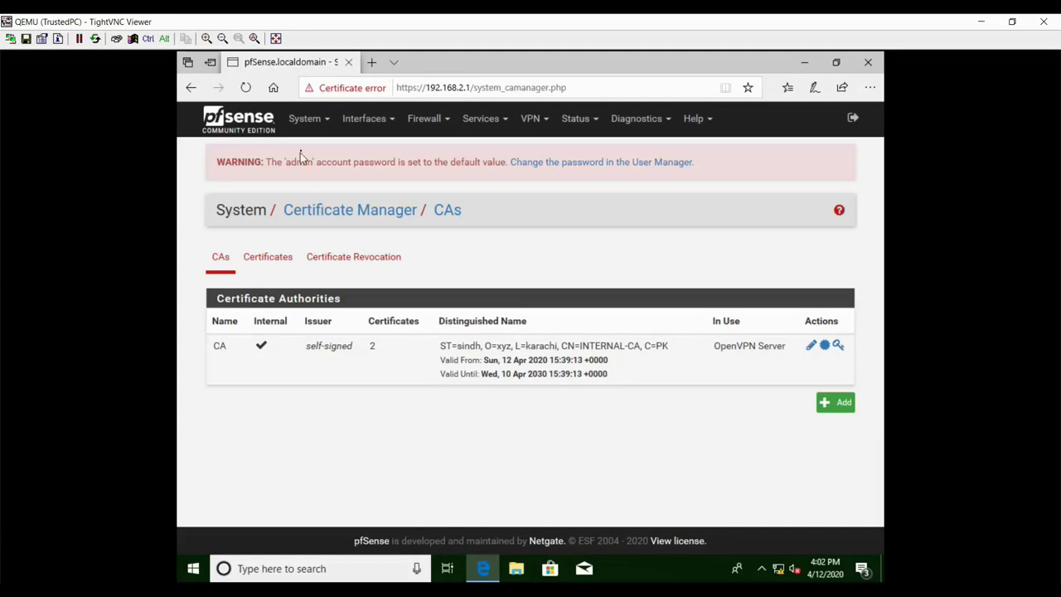
click(315, 123)
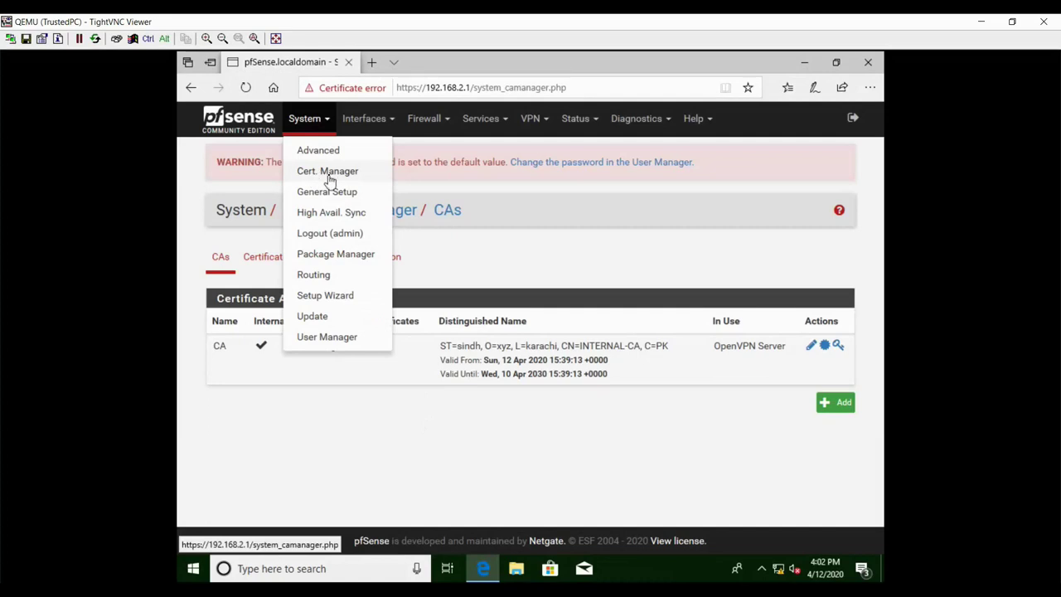
- Open Cert. Manager's Certificates tab listing SERVER-CERTIFICATE and user certificate
click(332, 175)
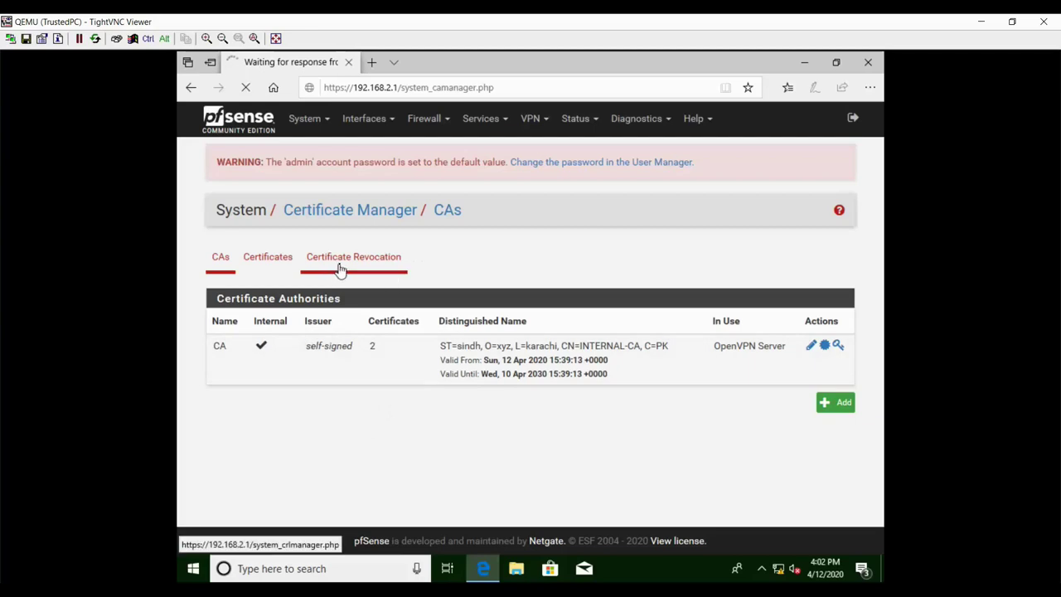
click(266, 267)
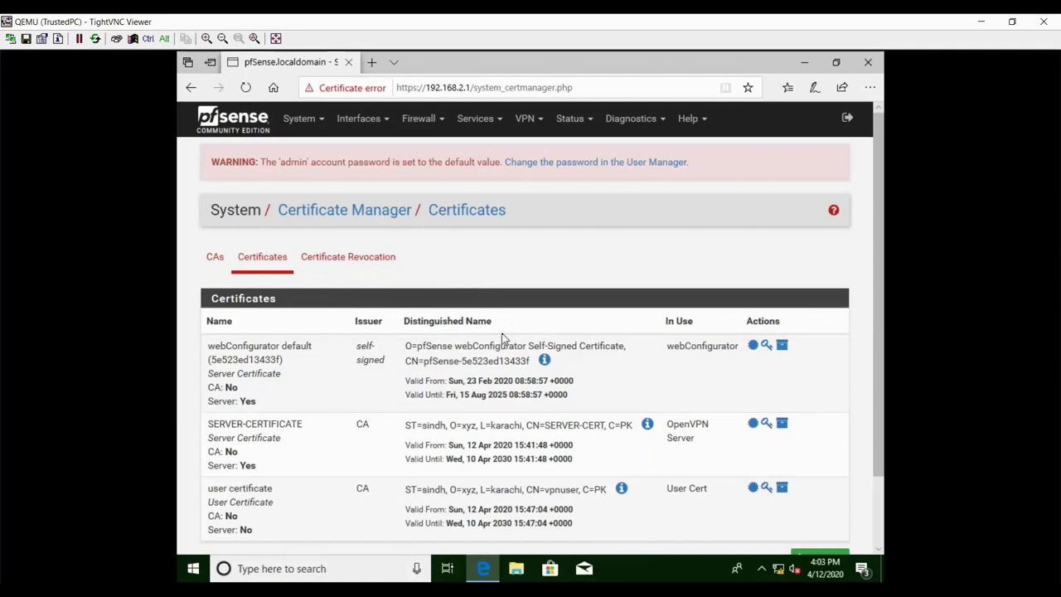
scroll(502, 338, down, 2)
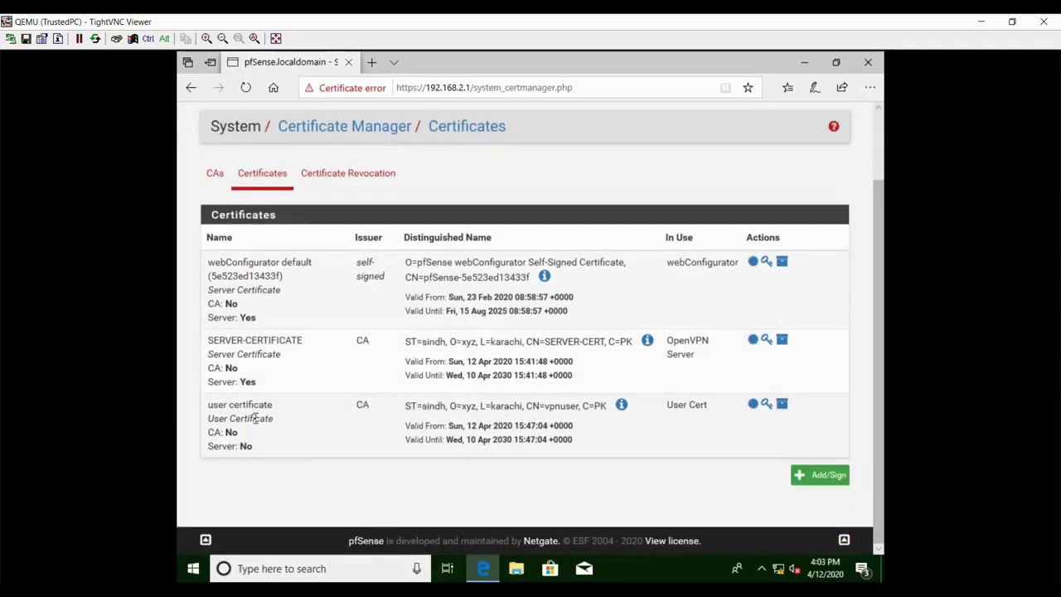
- Export the user certificate as user+certificate.p12 and save it to Downloads
click(784, 408)
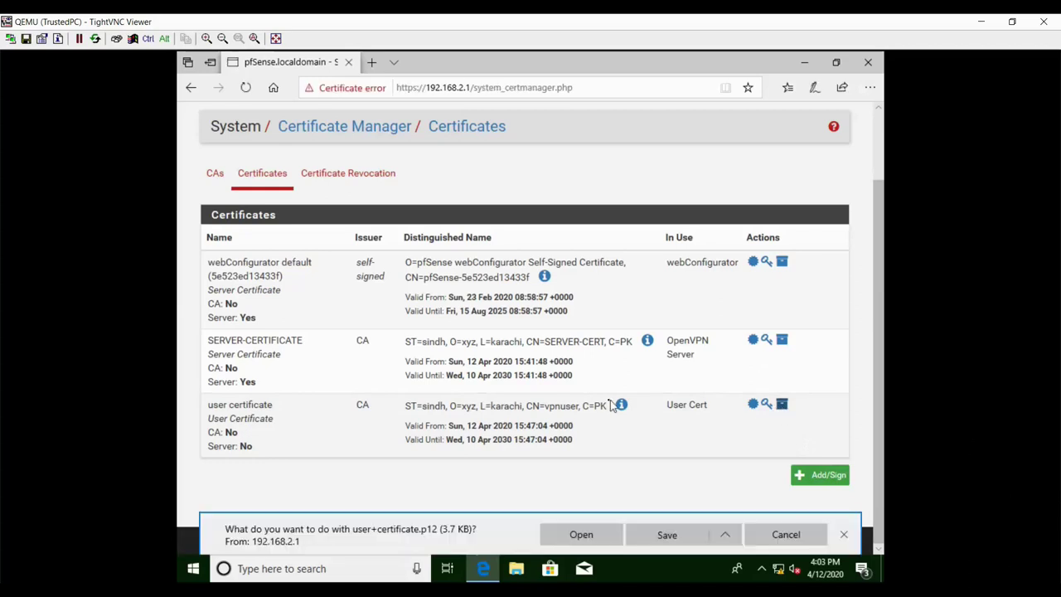
click(672, 535)
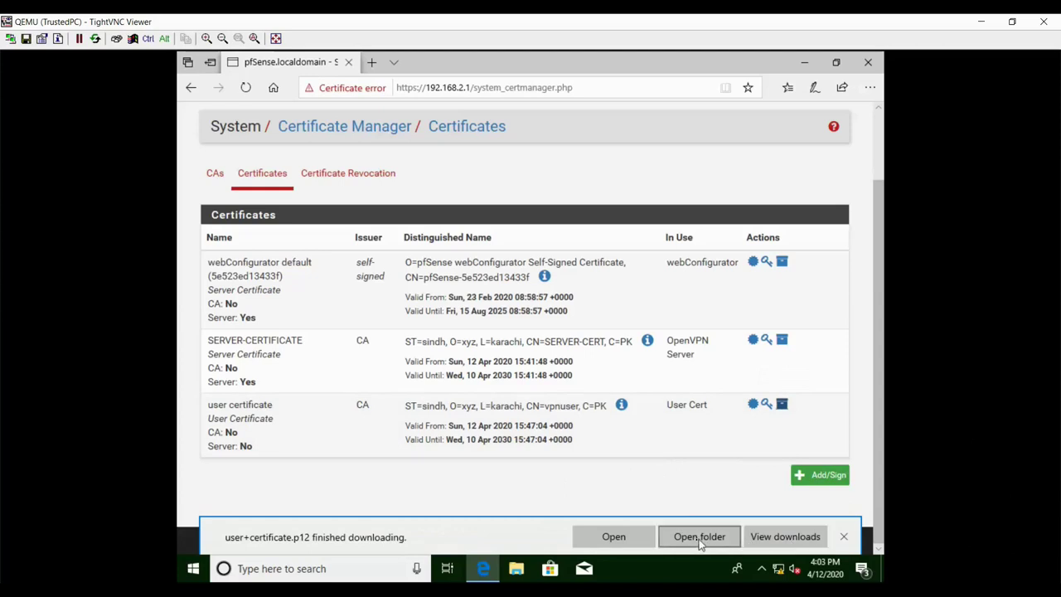
click(844, 536)
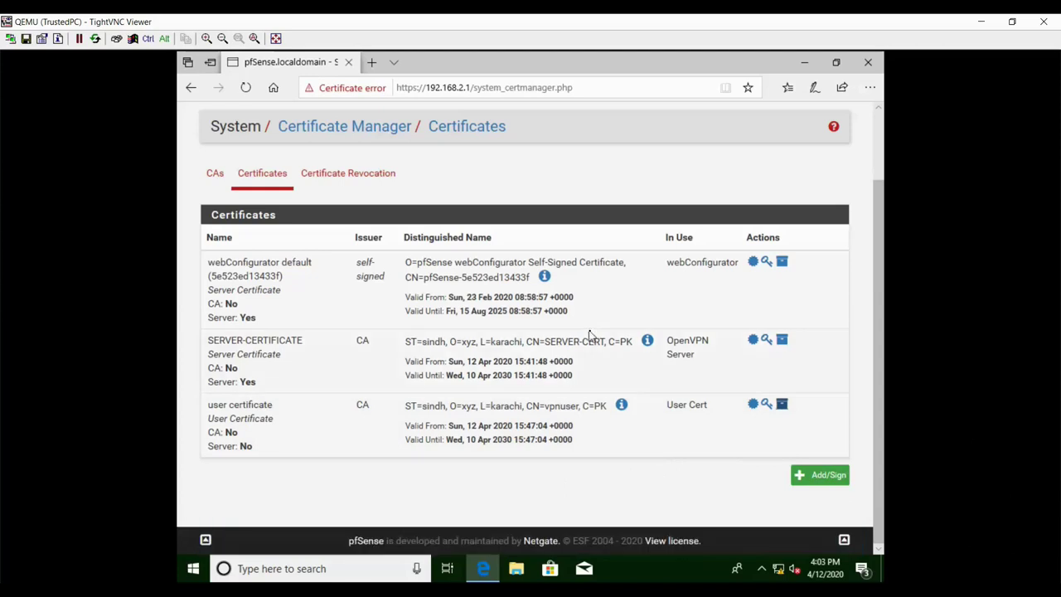
scroll(590, 334, up, 3)
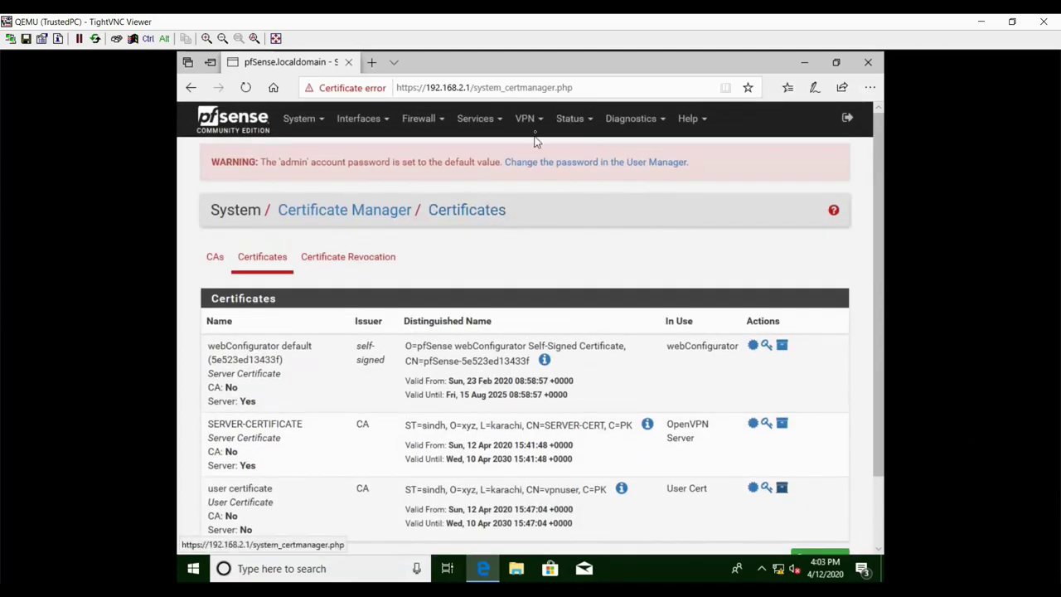
- Open the existing server for editing under VPN > OpenVPN
click(528, 121)
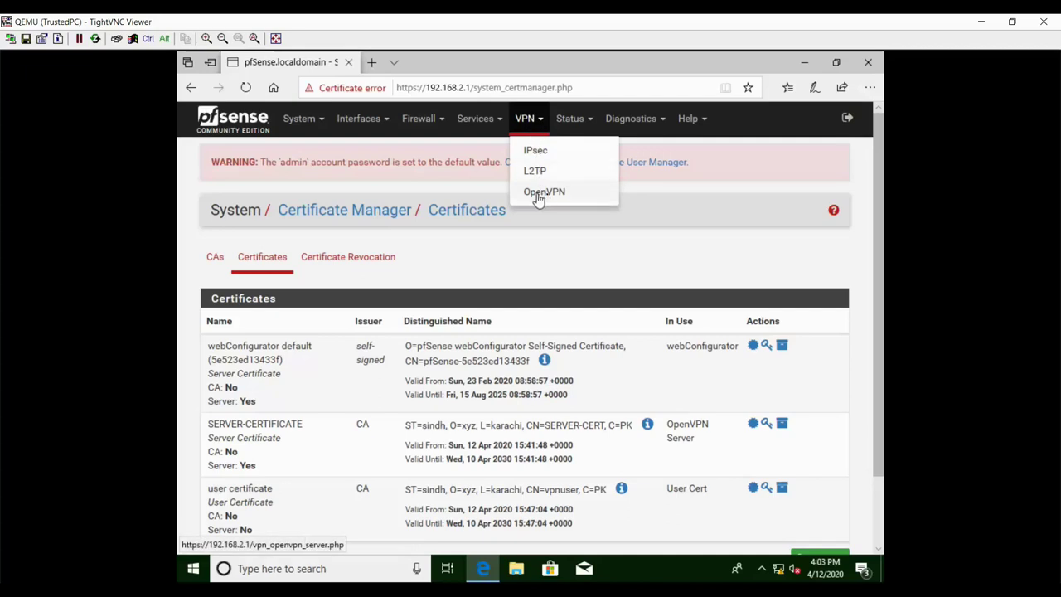
click(546, 198)
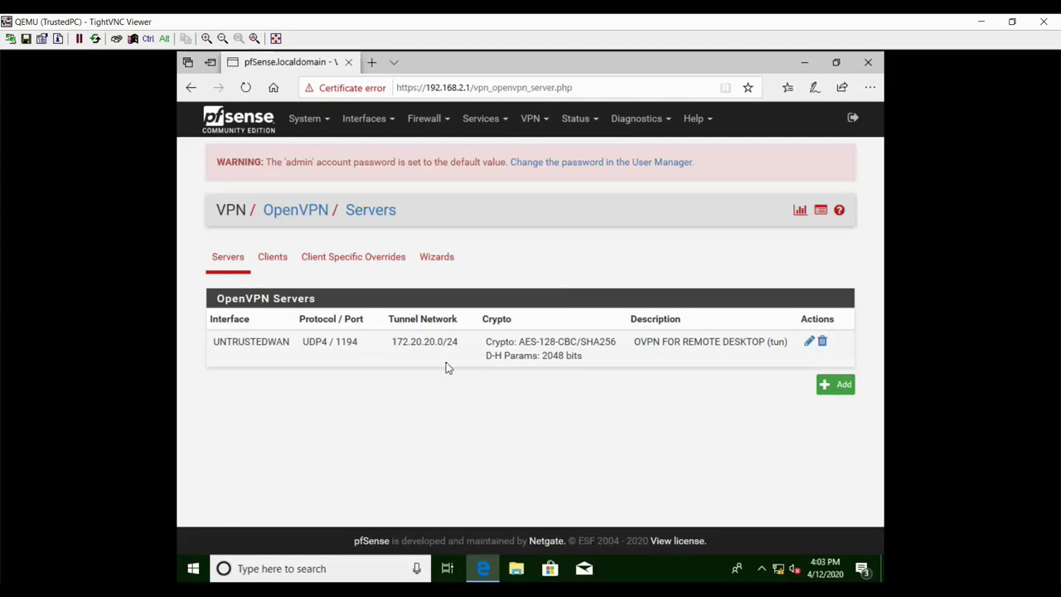
click(810, 341)
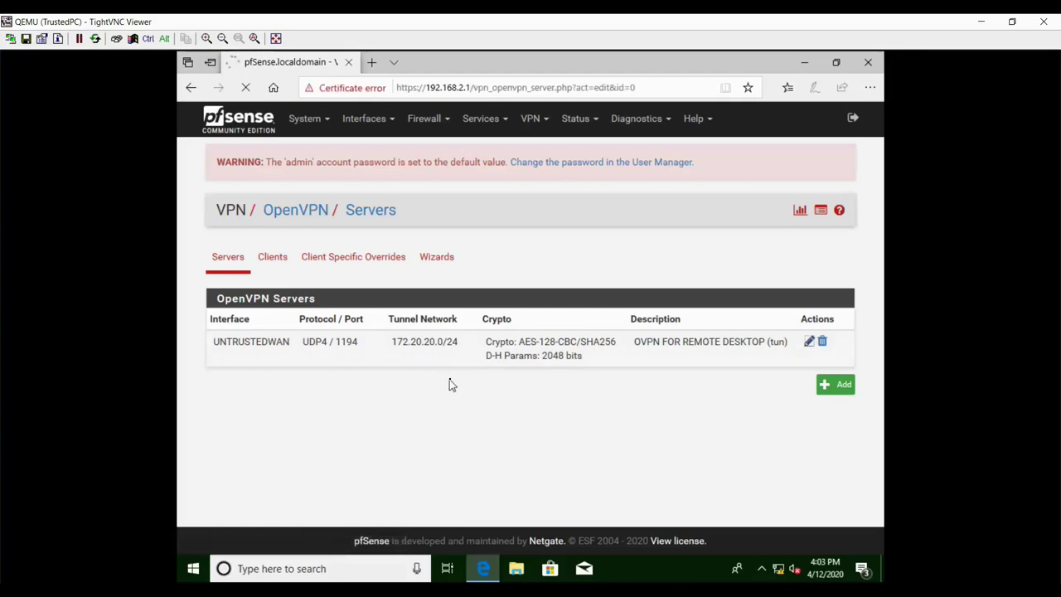
scroll(501, 354, down, 2)
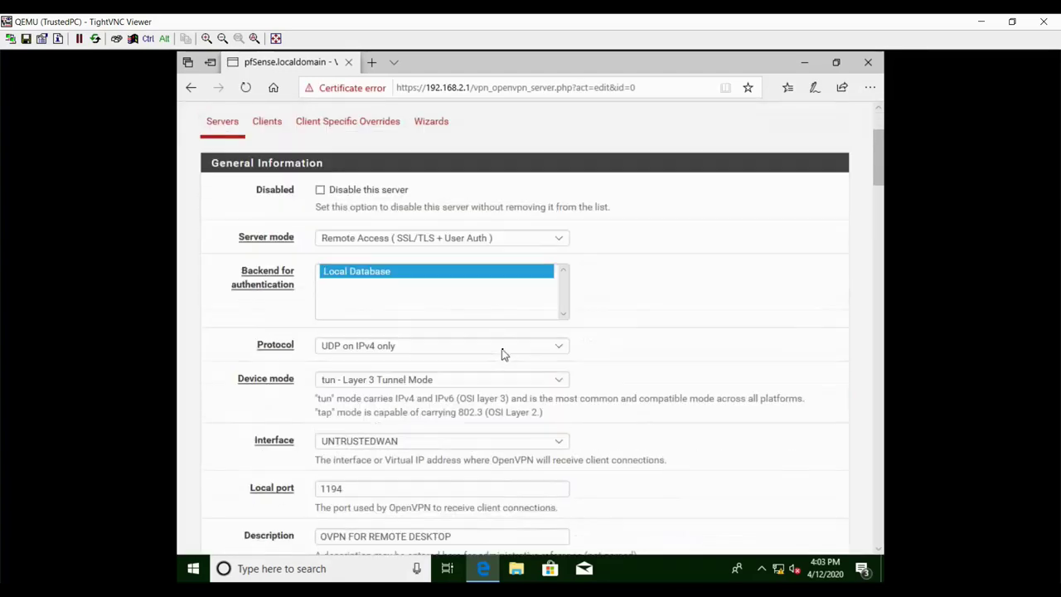
scroll(493, 353, down, 4)
scroll(491, 353, down, 2)
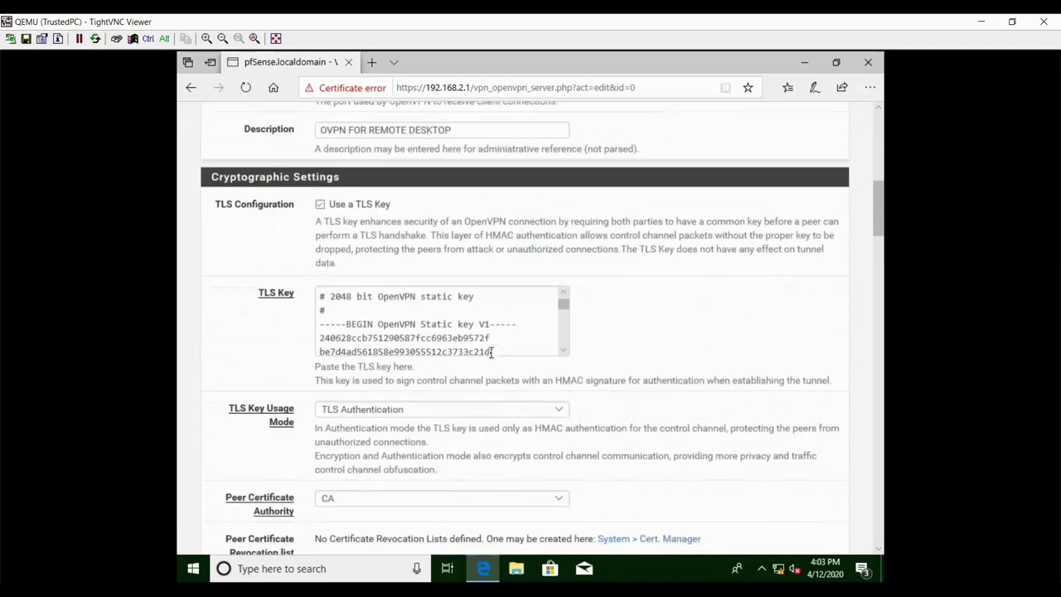
- Select the entire TLS Key text and copy it
drag(318, 295, 514, 352)
scroll(517, 345, down, 5)
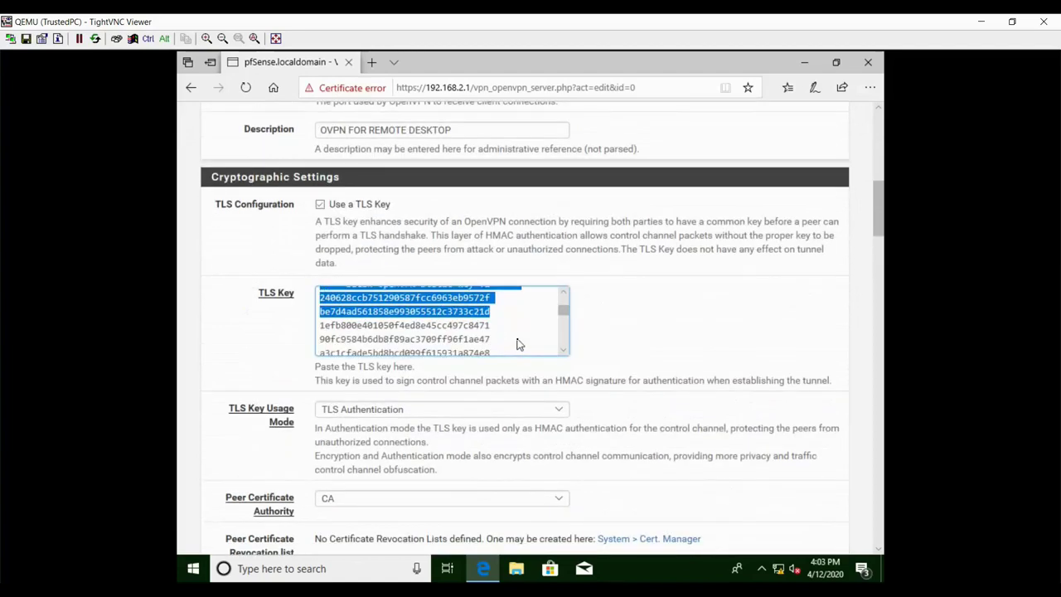
scroll(520, 341, up, 2)
scroll(519, 341, down, 4)
shift+click(522, 348)
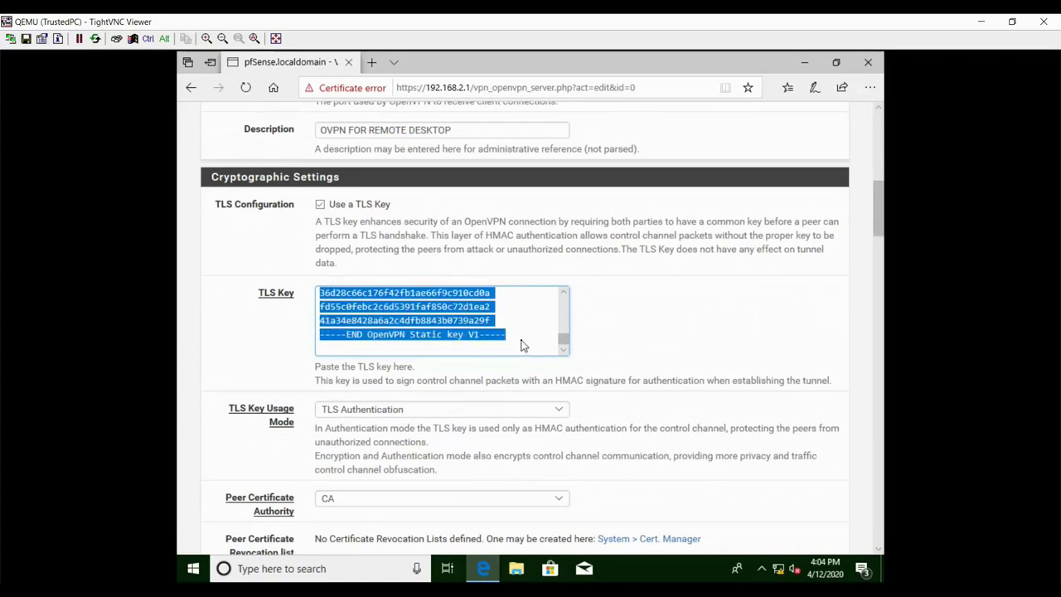
right_click(444, 308)
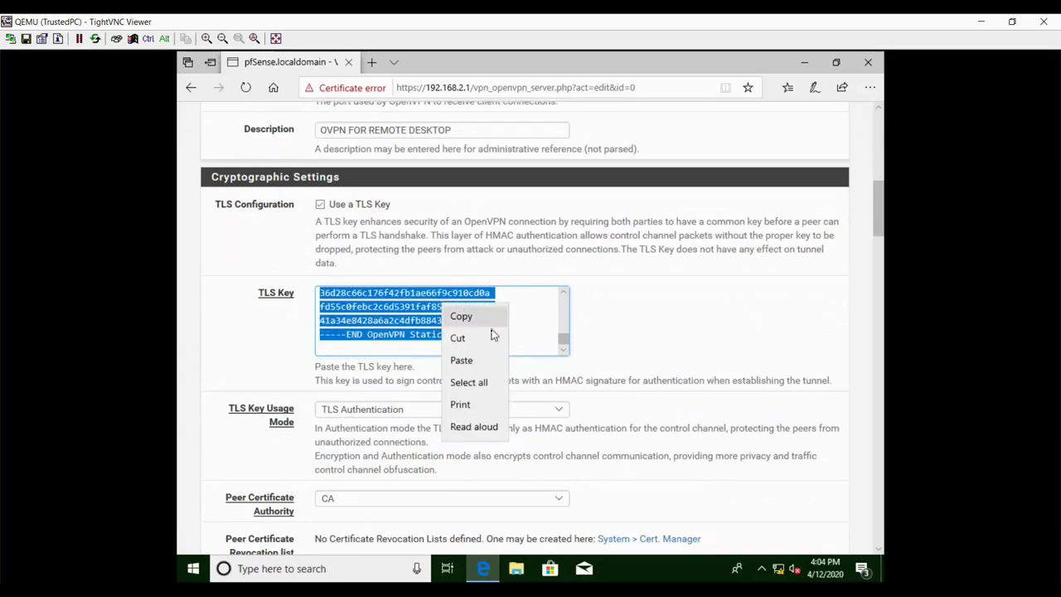
click(461, 317)
click(635, 340)
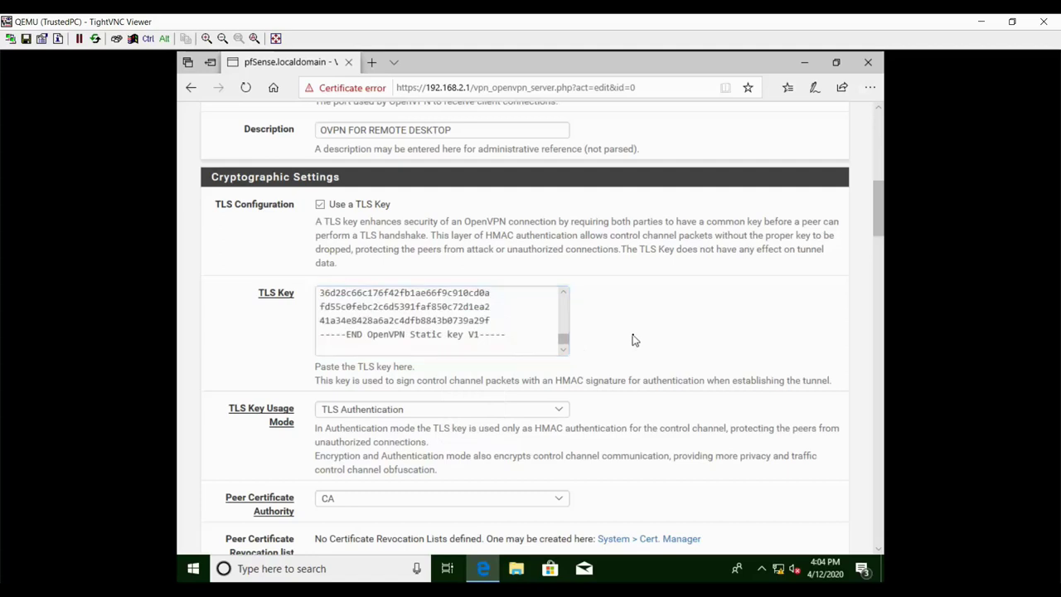
- Minimize the browser and refresh the Windows desktop
click(805, 62)
right_click(362, 197)
click(412, 236)
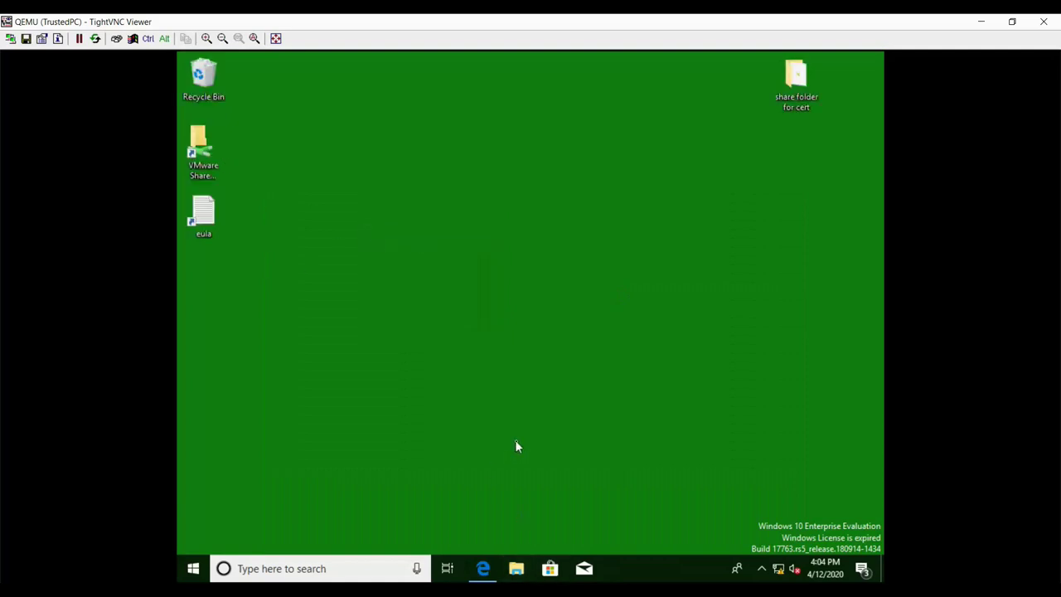
- Open the .key file from the Downloads folder in Notepad
key(super+e)
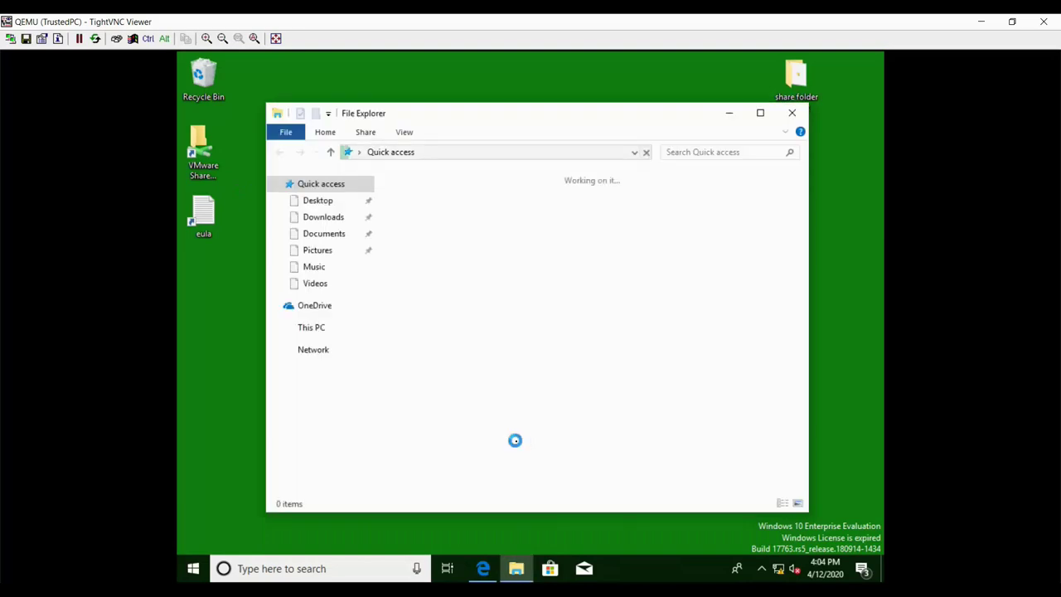
click(322, 217)
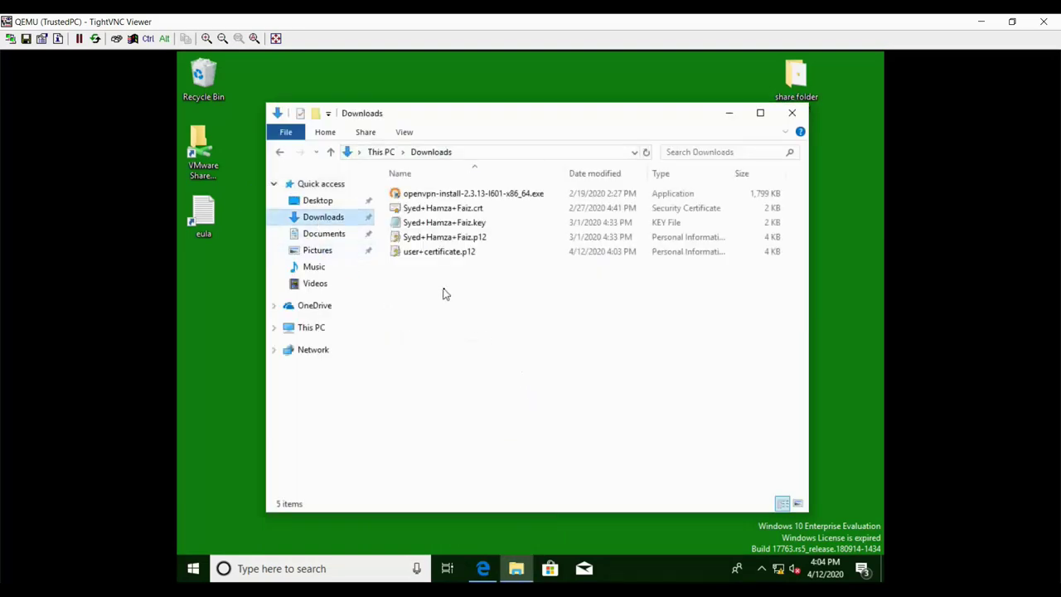
click(467, 209)
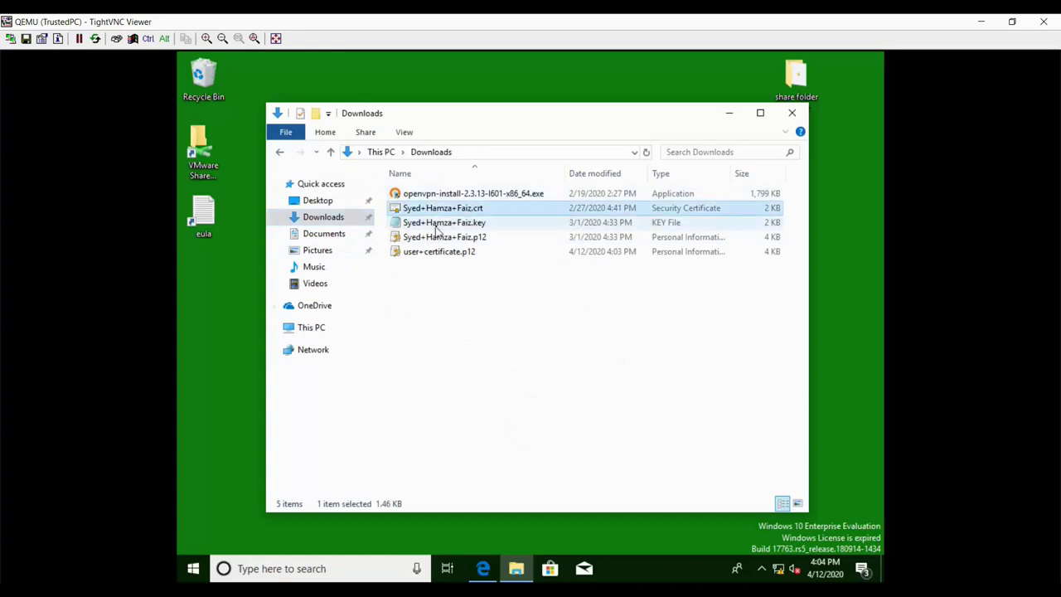
click(443, 253)
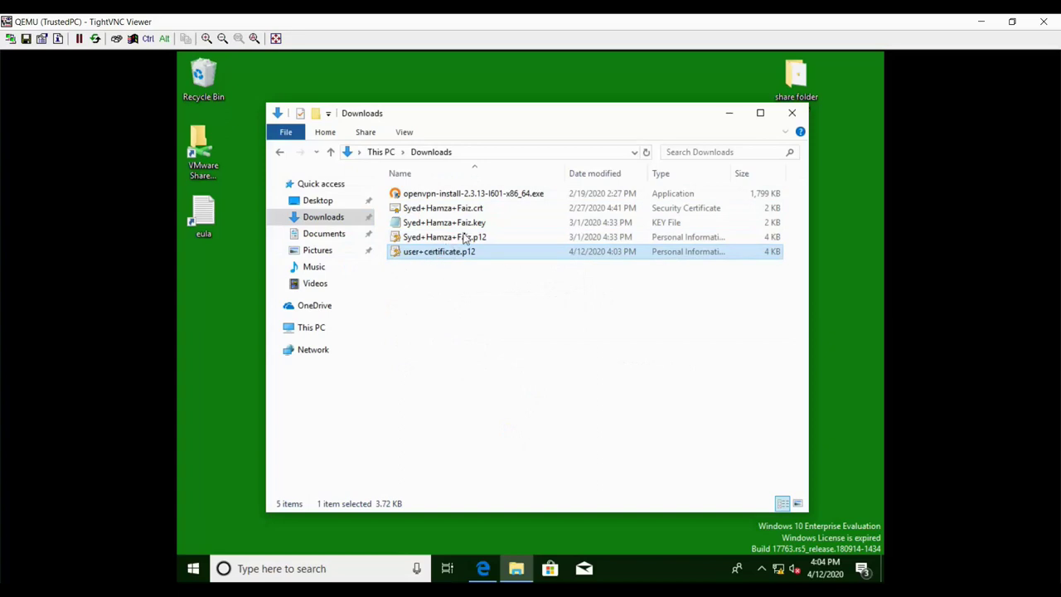
double_click(446, 230)
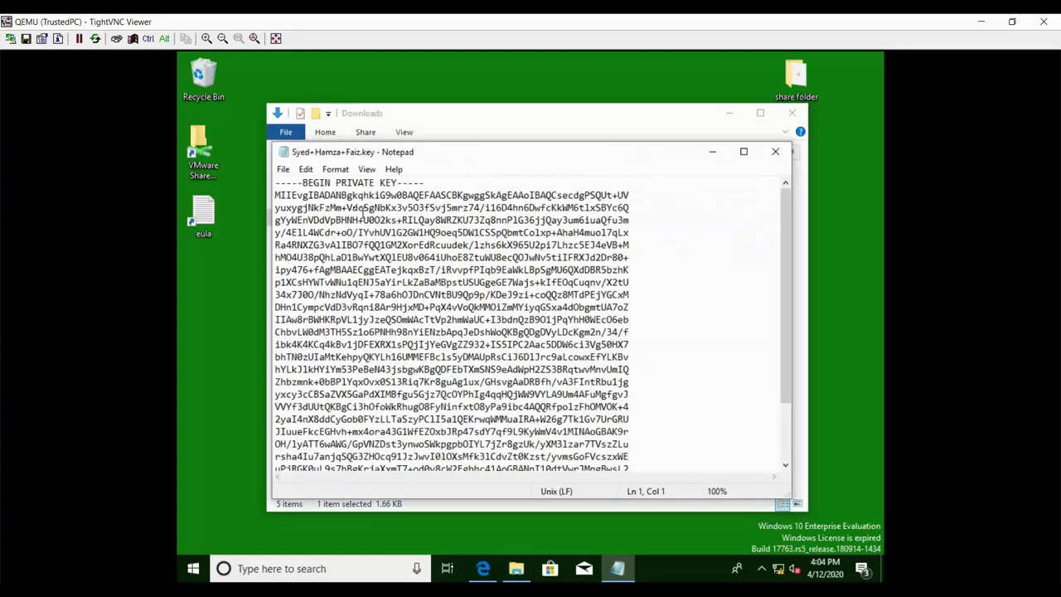
- Replace the file's private key with the copied TLS key, save, and close Notepad
drag(276, 183, 613, 578)
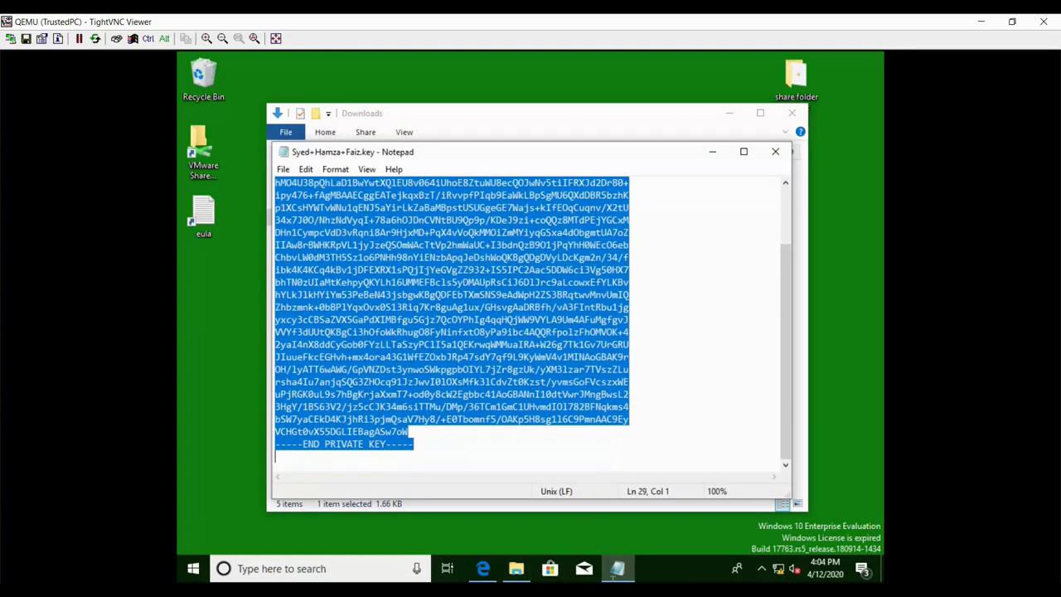
key(ctrl+c)
right_click(483, 293)
click(521, 346)
click(515, 342)
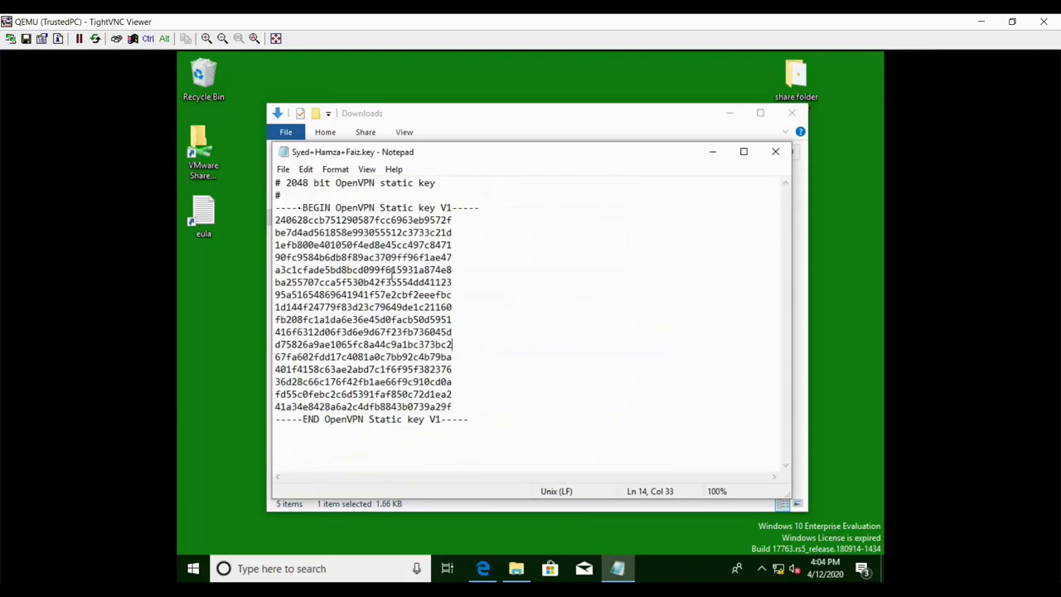
click(283, 169)
click(305, 216)
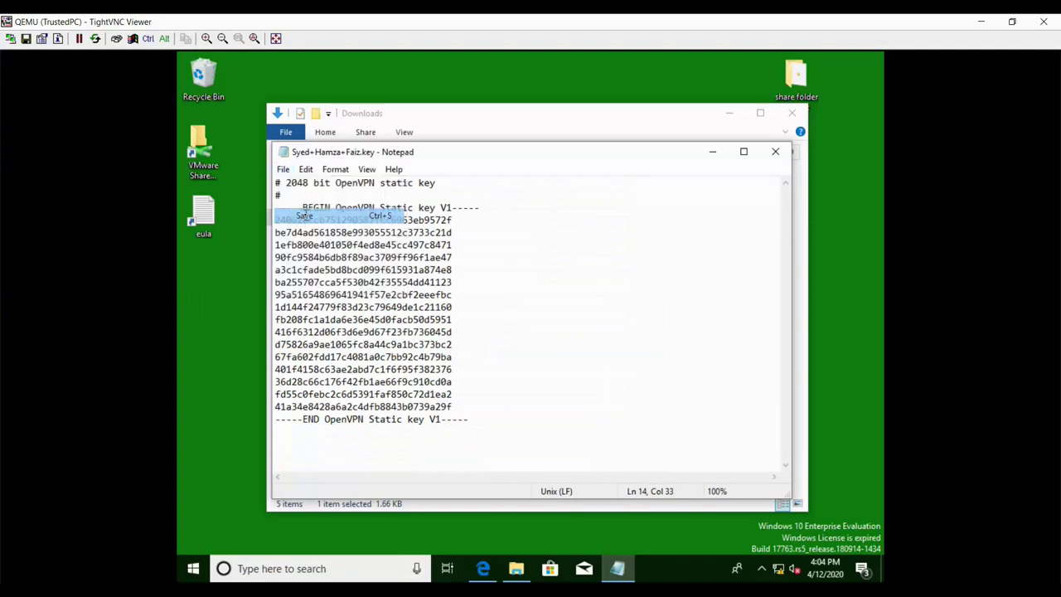
click(776, 151)
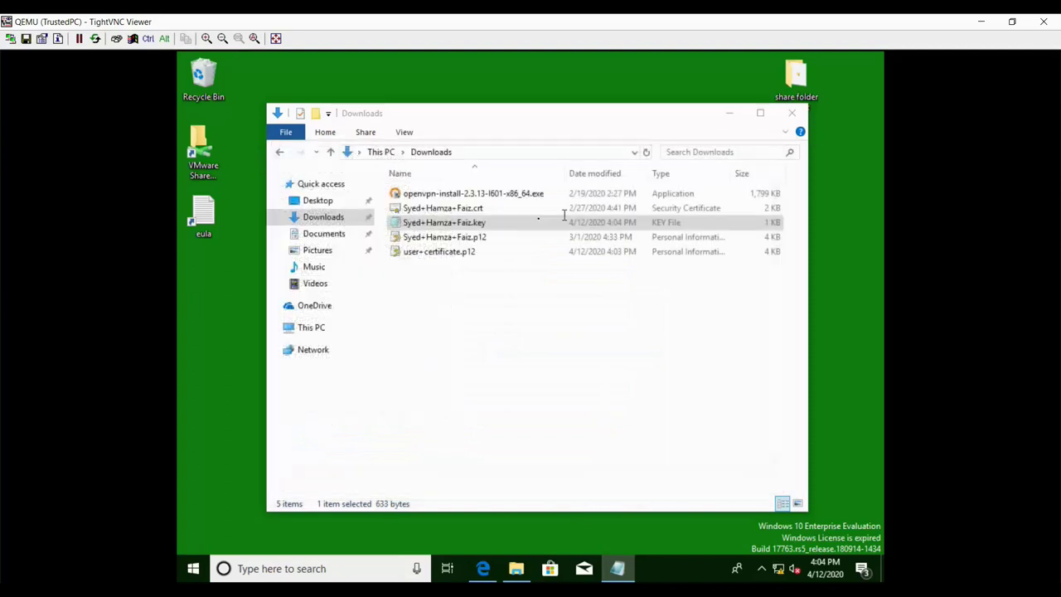
- Rename the downloaded .key file to tls-key
right_click(447, 228)
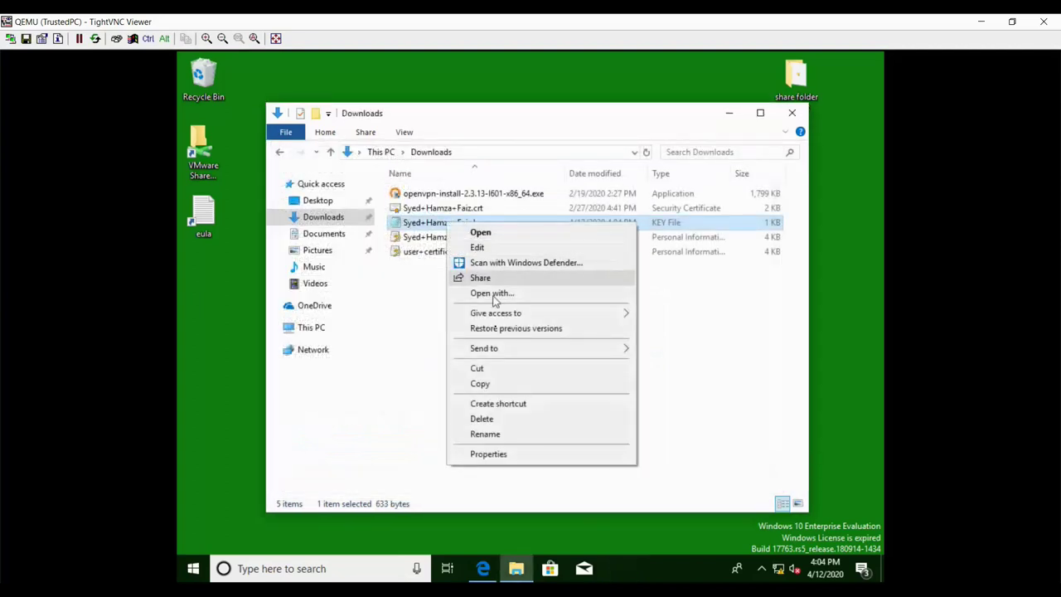
click(494, 435)
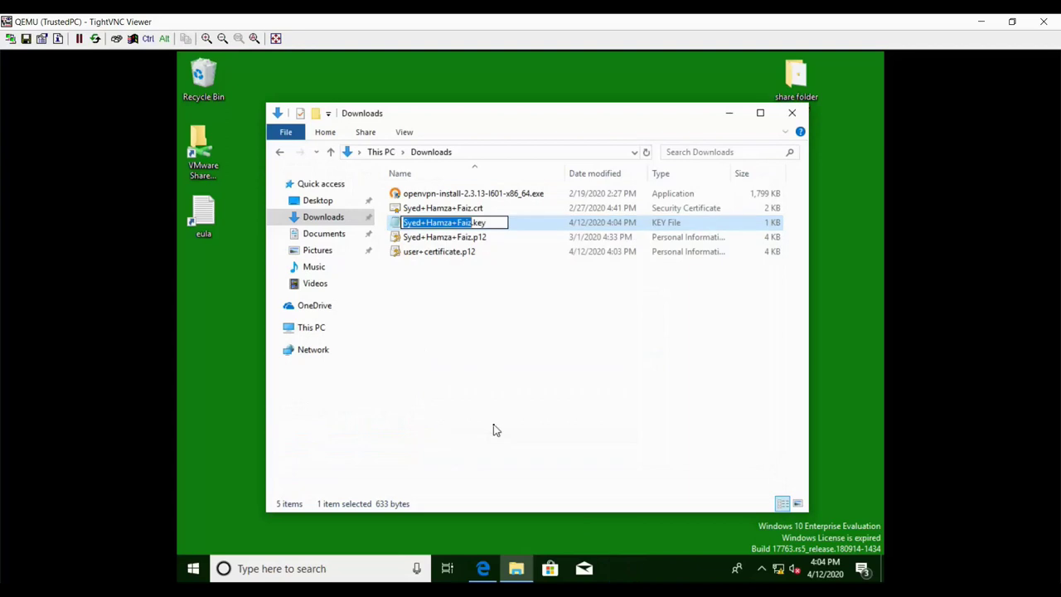
text(tls-key)
key(Return)
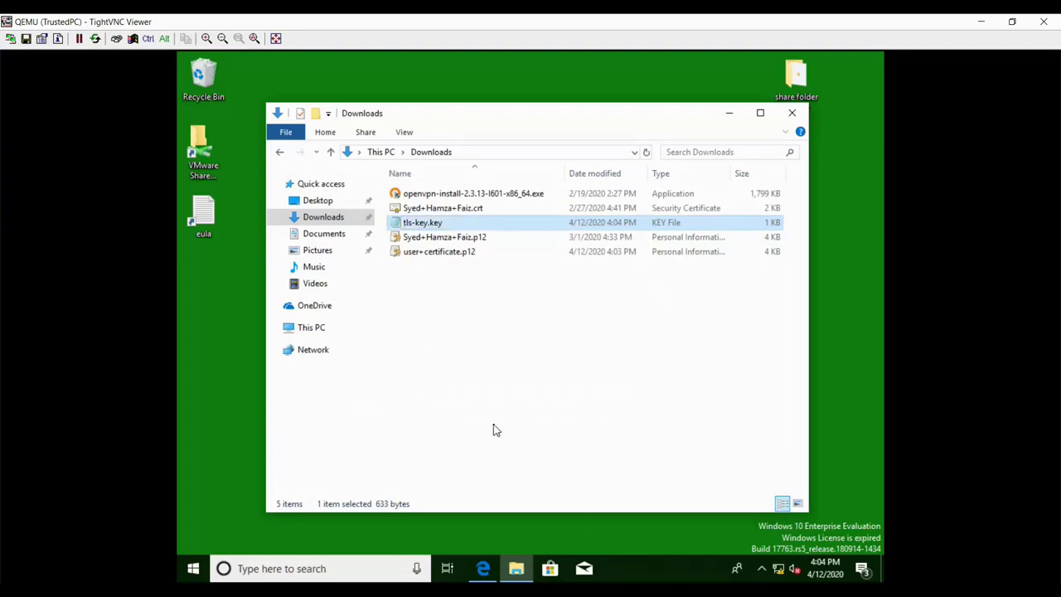
click(489, 393)
- Select and deselect tls-key.key, user+certificate.p12 and the OpenVPN installer, then close Downloads and the TrustedPC console
click(431, 225)
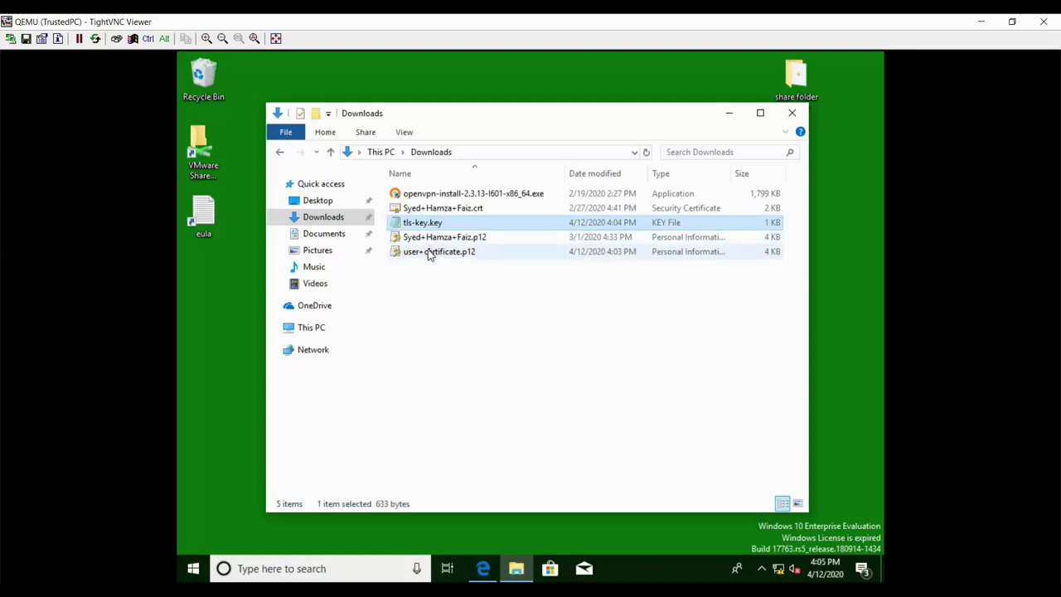
ctrl+click(430, 253)
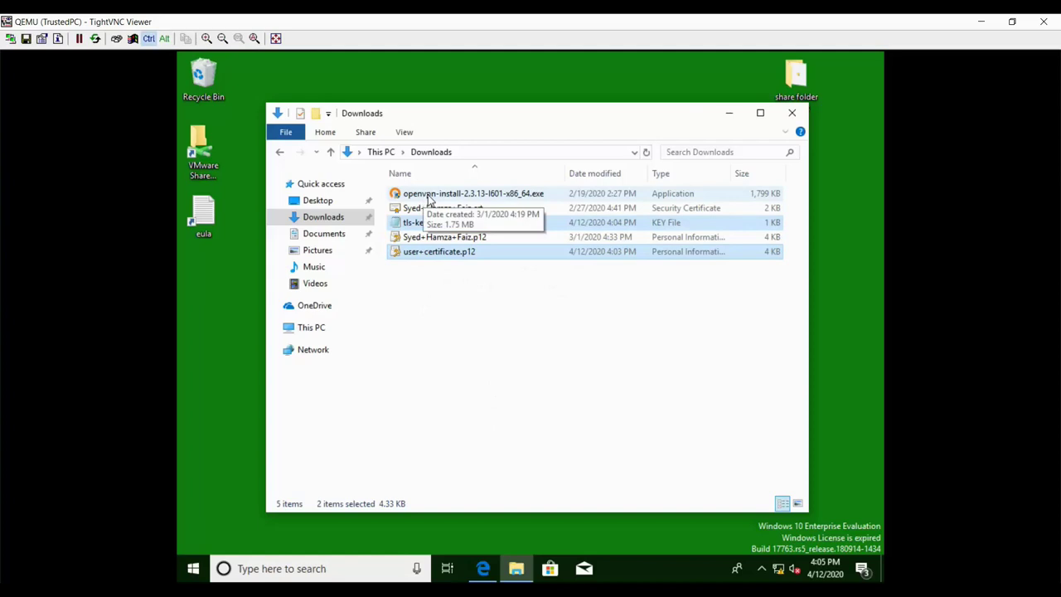
ctrl+click(428, 199)
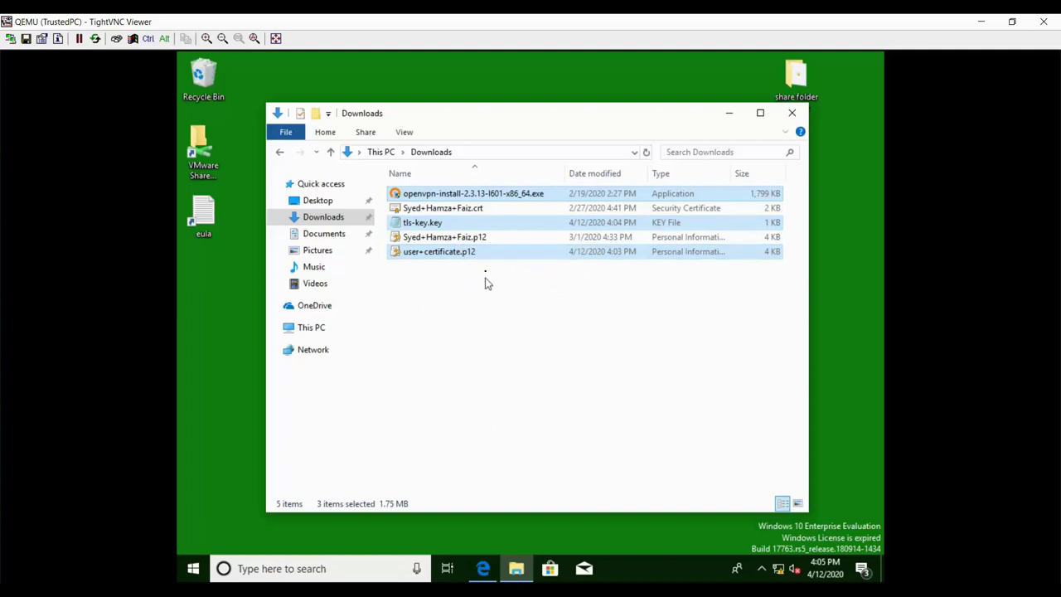
click(469, 277)
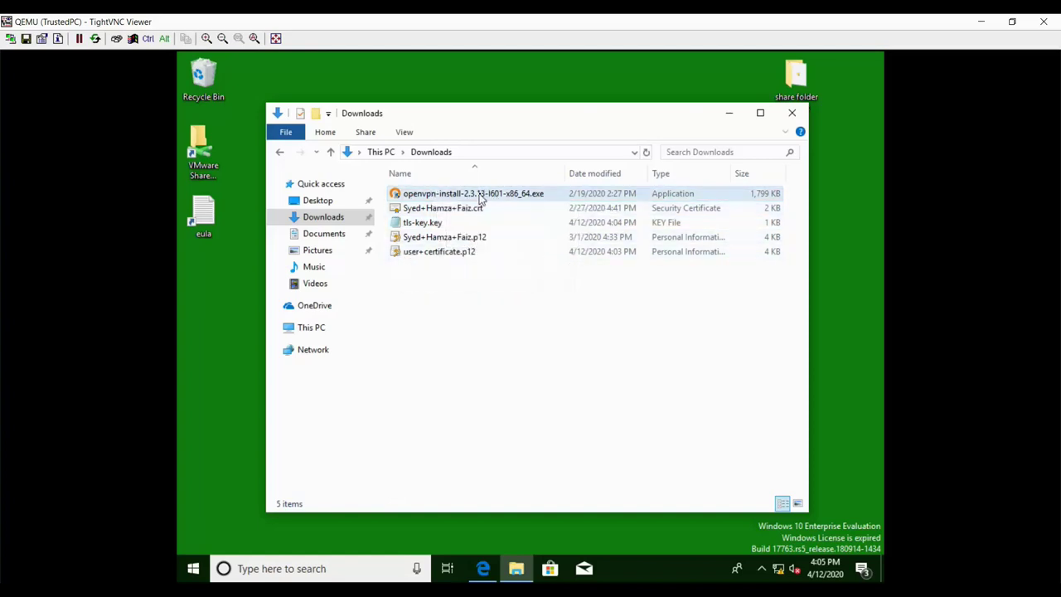
click(482, 197)
click(509, 307)
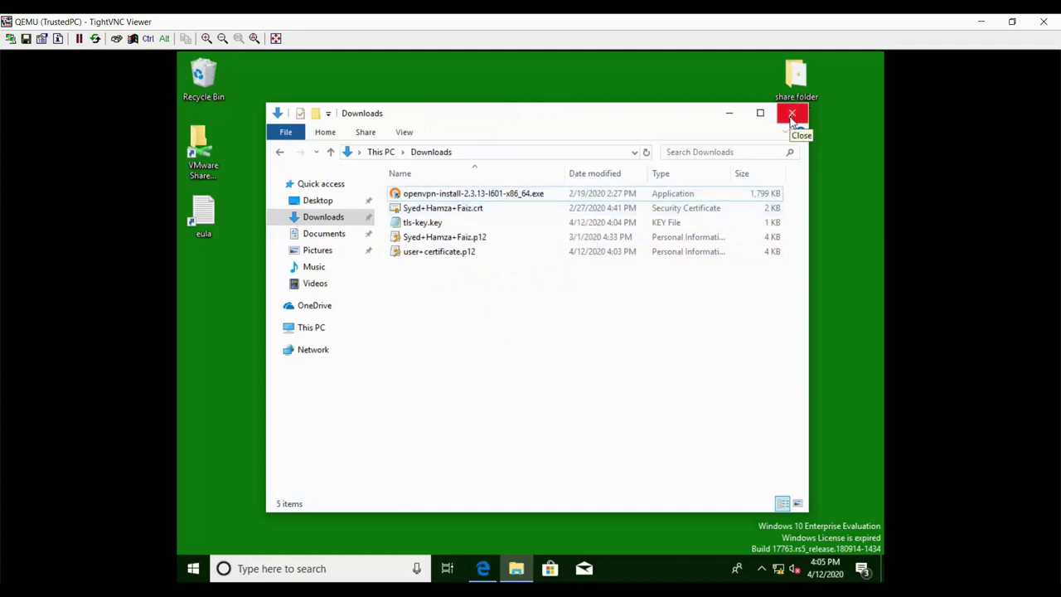
click(792, 116)
click(1044, 22)
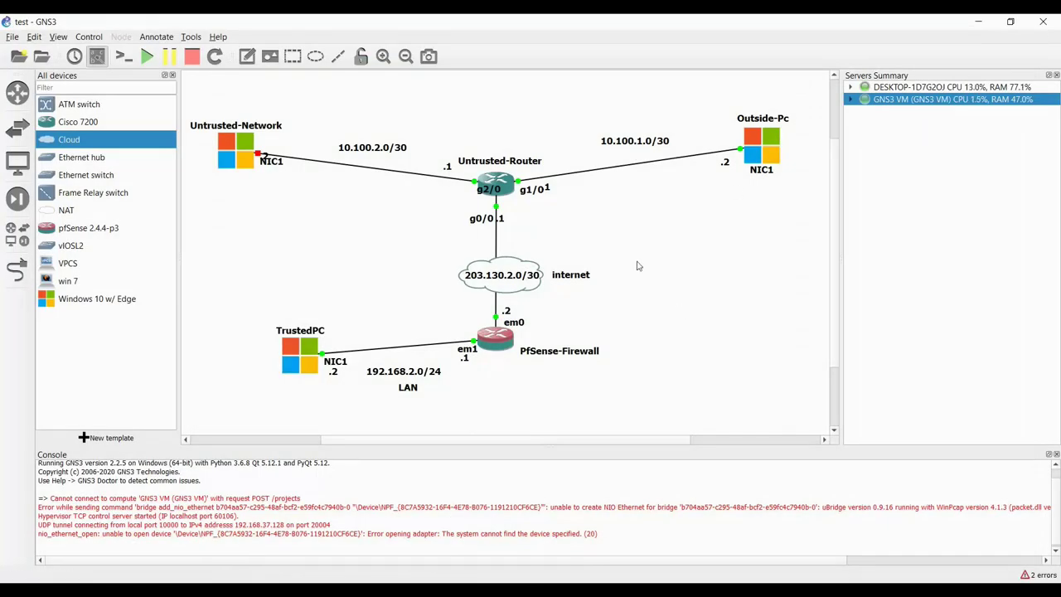
- Open the Outside-Pc console and its desktop settings folder, then minimize that folder
double_click(760, 147)
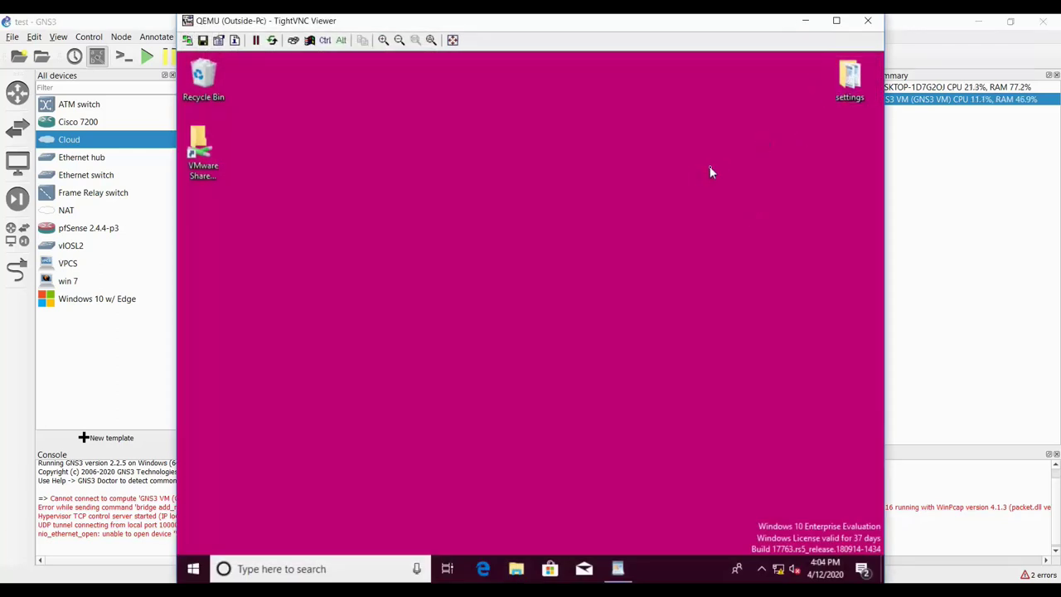
double_click(850, 79)
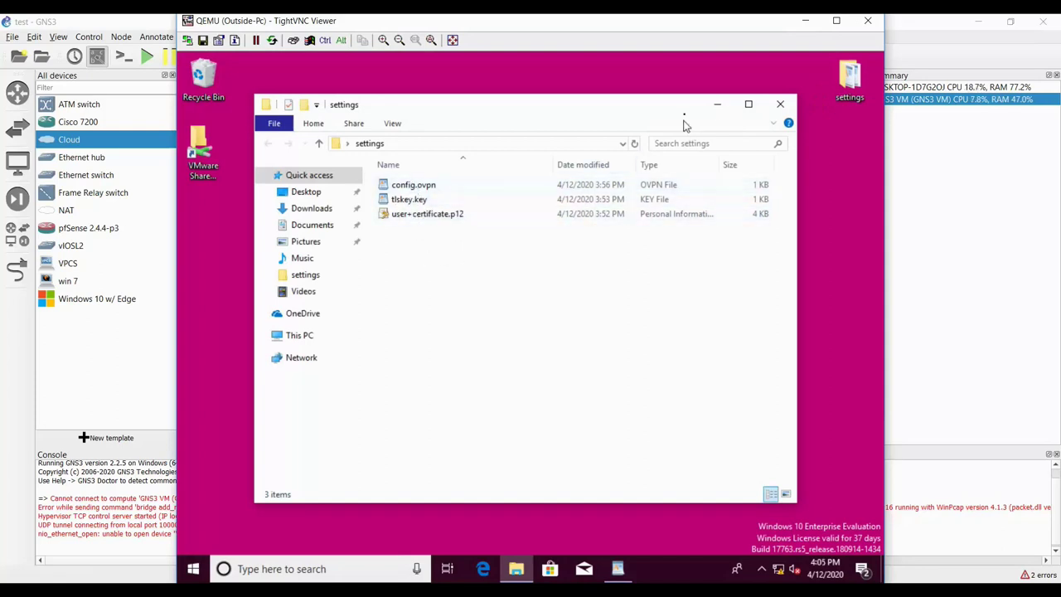
click(716, 107)
- Refresh the desktop three times, then restore Explorer and switch to the Downloads folder
right_click(426, 172)
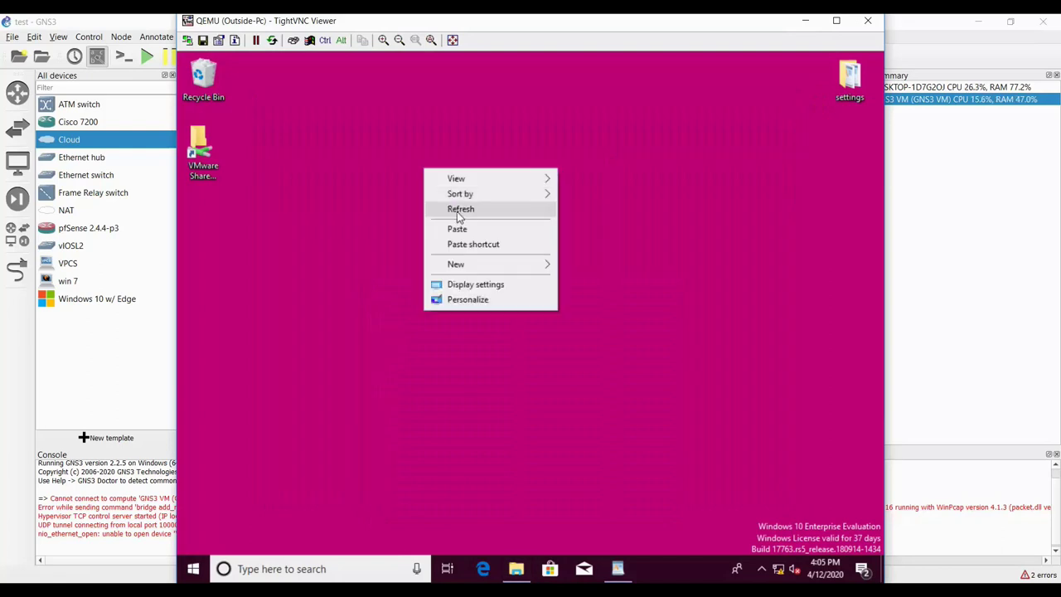
click(457, 210)
right_click(409, 202)
click(417, 227)
right_click(412, 225)
click(417, 242)
click(516, 569)
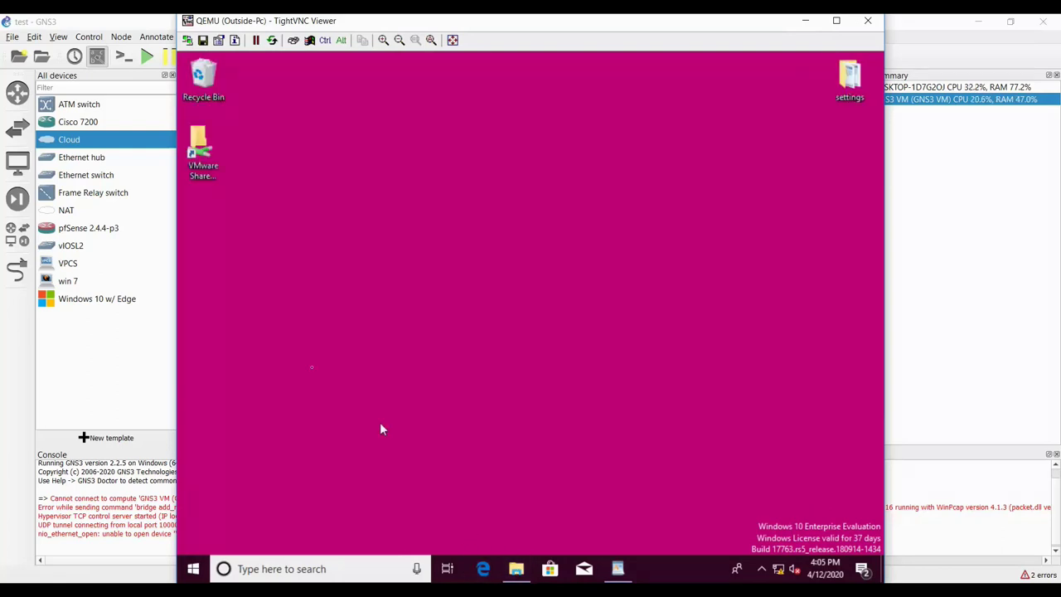
click(309, 209)
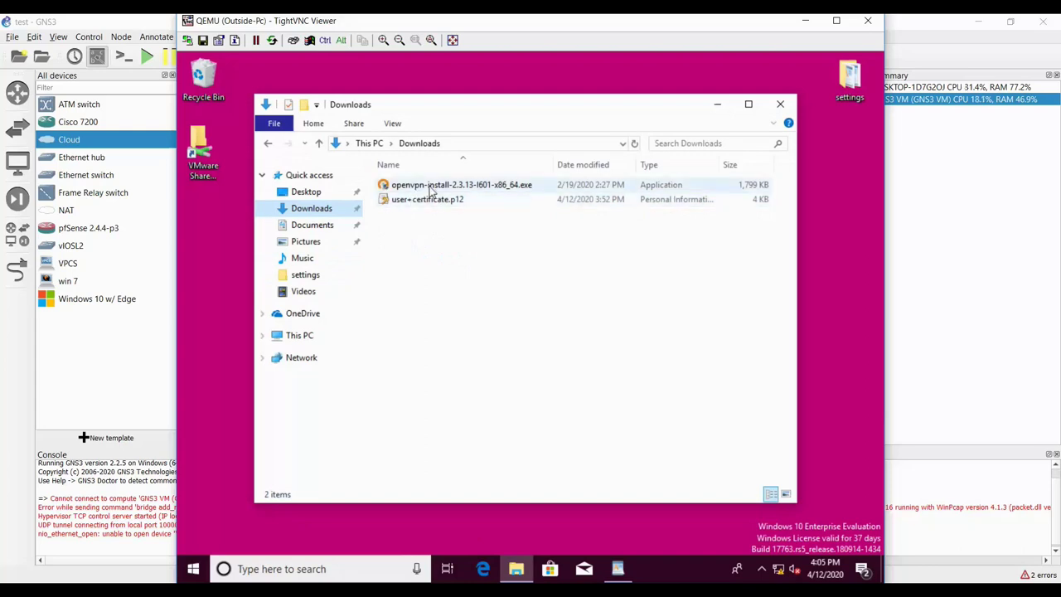
- Run the OpenVPN 2.3.13-I601 installer, allowing UAC, accepting the licence, default components and default location
double_click(430, 187)
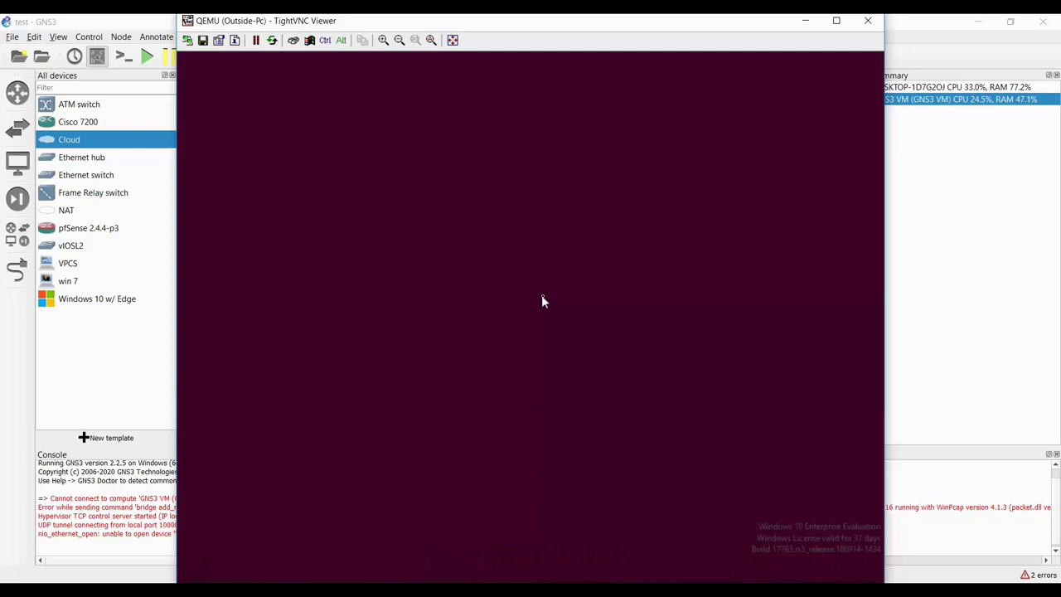
click(460, 405)
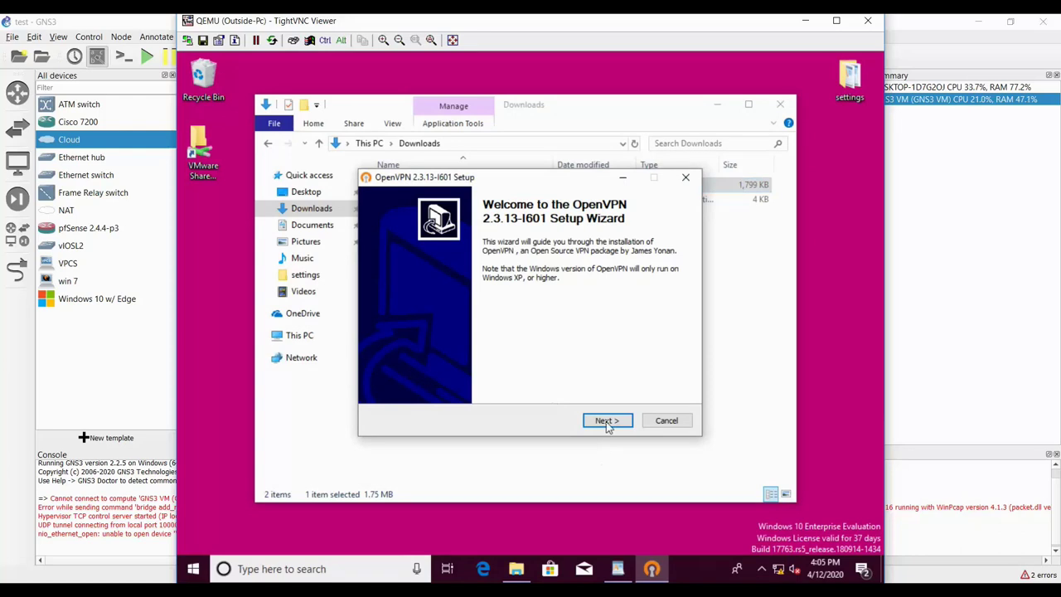
click(606, 423)
click(607, 420)
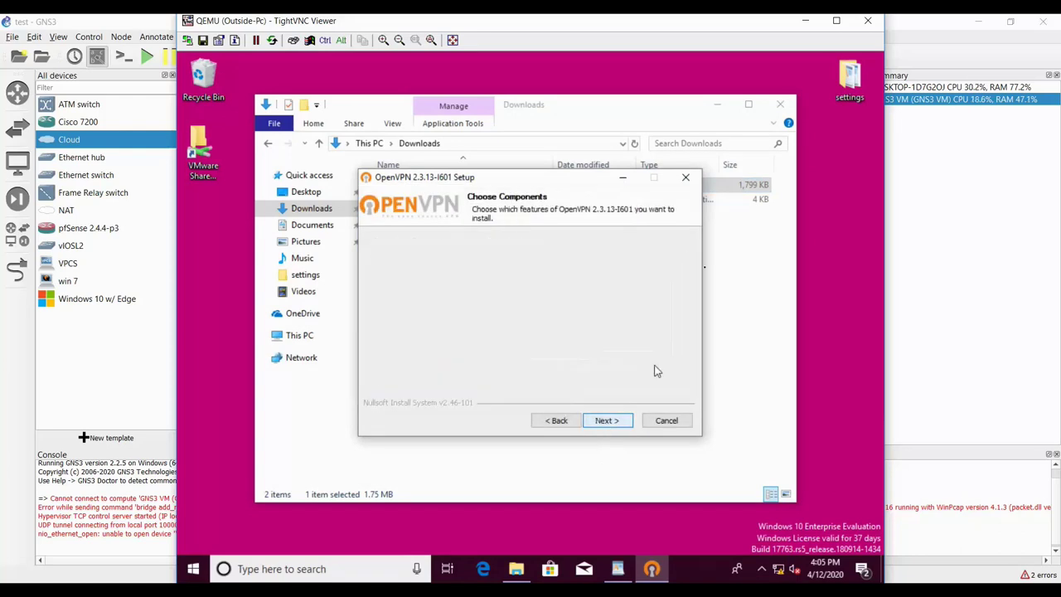
click(837, 20)
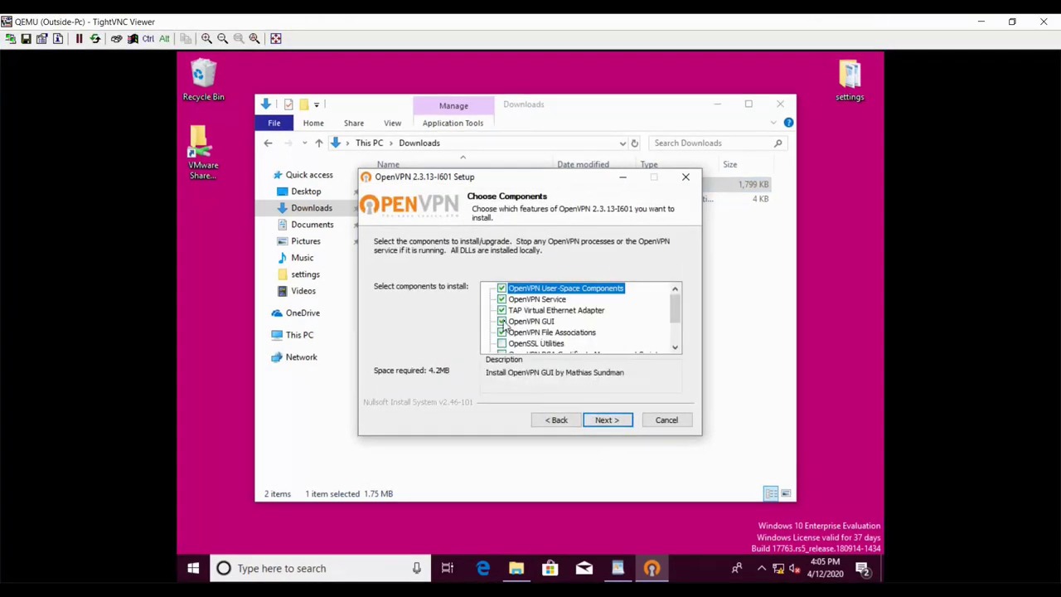
click(604, 420)
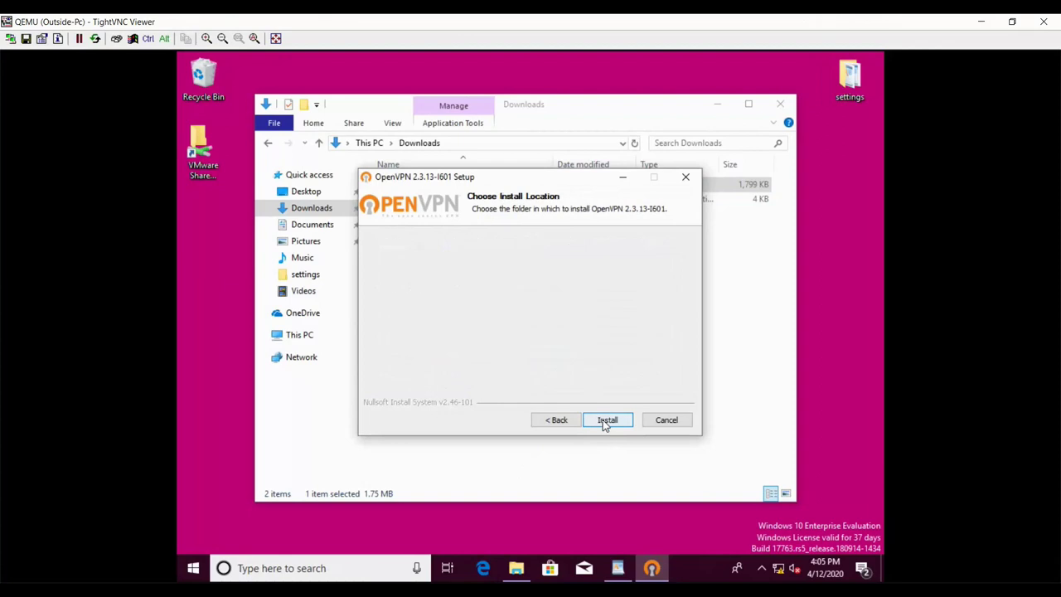
click(605, 421)
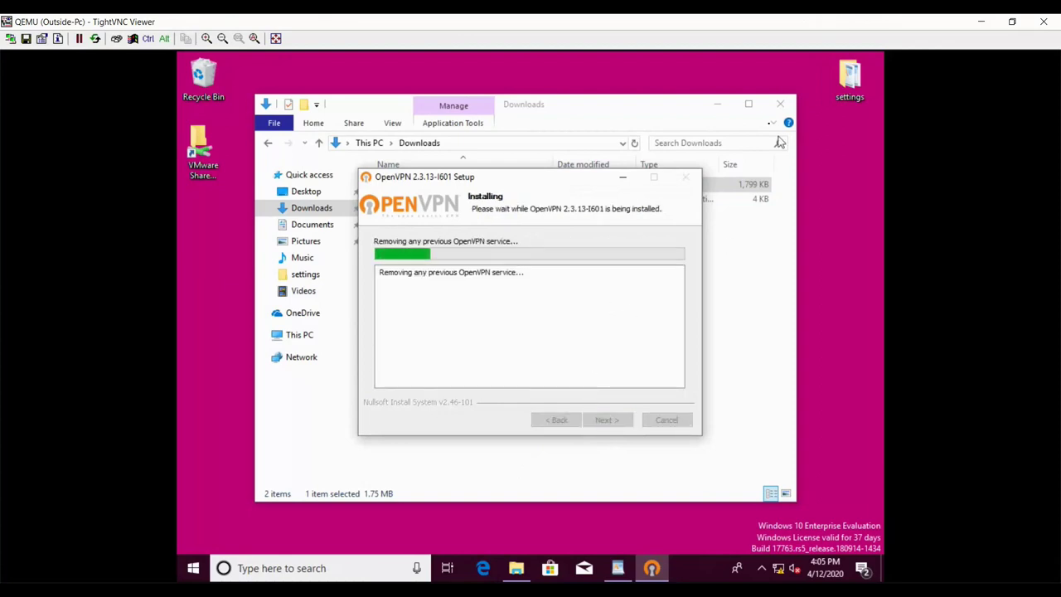
click(775, 108)
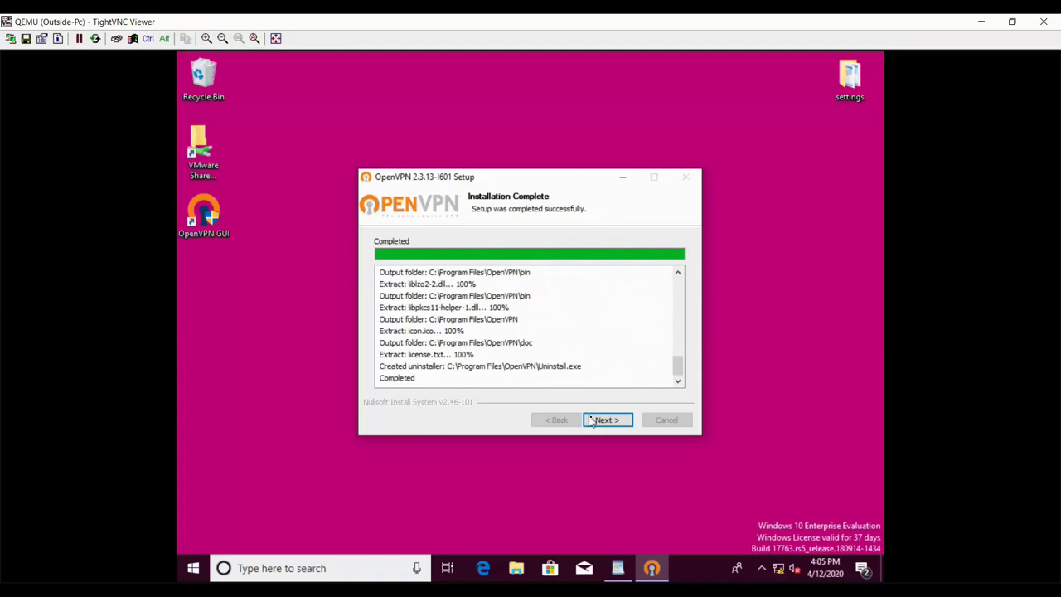
click(611, 421)
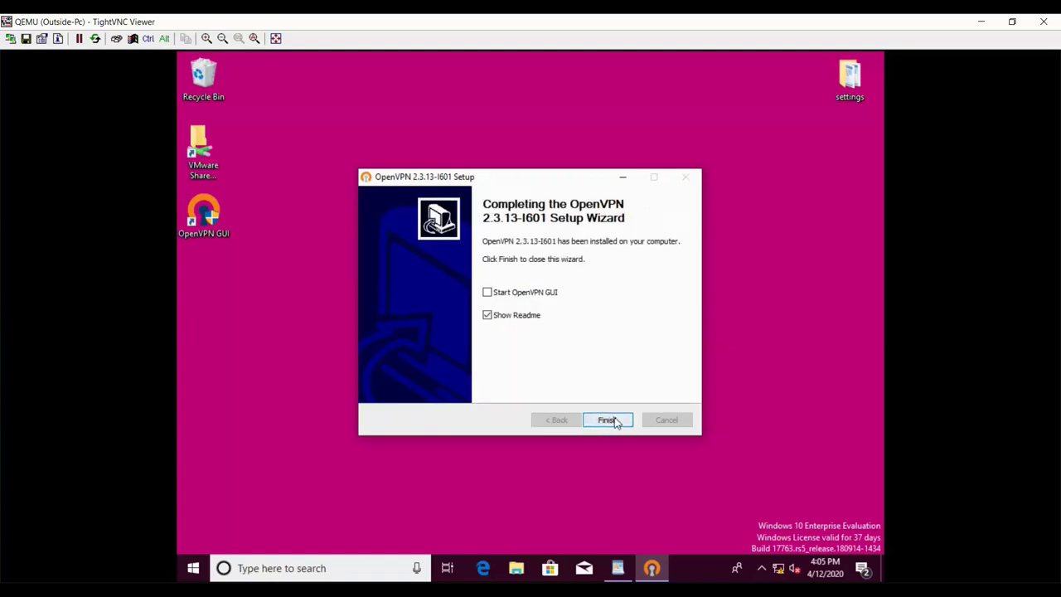
click(516, 292)
click(606, 418)
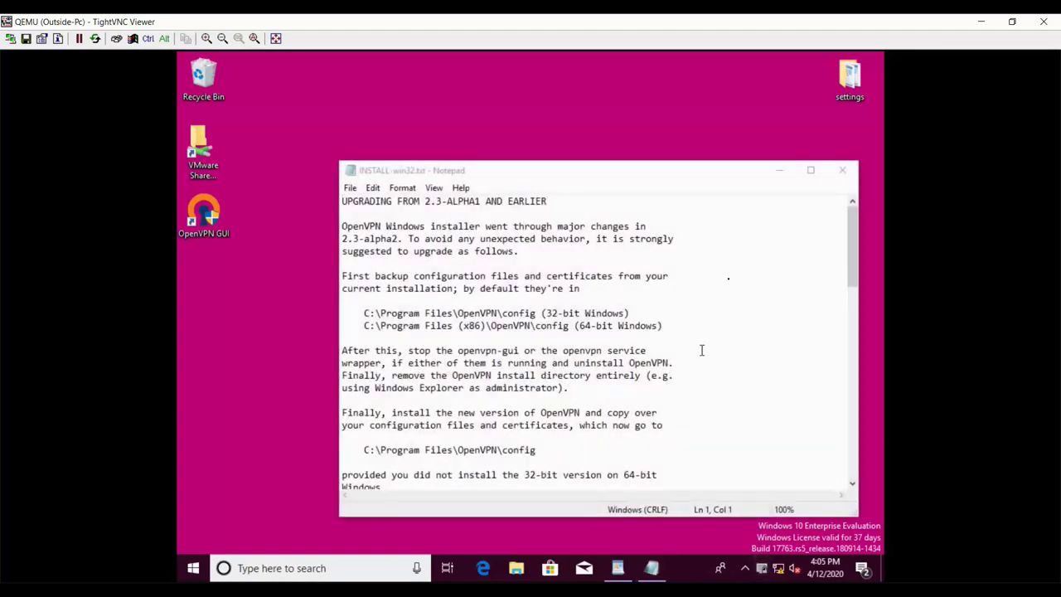
- Close the readme and copy config.ovpn, tlskey.key and user+certificate.p12 from the settings folder
click(842, 170)
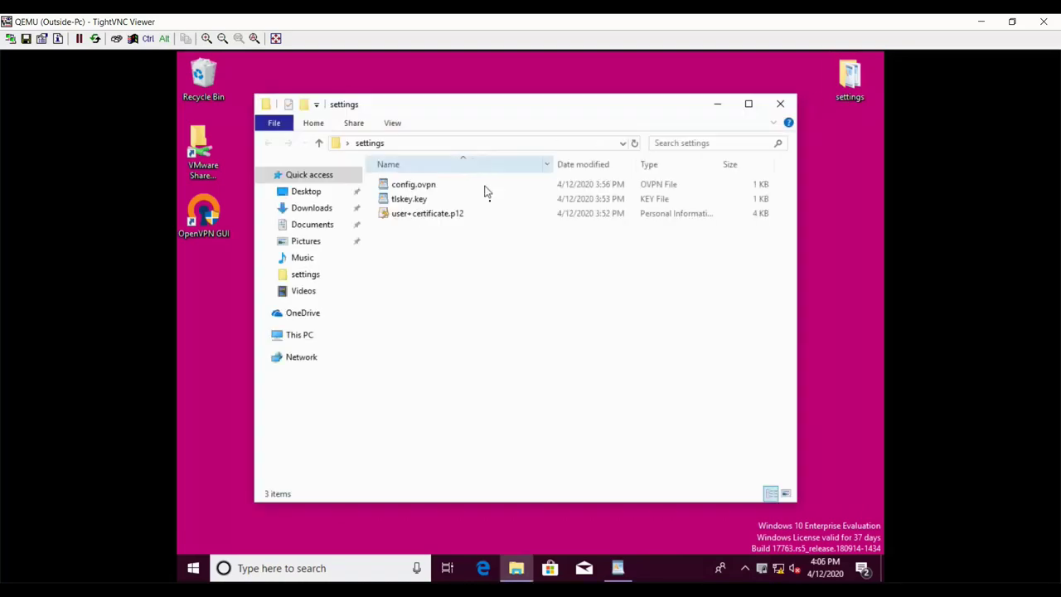
drag(414, 236, 454, 184)
right_click(455, 185)
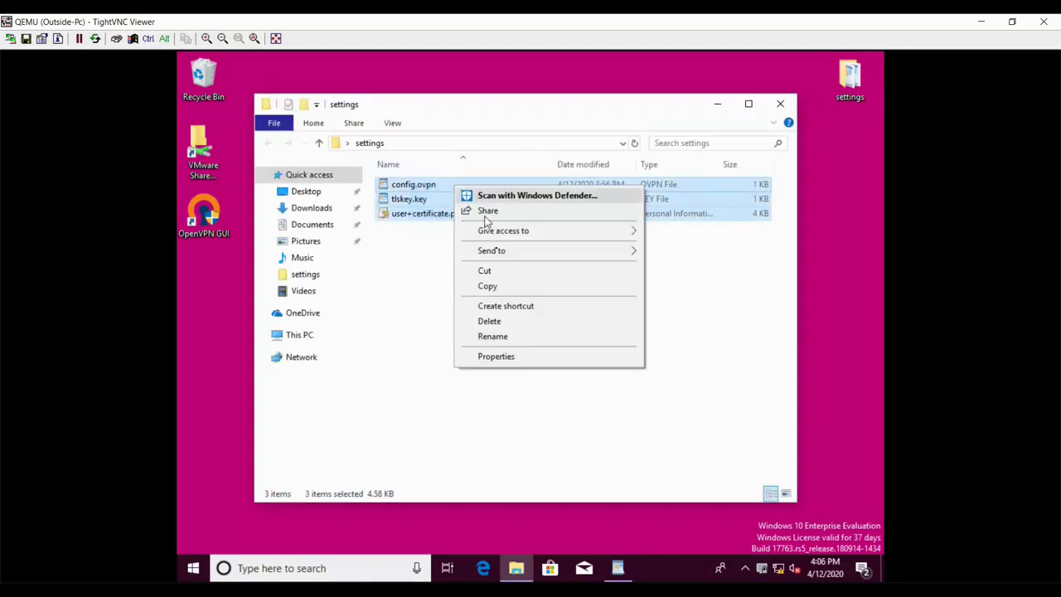
click(495, 291)
click(792, 97)
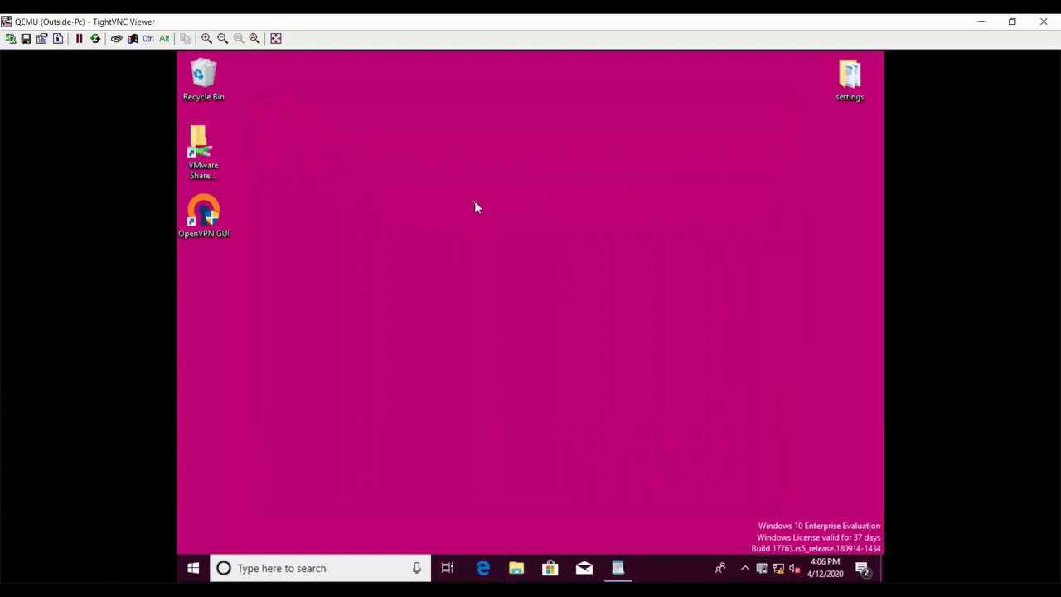
- Refresh the desktop and open a new File Explorer window with Win+E
right_click(475, 202)
click(507, 241)
key(super+e)
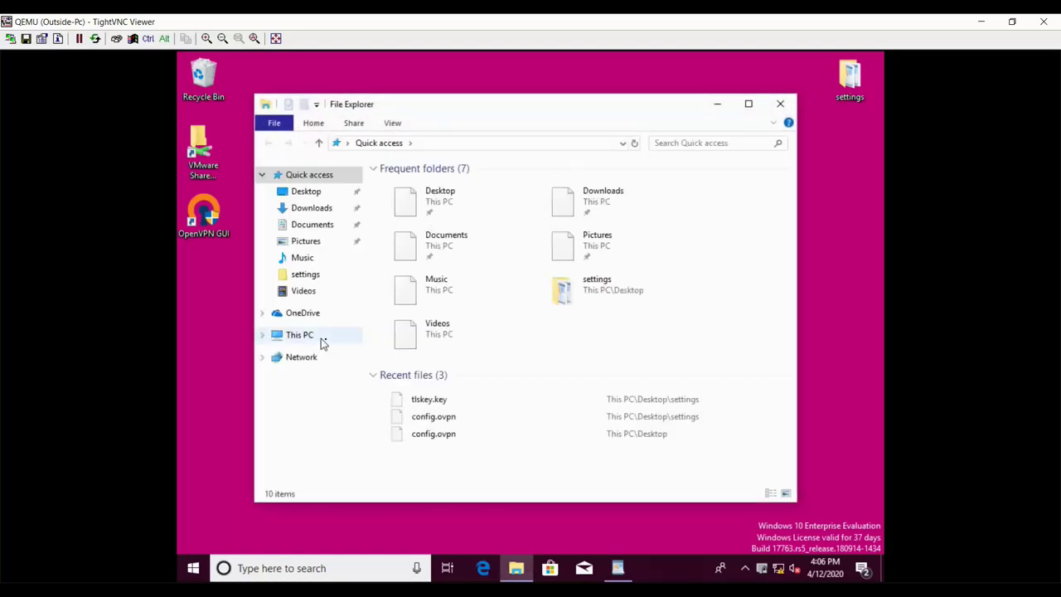
- Navigate through This PC to C:\Program Files\OpenVPN\config
click(311, 341)
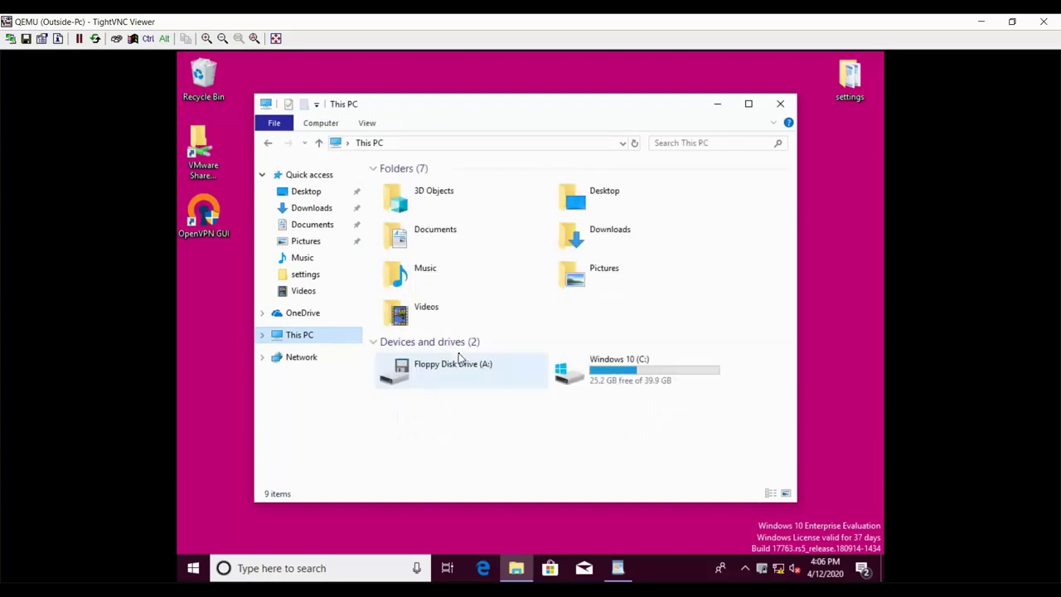
click(614, 381)
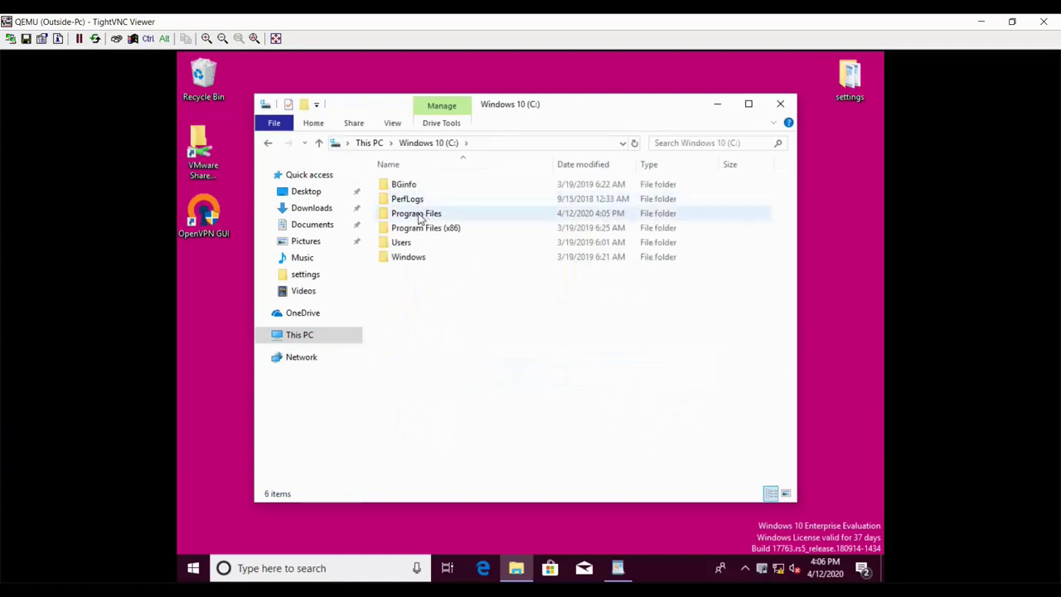
double_click(420, 217)
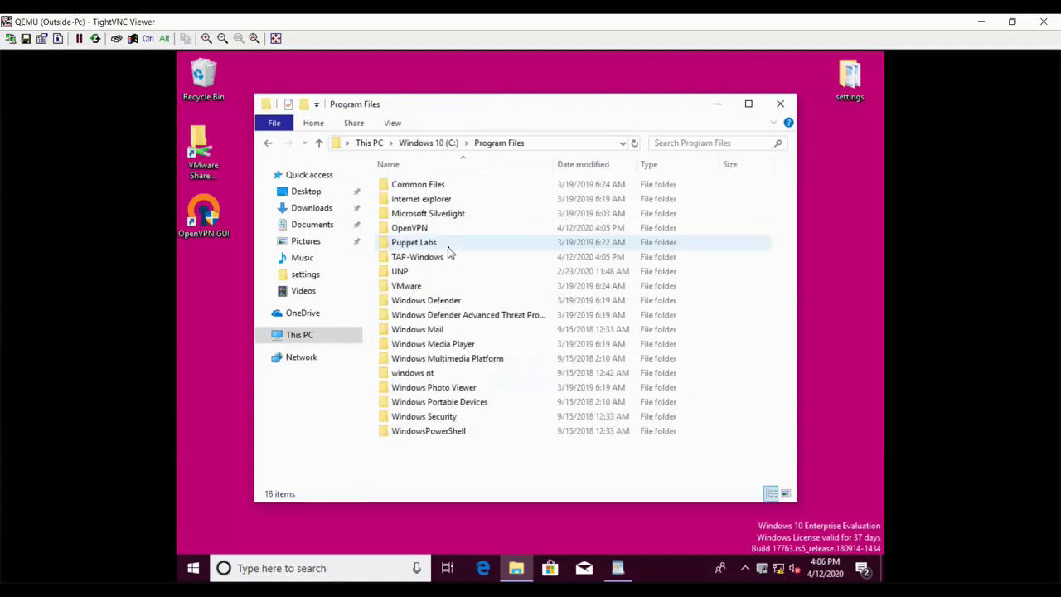
double_click(419, 228)
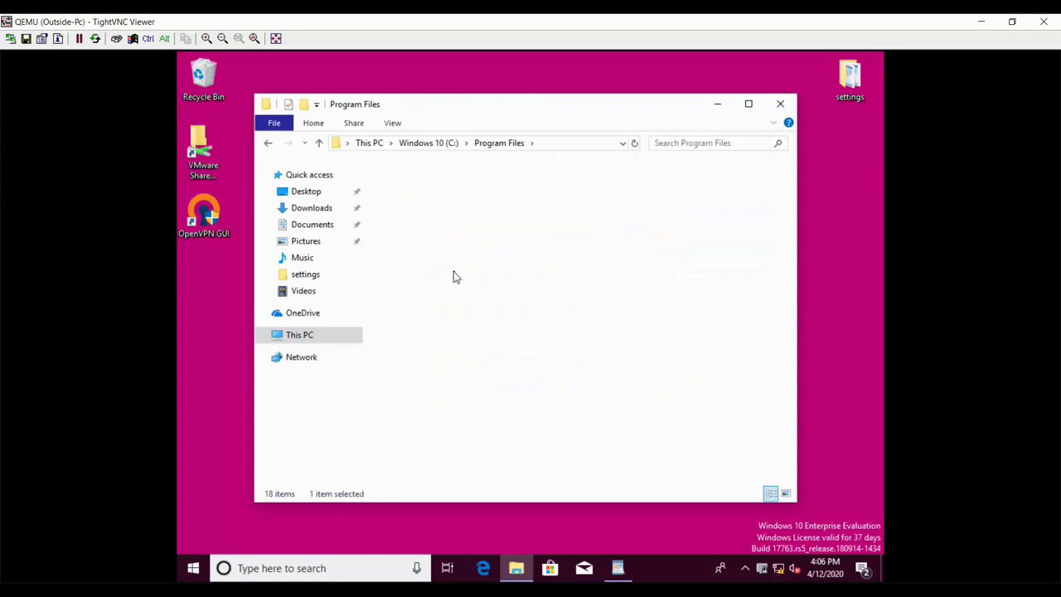
double_click(415, 205)
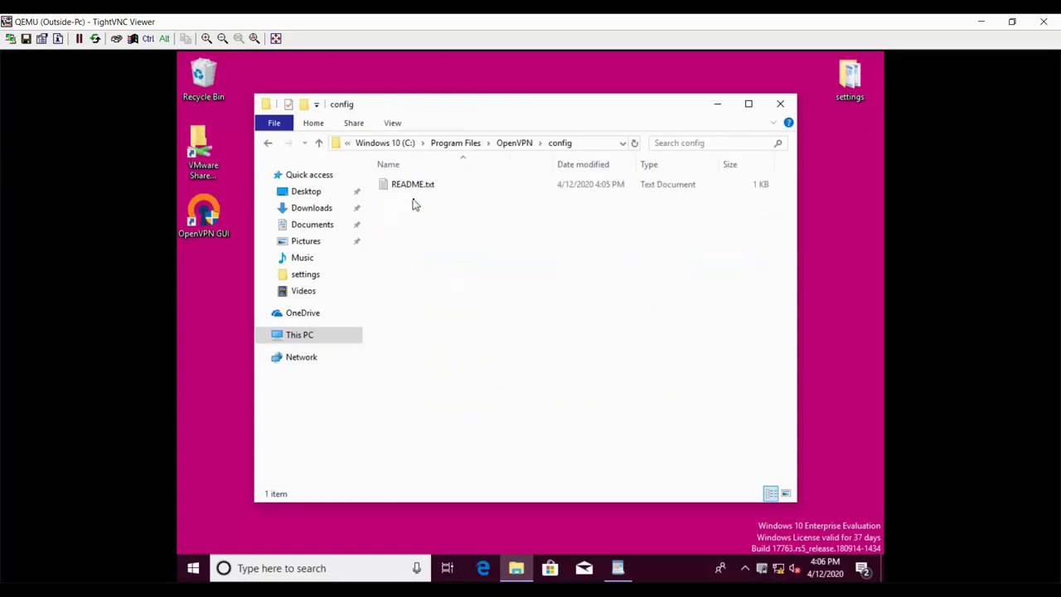
- Paste the three client files there, granting administrator permission for all current items
right_click(411, 214)
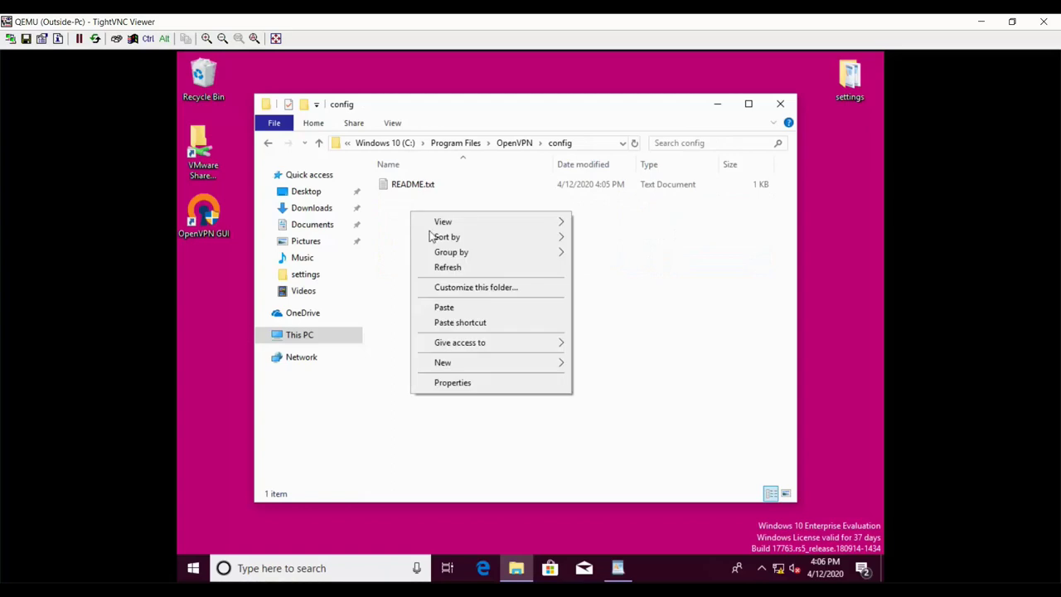
click(447, 311)
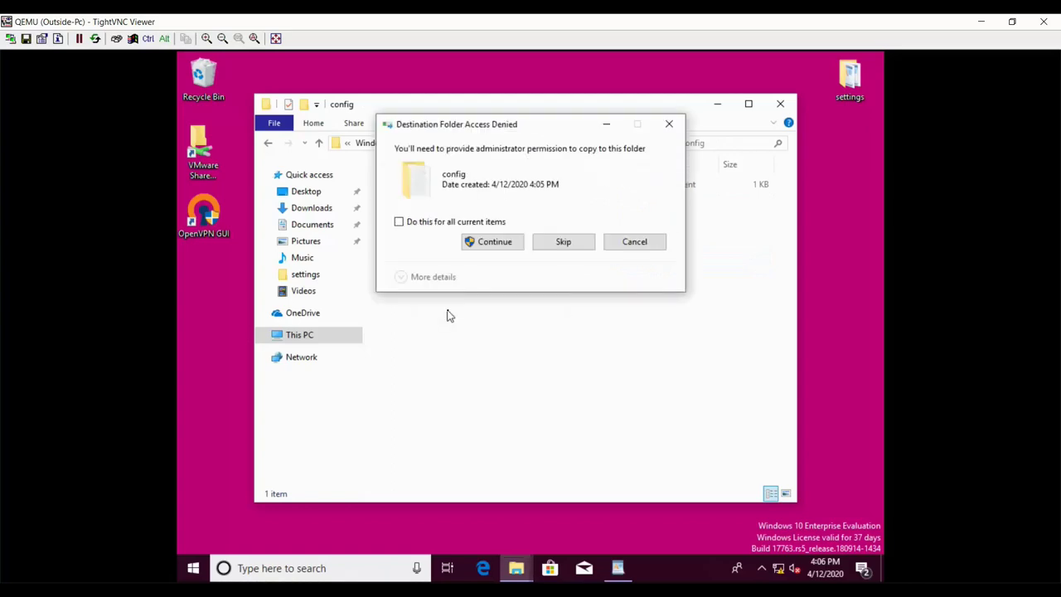
click(485, 248)
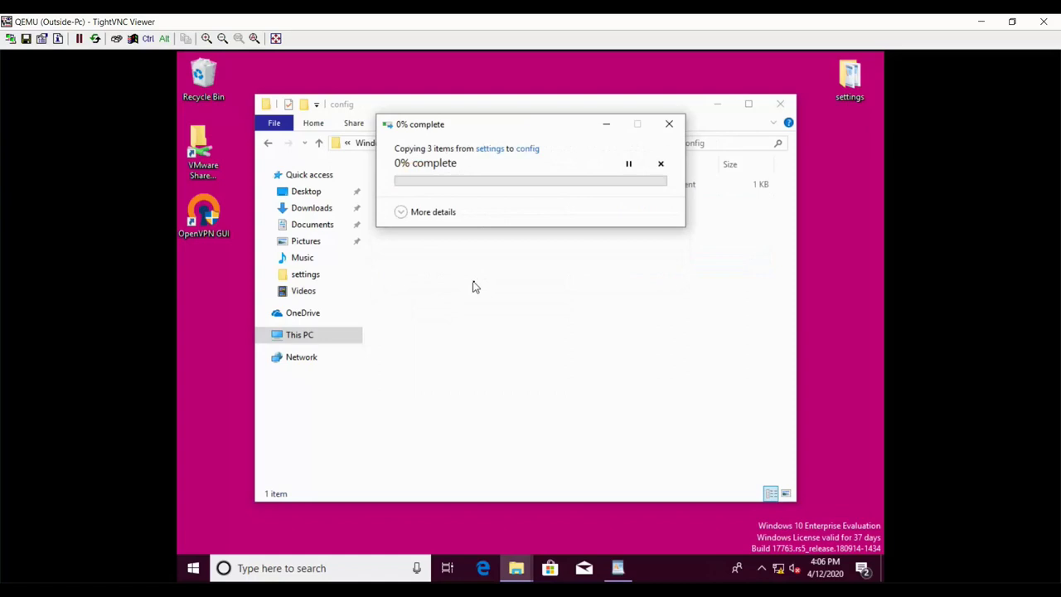
click(430, 224)
click(478, 243)
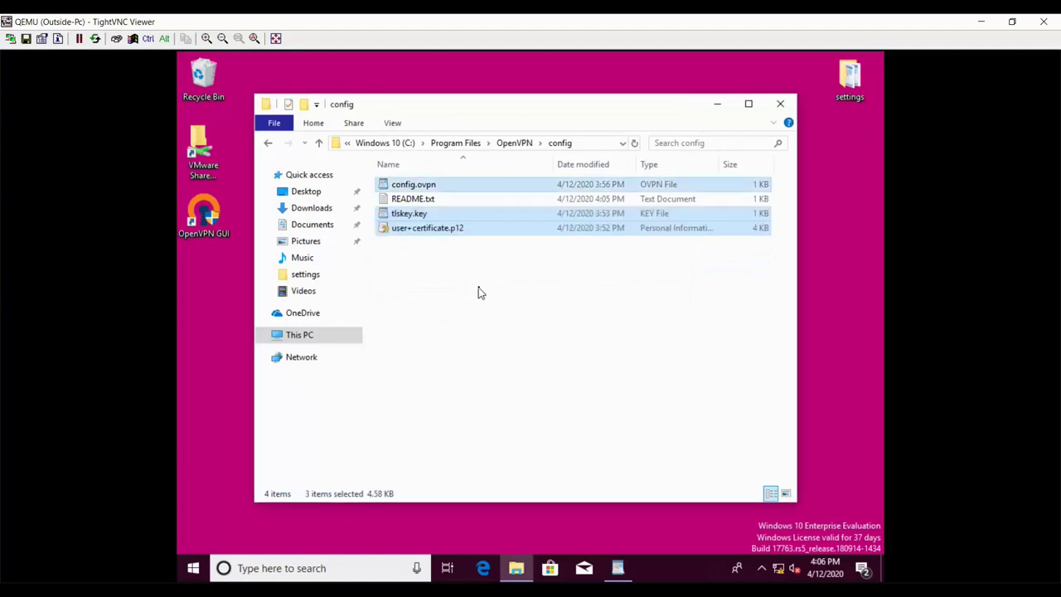
click(438, 296)
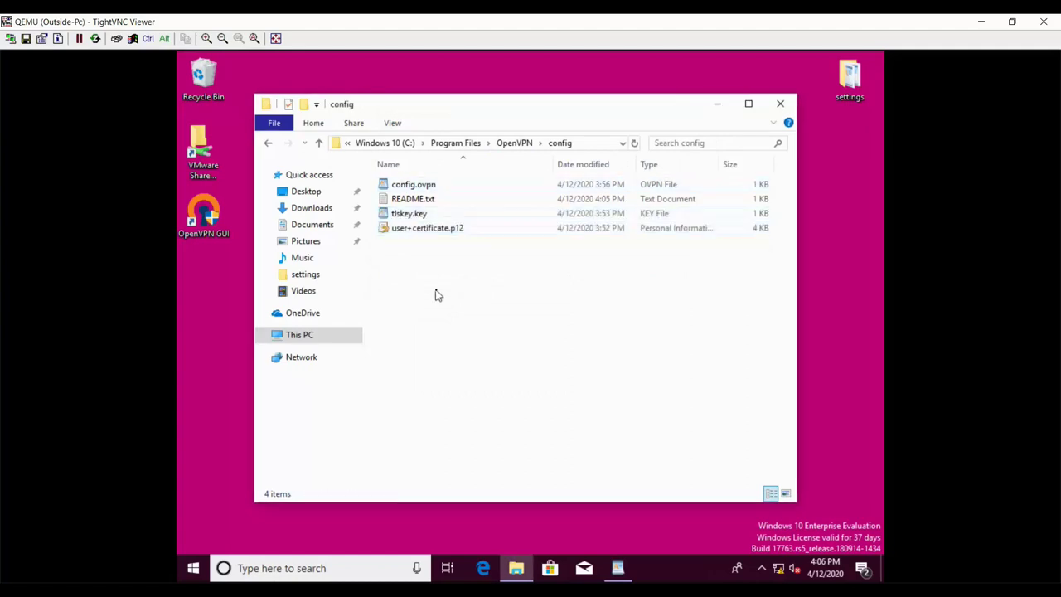
click(415, 187)
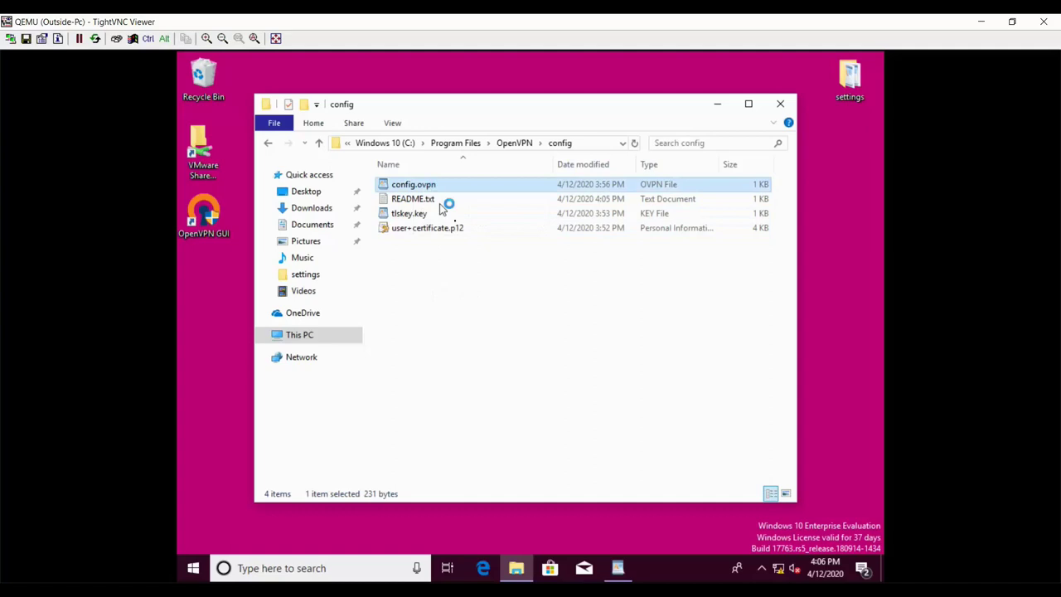
key(Return)
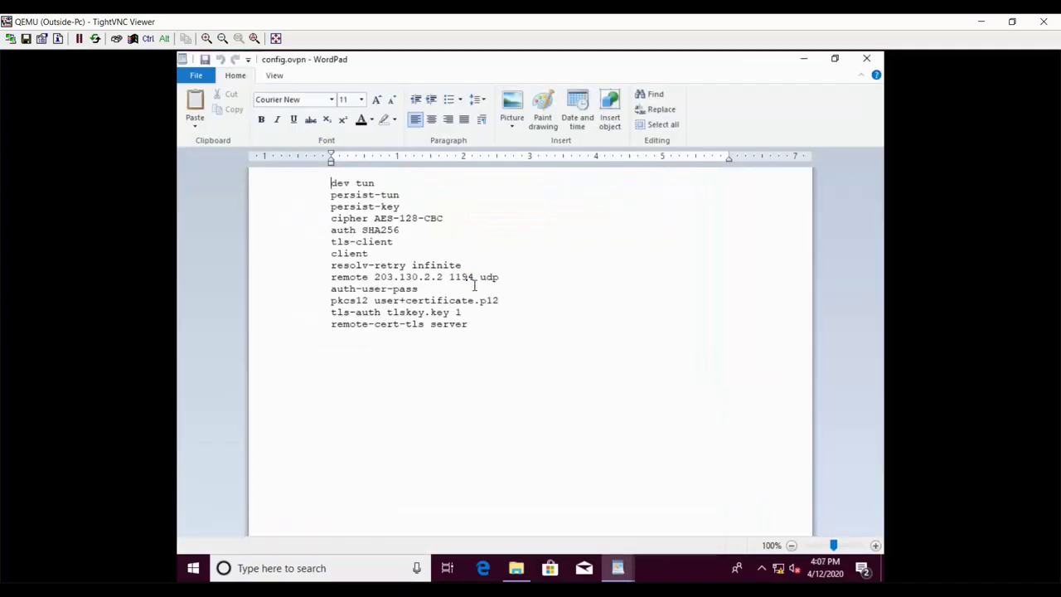
click(394, 220)
drag(354, 213, 433, 224)
drag(335, 242, 393, 243)
click(376, 266)
drag(338, 265, 443, 282)
click(403, 300)
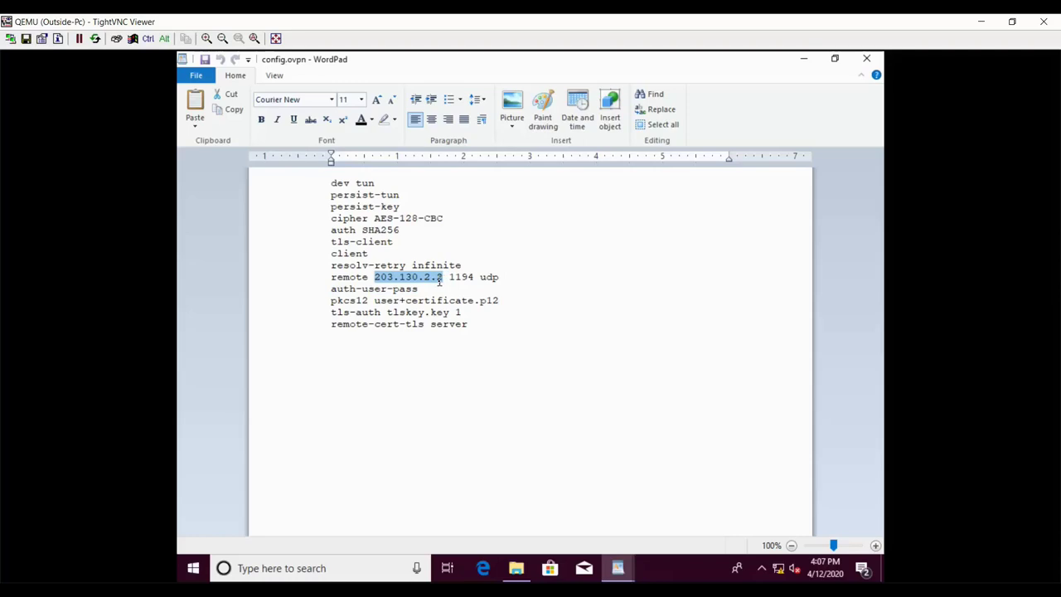
click(473, 300)
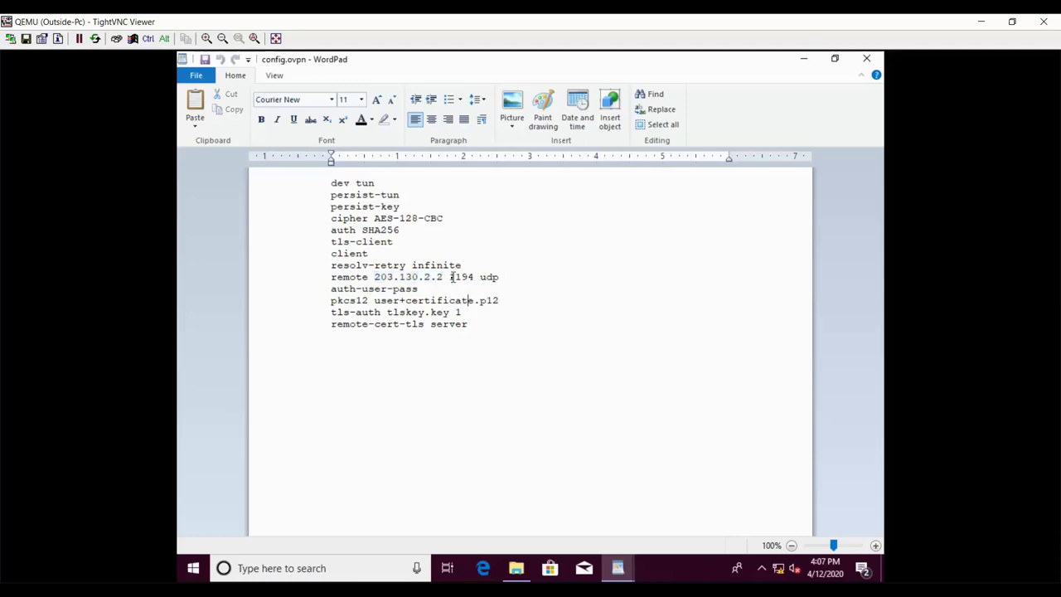
drag(459, 279, 479, 279)
click(473, 301)
drag(375, 300, 440, 304)
click(440, 324)
drag(479, 300, 492, 302)
drag(387, 312, 459, 314)
click(463, 354)
click(864, 57)
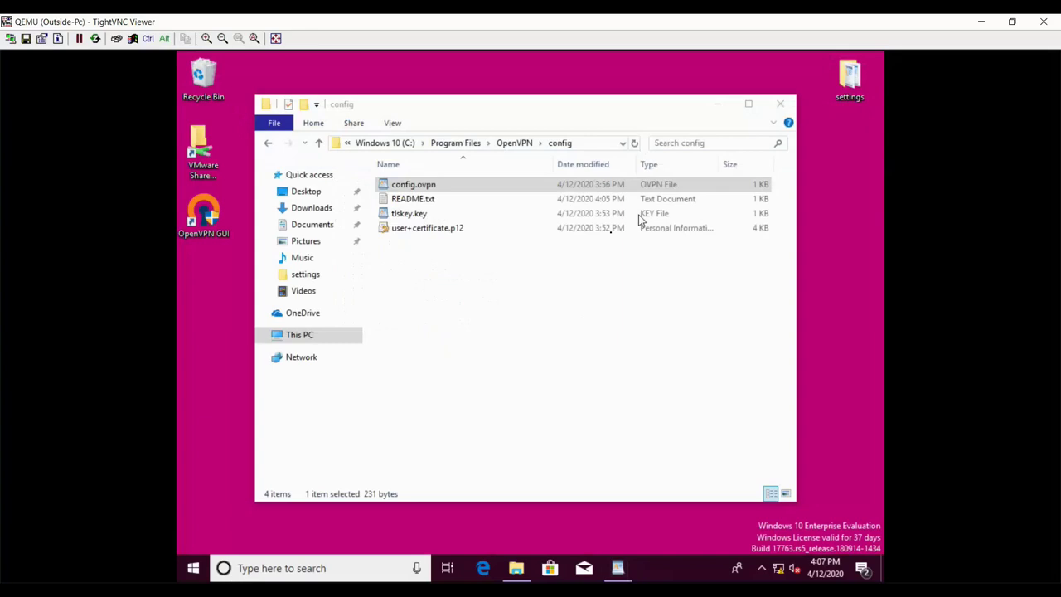
- Close the config folder window and refresh the desktop
click(777, 105)
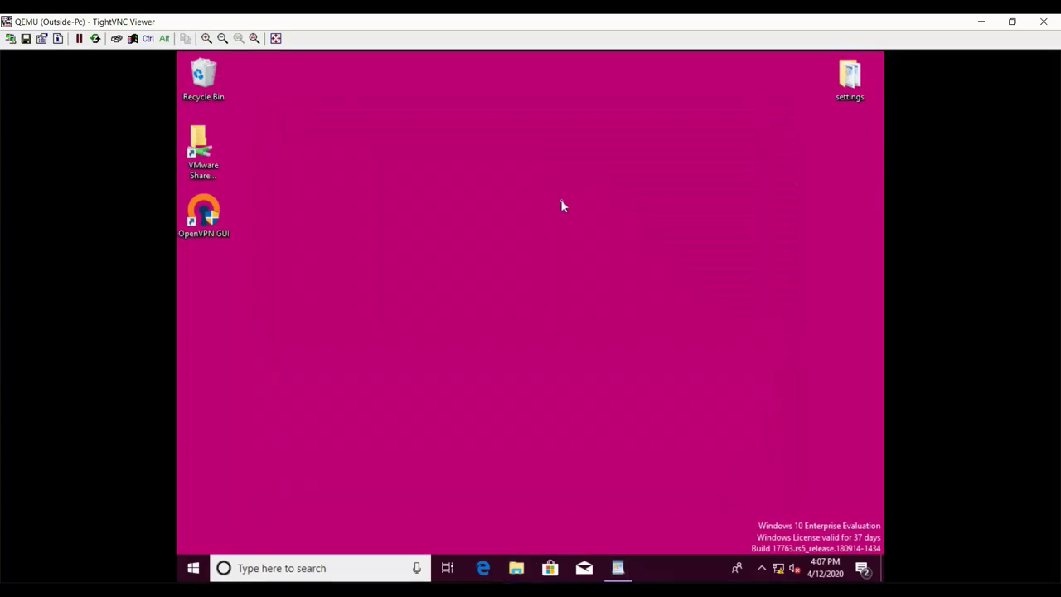
right_click(558, 237)
click(590, 240)
- Connect the config profile from the OpenVPN GUI tray icon using the VPN user's username and password
right_click(776, 539)
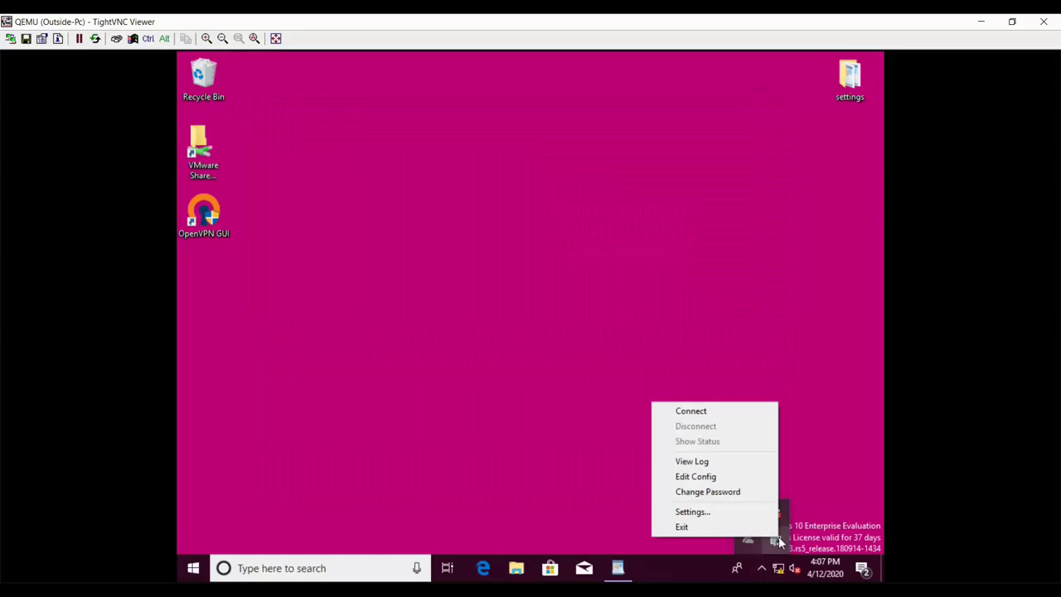
click(688, 411)
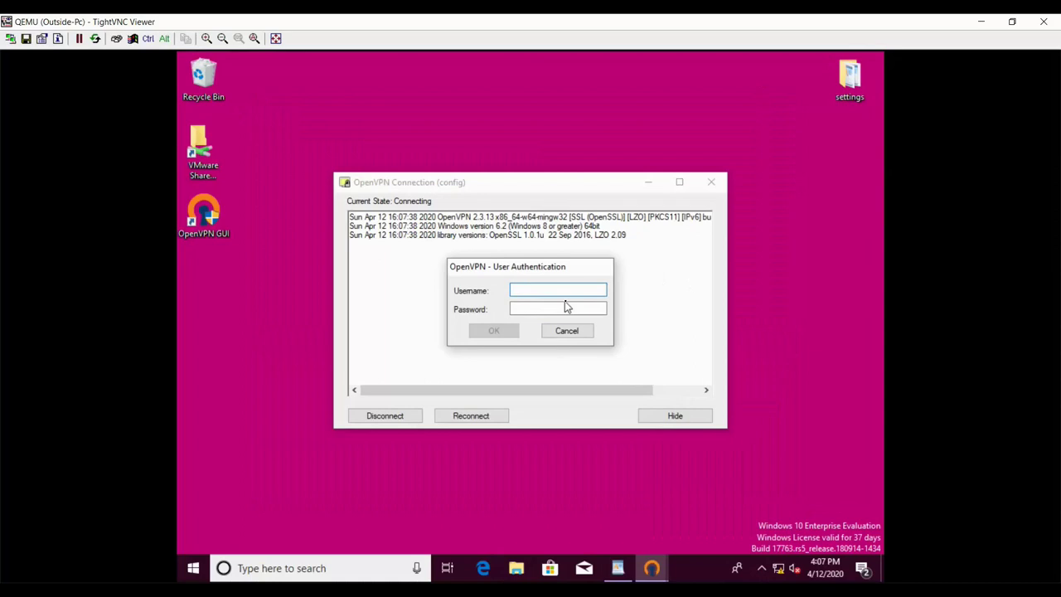
text(vpnuser)
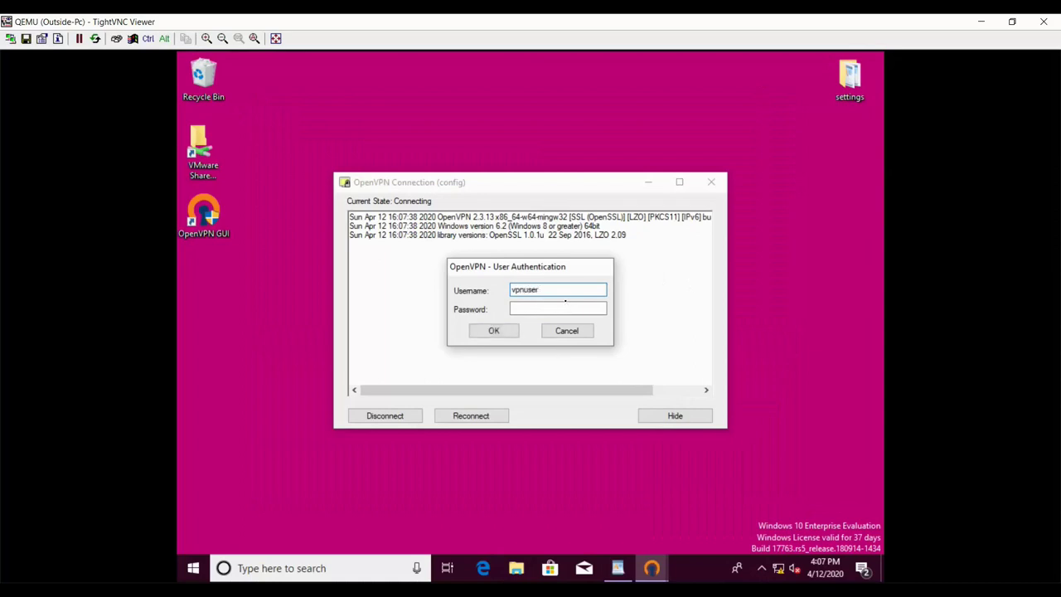
key(Tab)
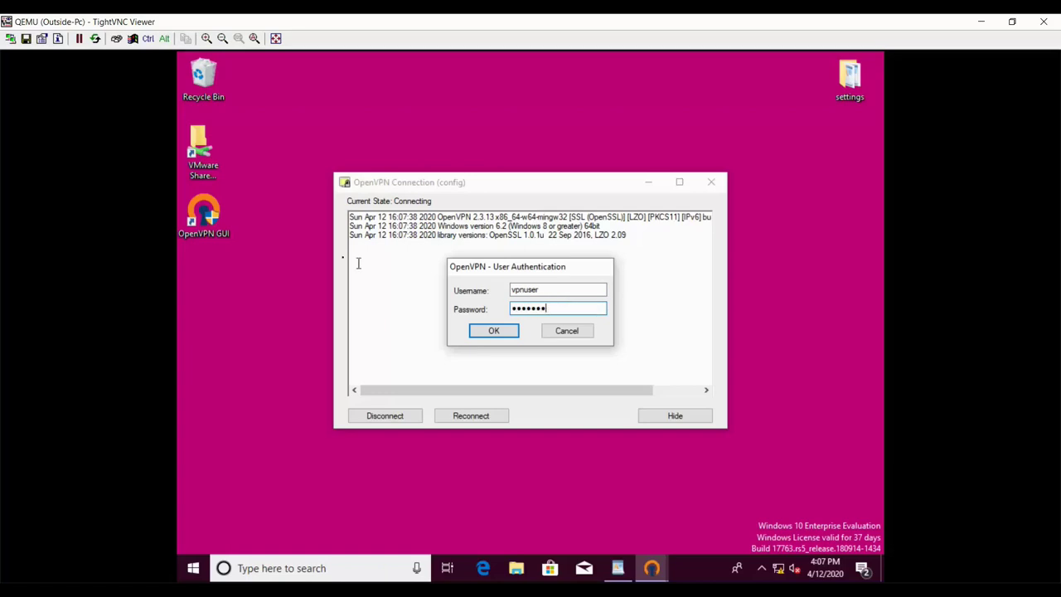
click(501, 334)
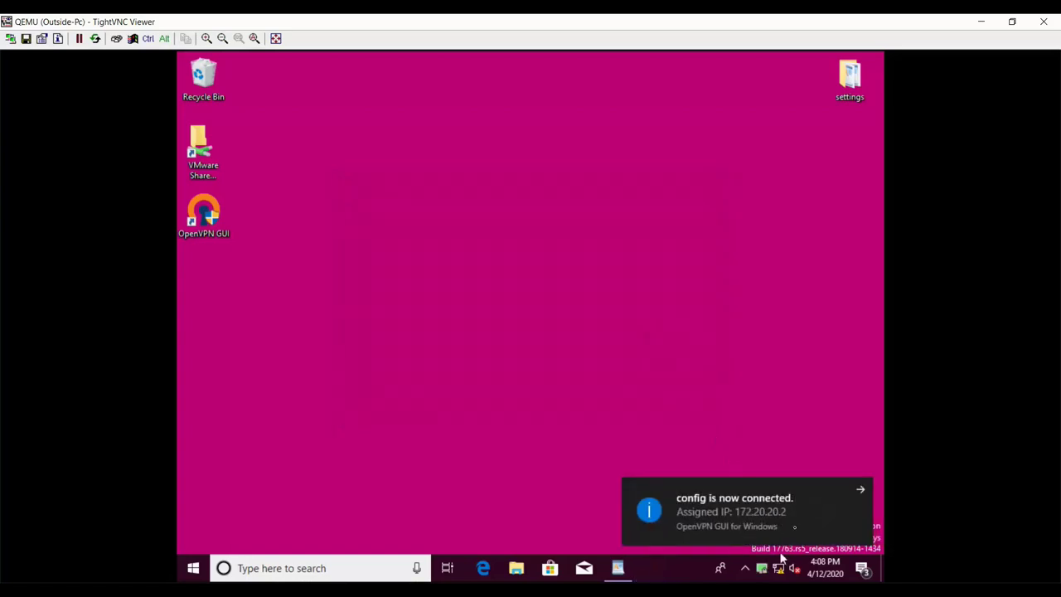
- Refresh the Outside-Pc desktop four times
right_click(455, 232)
click(493, 262)
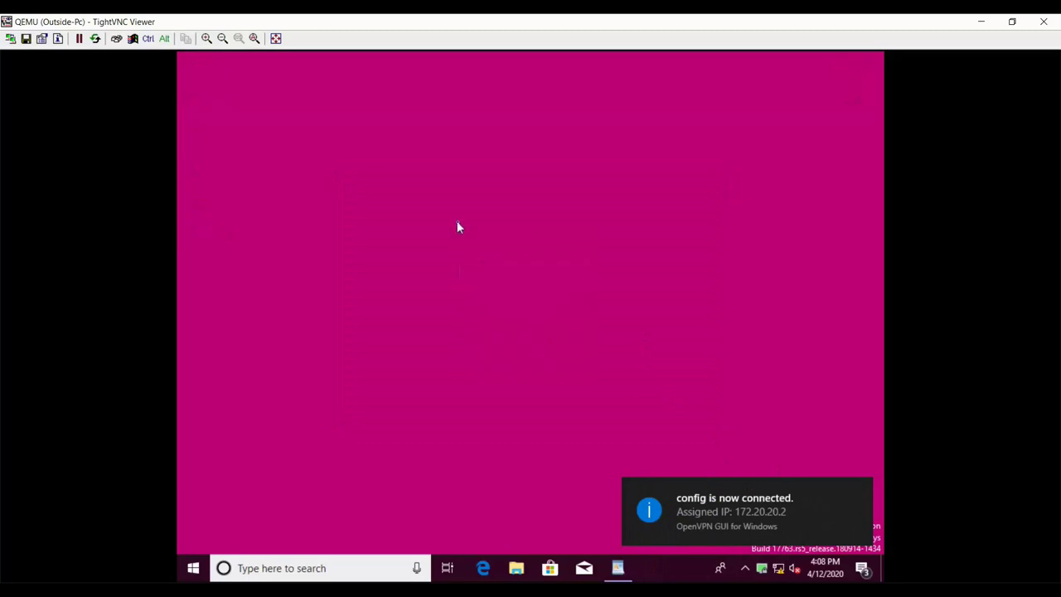
right_click(457, 224)
click(491, 263)
right_click(457, 230)
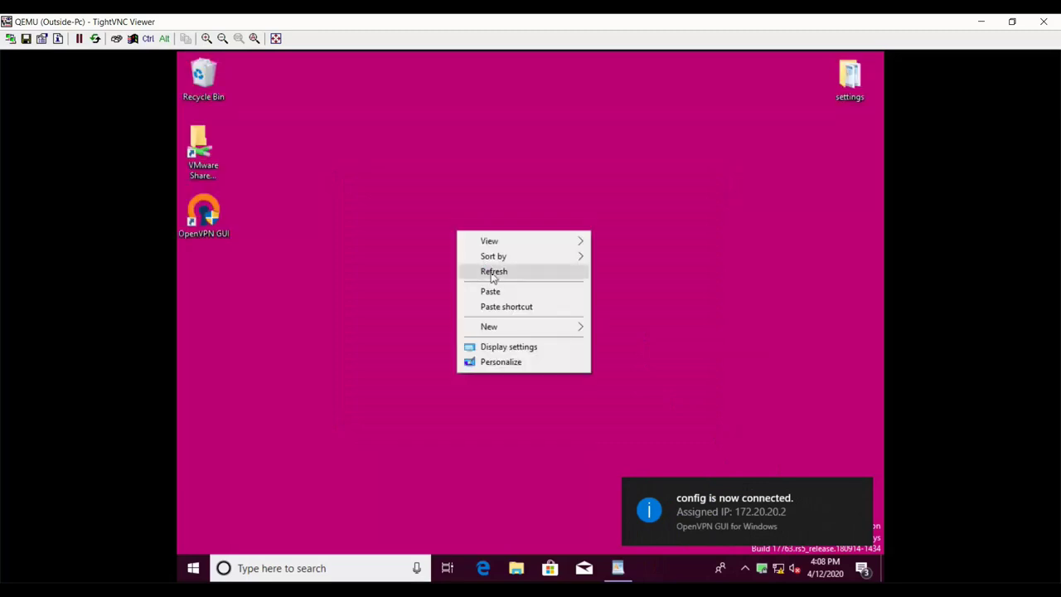
click(497, 279)
right_click(457, 232)
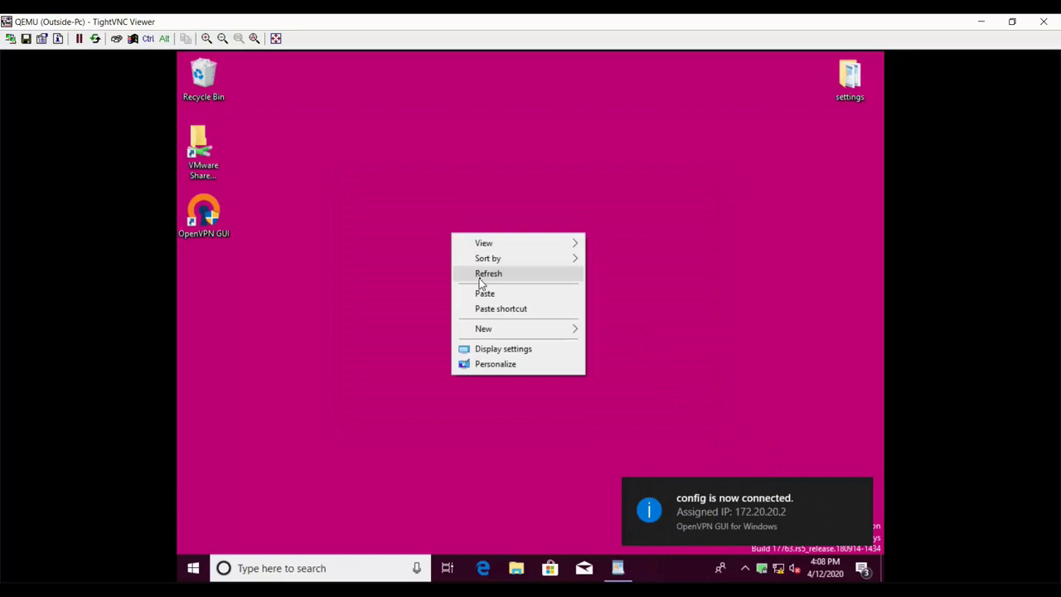
click(488, 274)
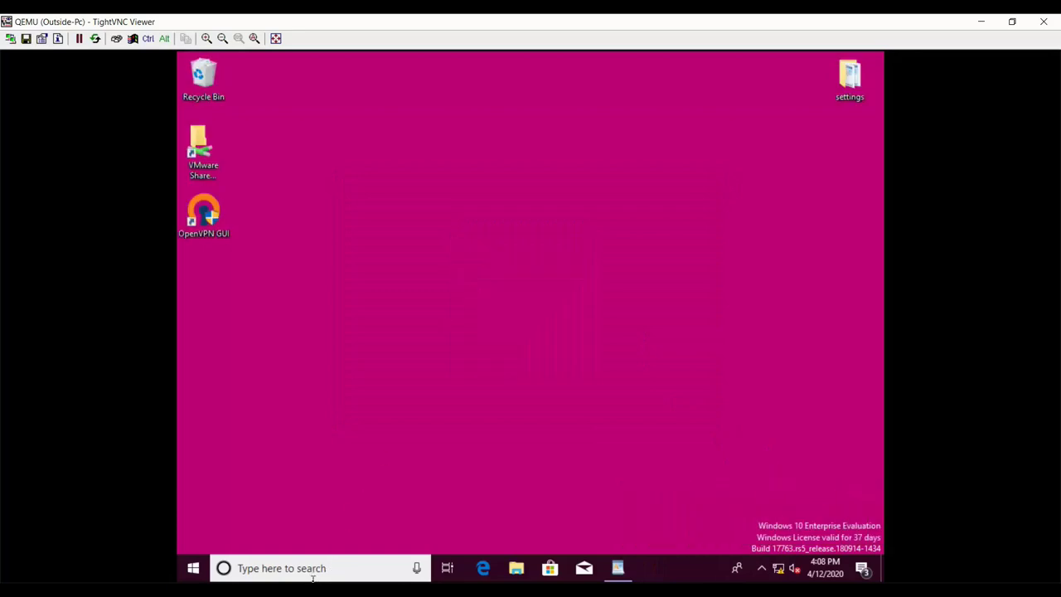
- Ping 192.168.2.2 from a Command Prompt launched via 'cmd' search, then minimize the remote viewer
click(377, 570)
text(cmd)
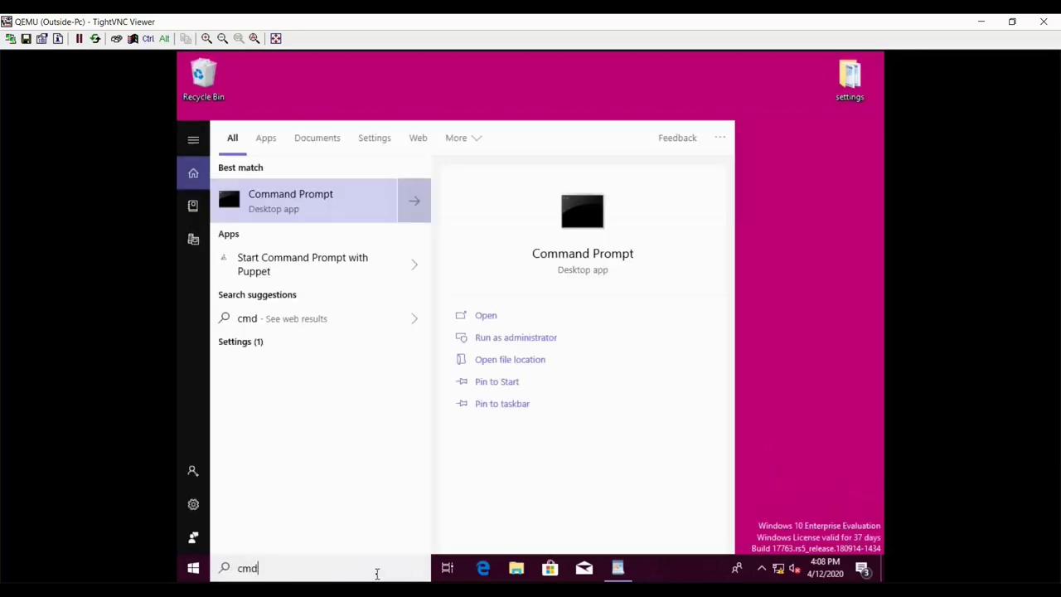
key(Return)
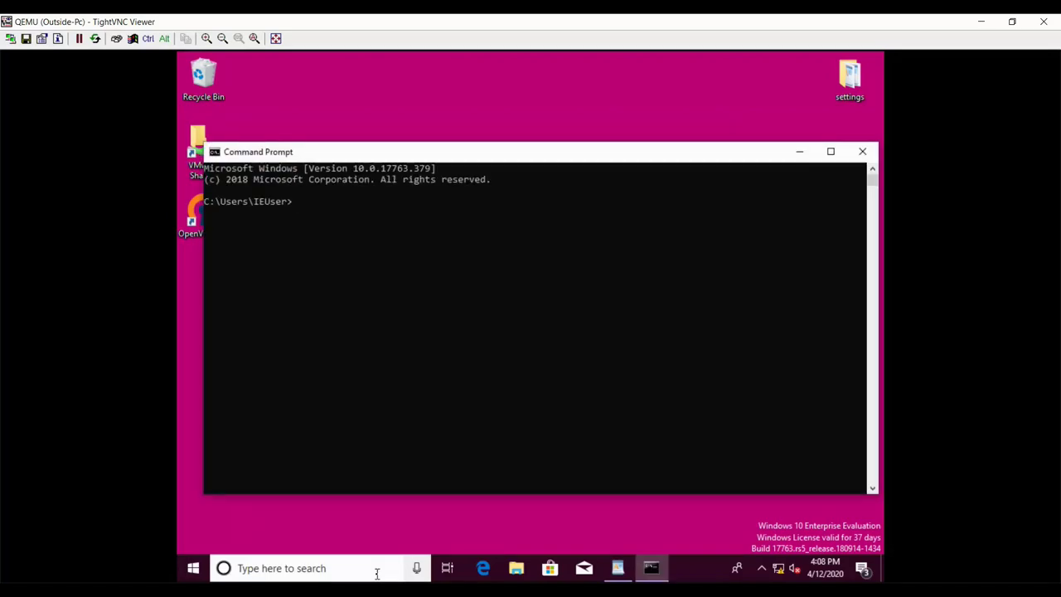
text(ping 192.168.2.2)
key(Return)
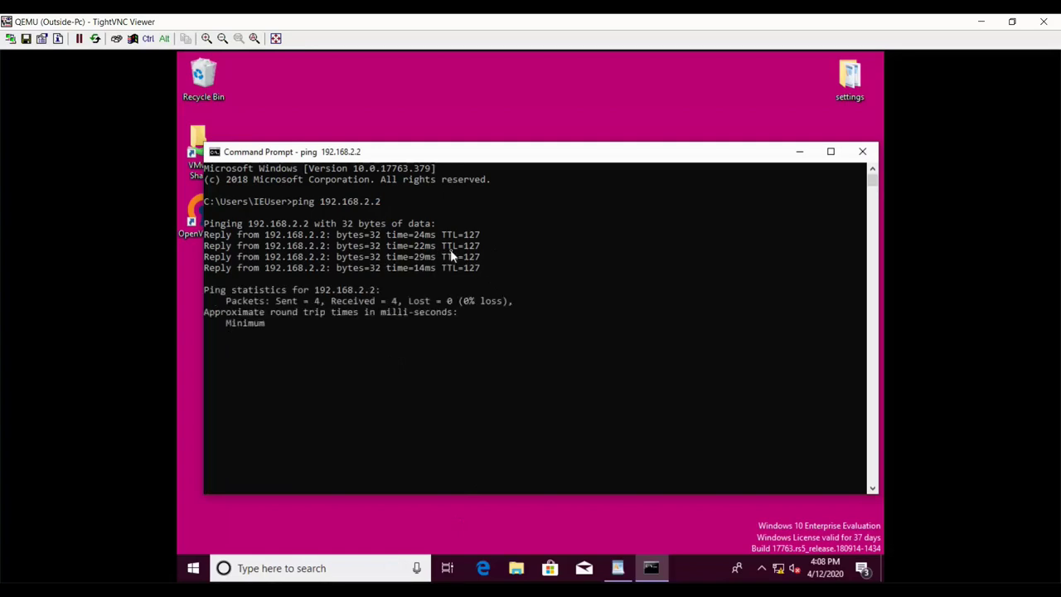
click(985, 20)
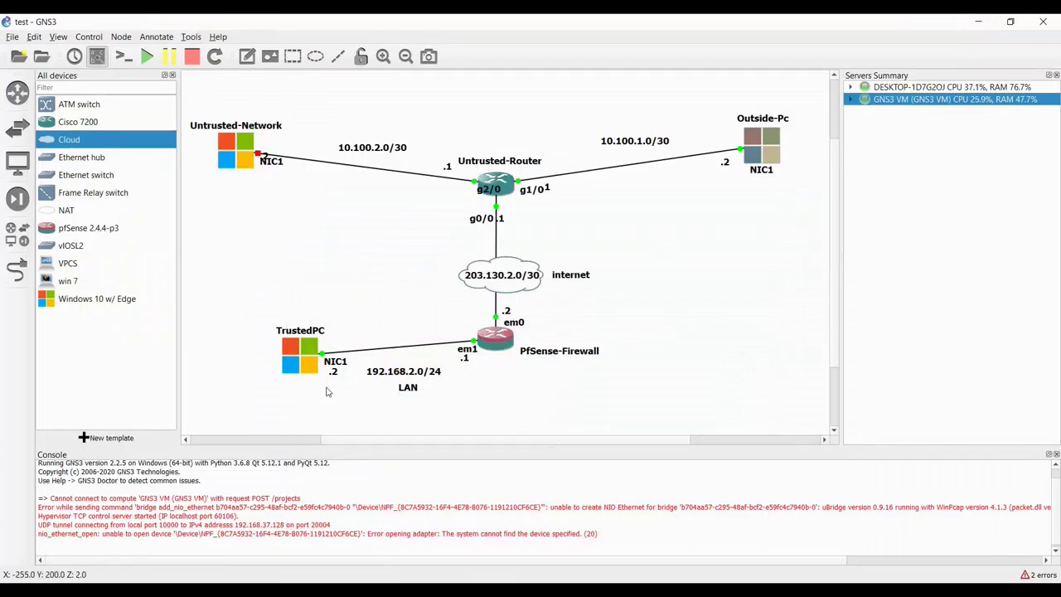
- Deselect Outside-Pc on the GNS3 canvas and expand the taskbar's hidden tray icons
click(717, 252)
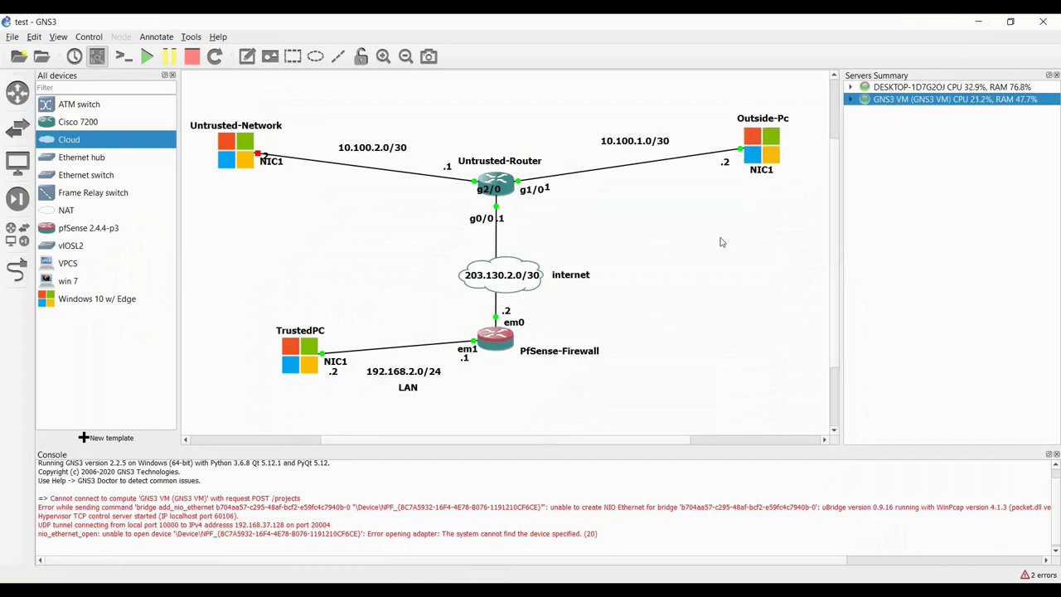
click(921, 590)
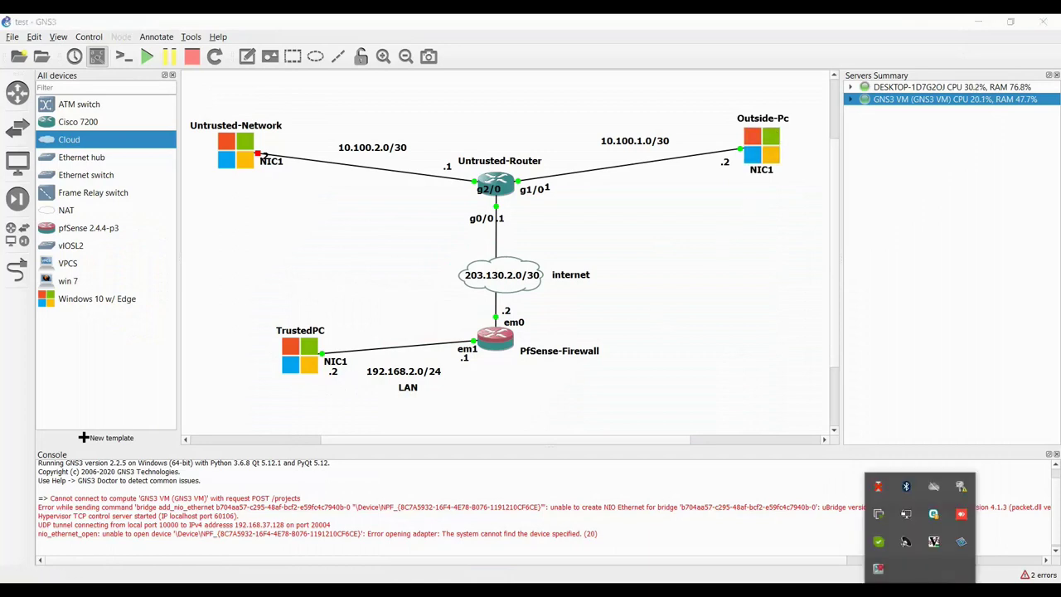